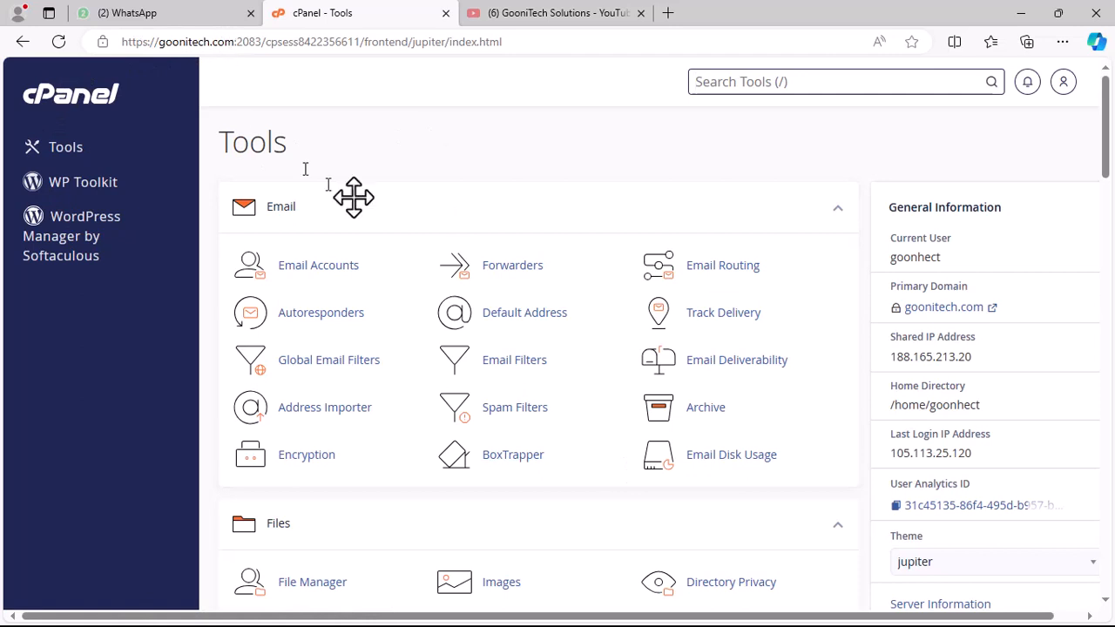
Open a new blank browser tab next to the cPanel Tools page.
{"action": "scroll", "coordinate": [514, 326], "scroll_direction": "down", "scroll_amount": 1}
{"action": "scroll", "coordinate": [517, 324], "scroll_direction": "up", "scroll_amount": 1}
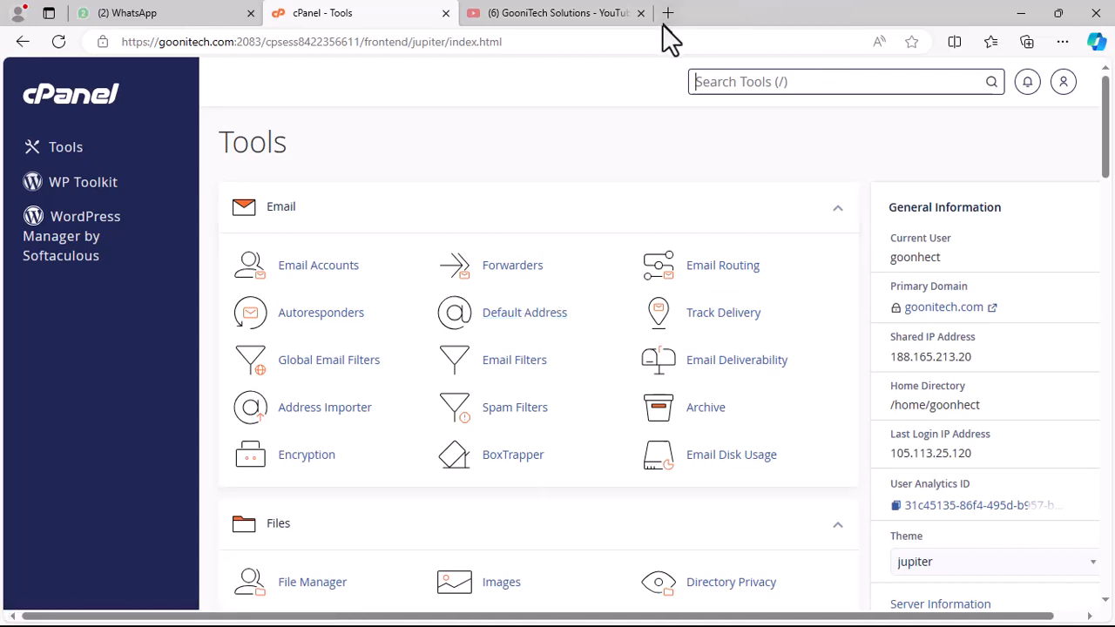
{"action": "key", "text": "ctrl+t"}
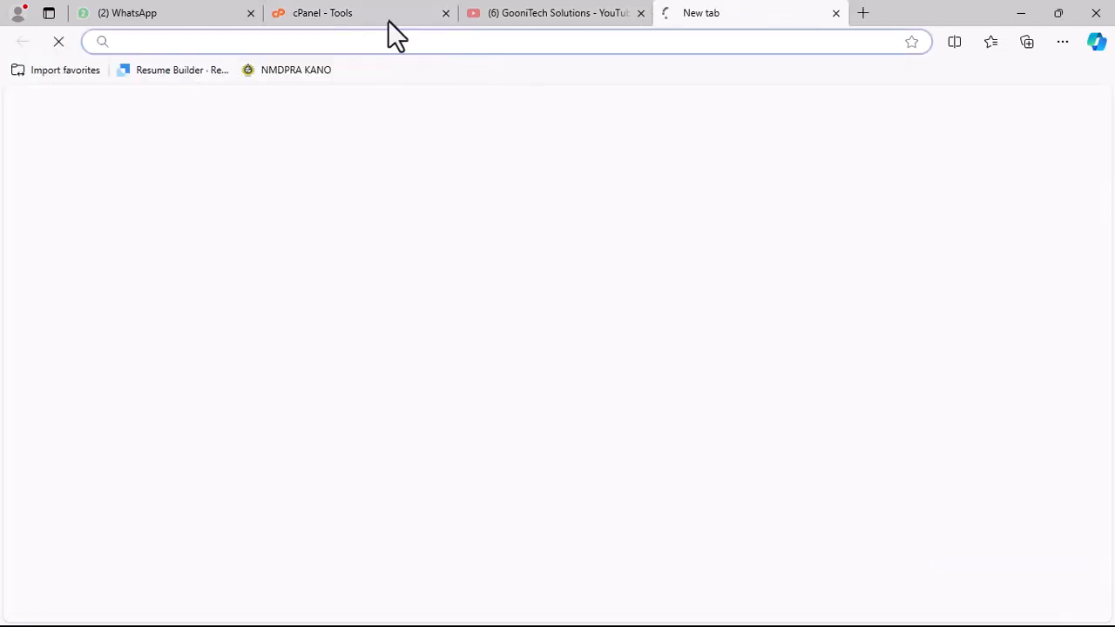
{"action": "left_click", "coordinate": [339, 26]}
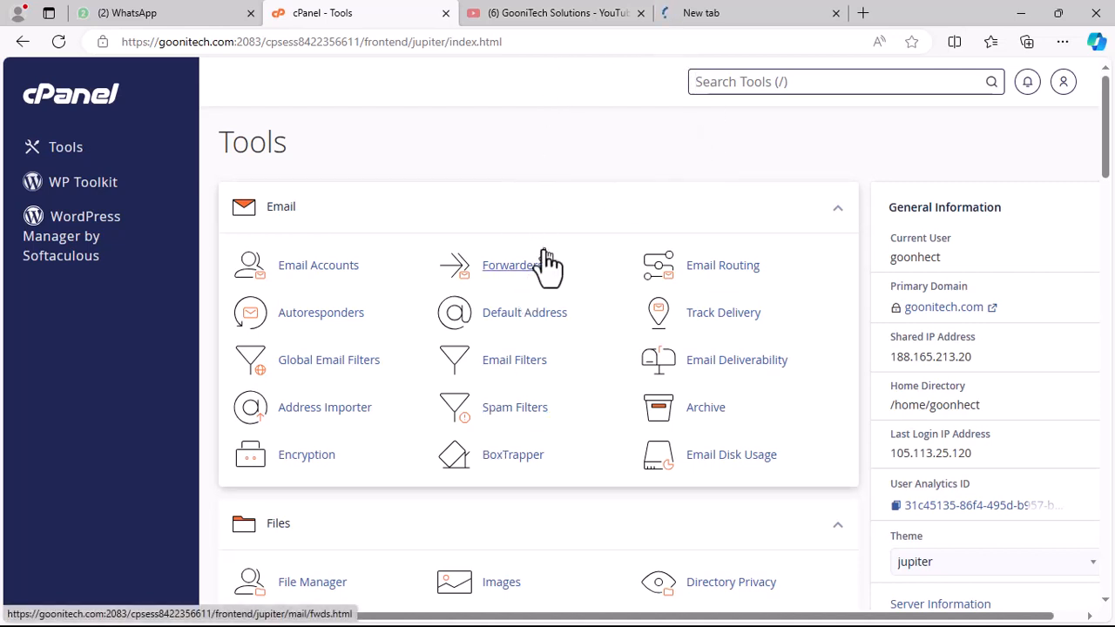
{"action": "key", "text": "slash"}
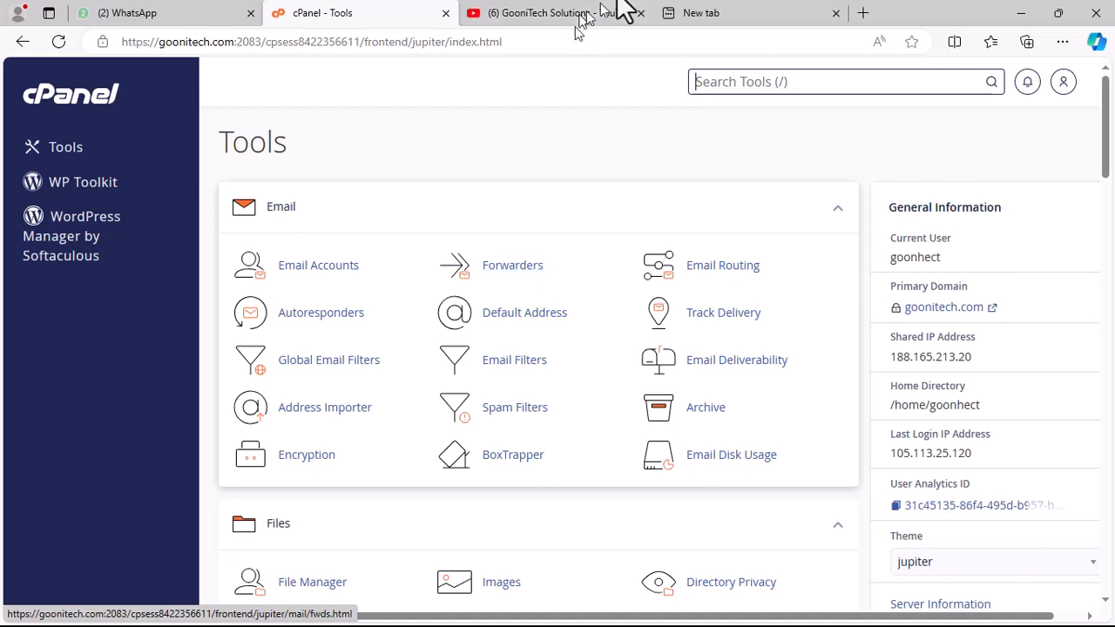
{"action": "left_click", "coordinate": [740, 13]}
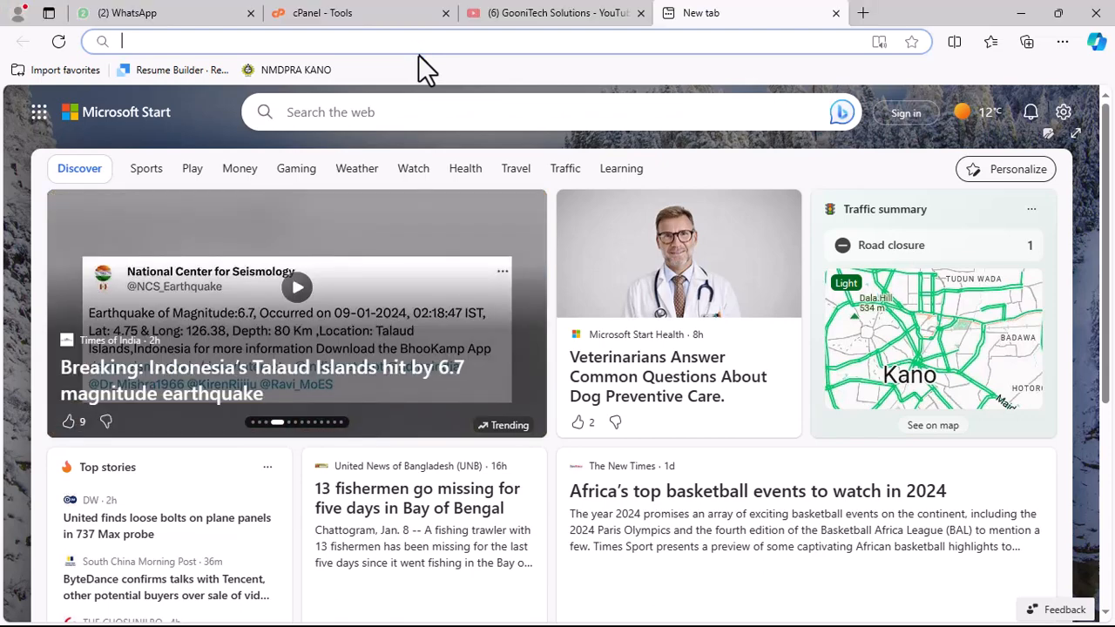
{"action": "type", "text": "ww"}
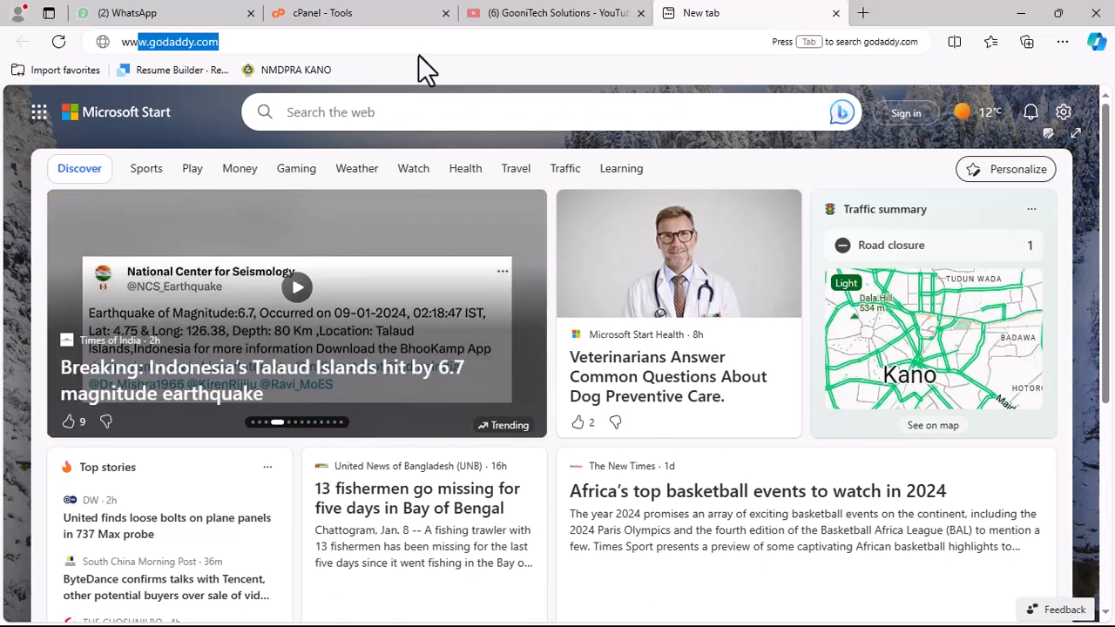
{"action": "type", "text": "w."}
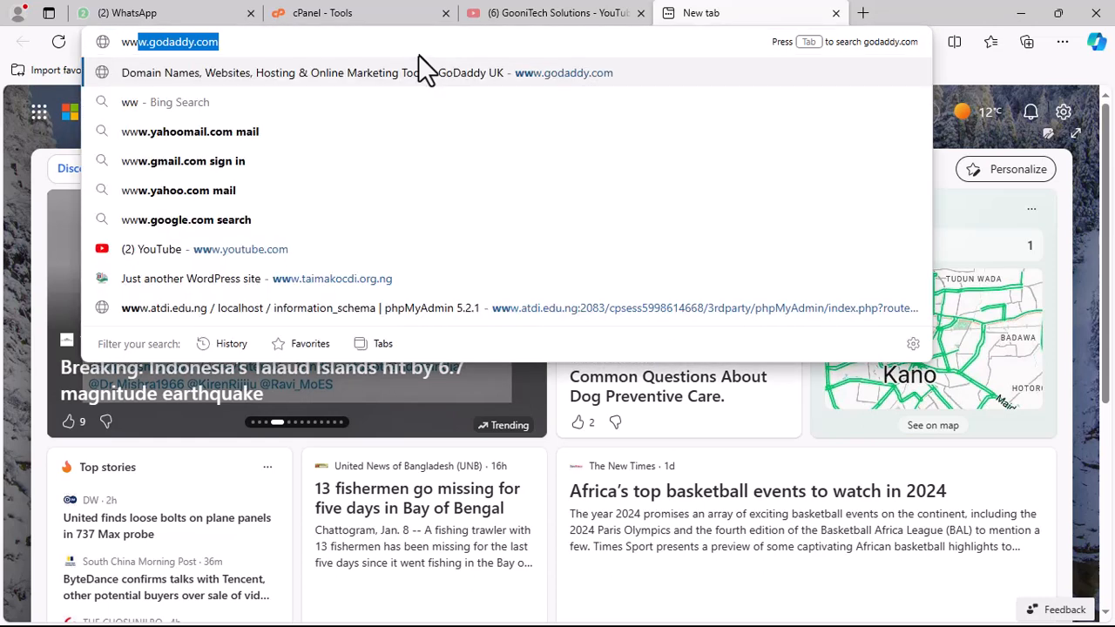
{"action": "type", "text": "go"}
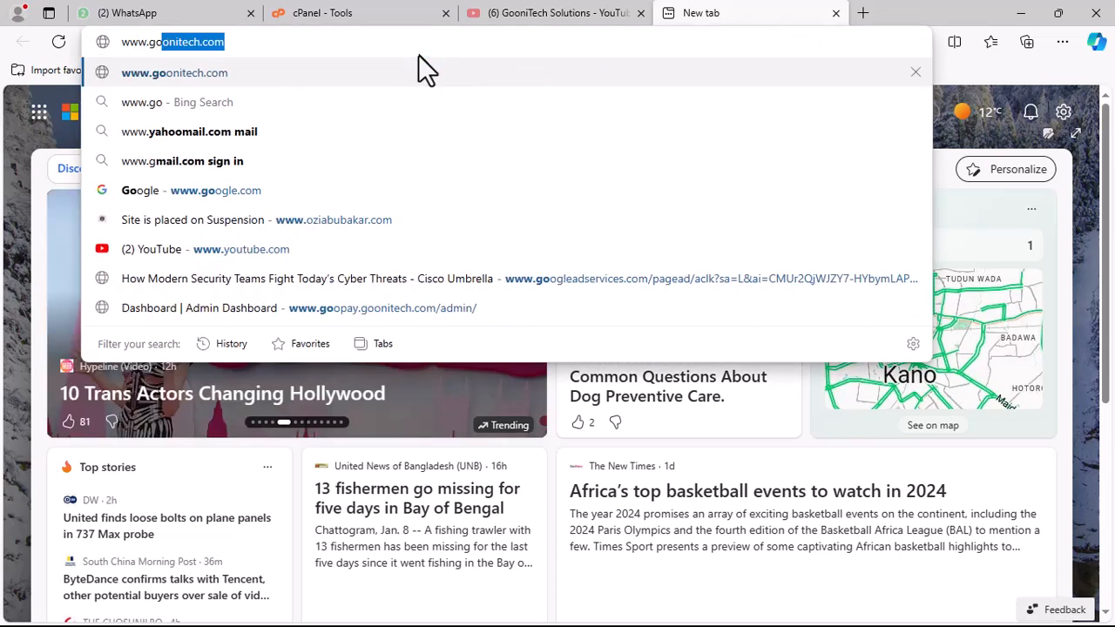
{"action": "key", "text": "Right"}
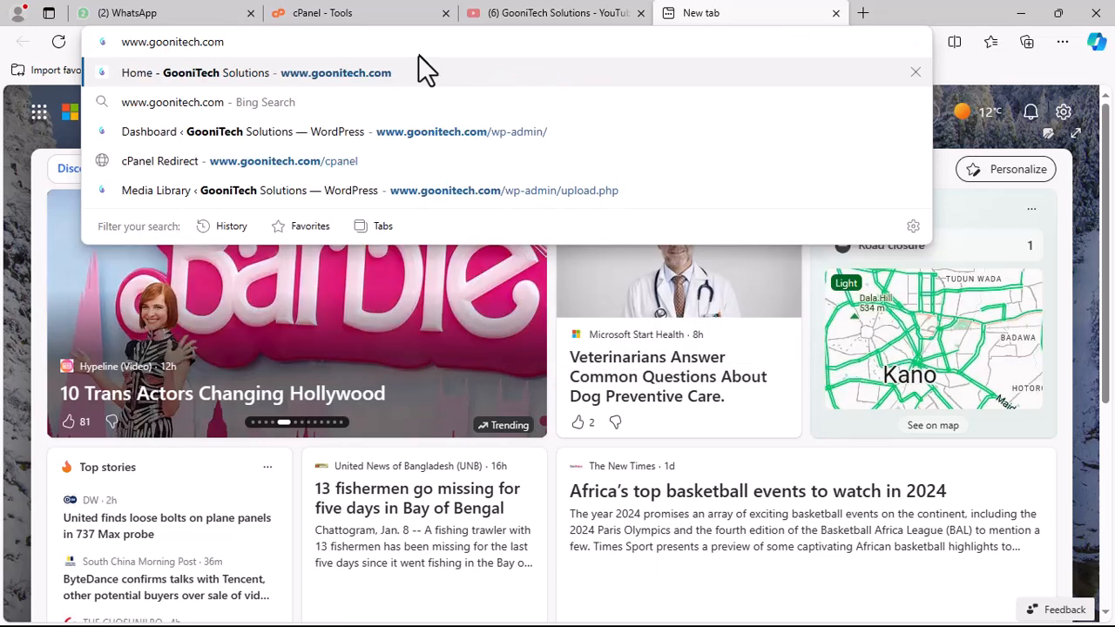
{"action": "type", "text": "/"}
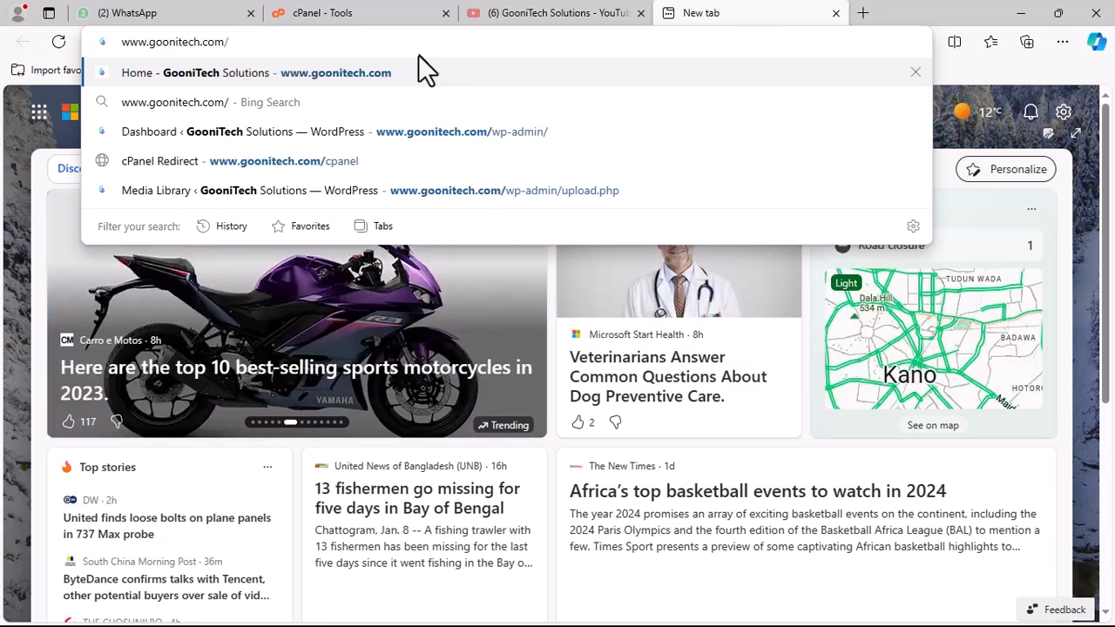
{"action": "type", "text": "cap"}
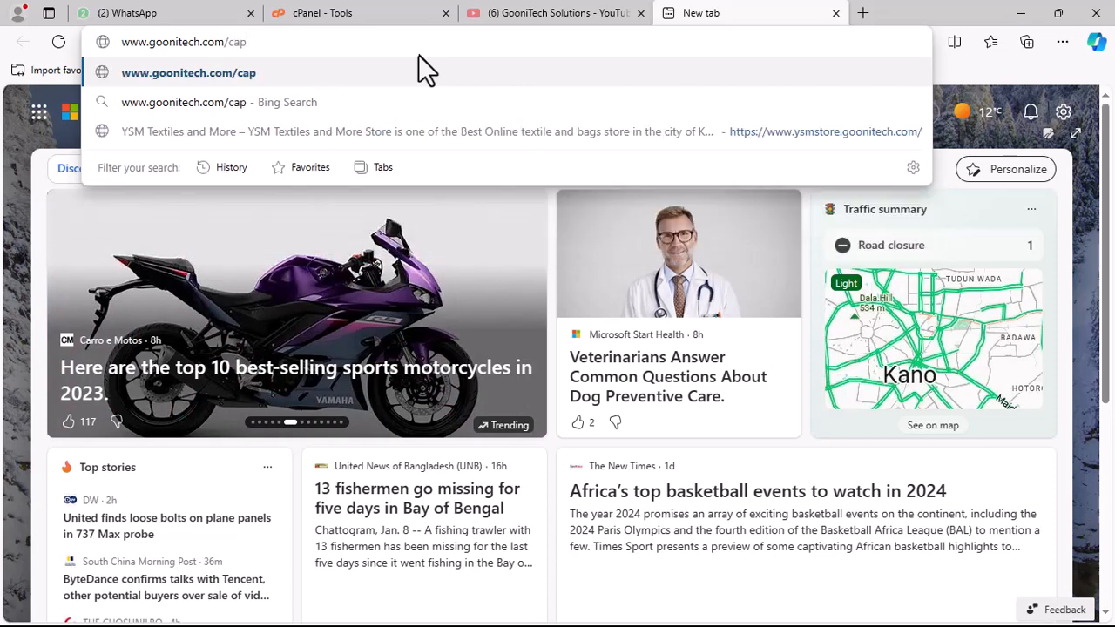
{"action": "key", "text": "BackSpace"}
{"action": "key", "text": "BackSpace"}
{"action": "type", "text": "panel"}
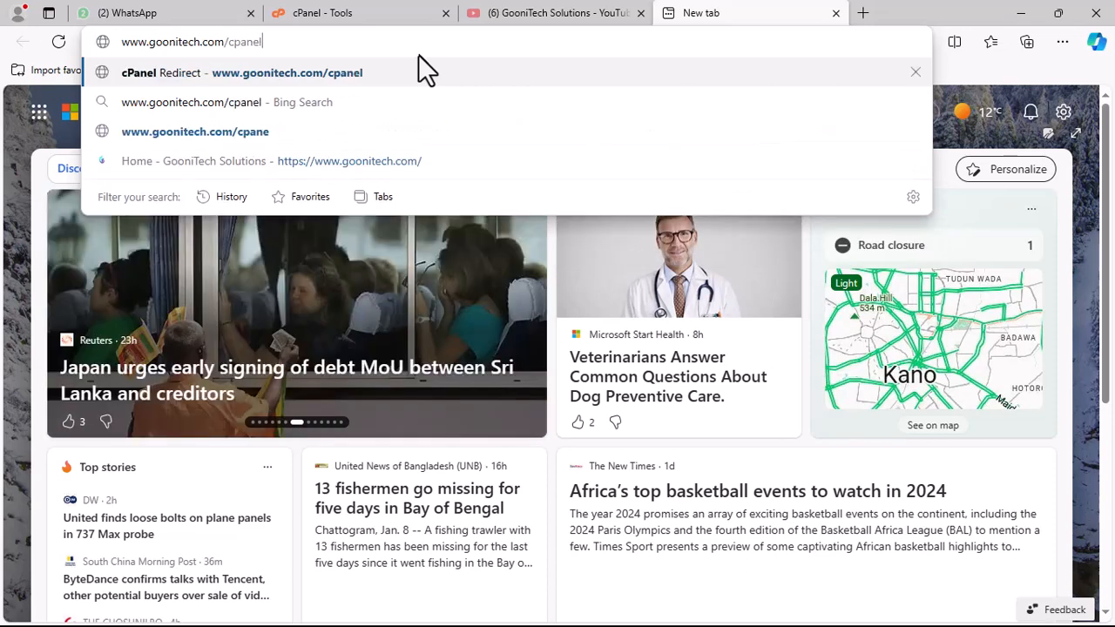
{"action": "key", "text": "Return"}
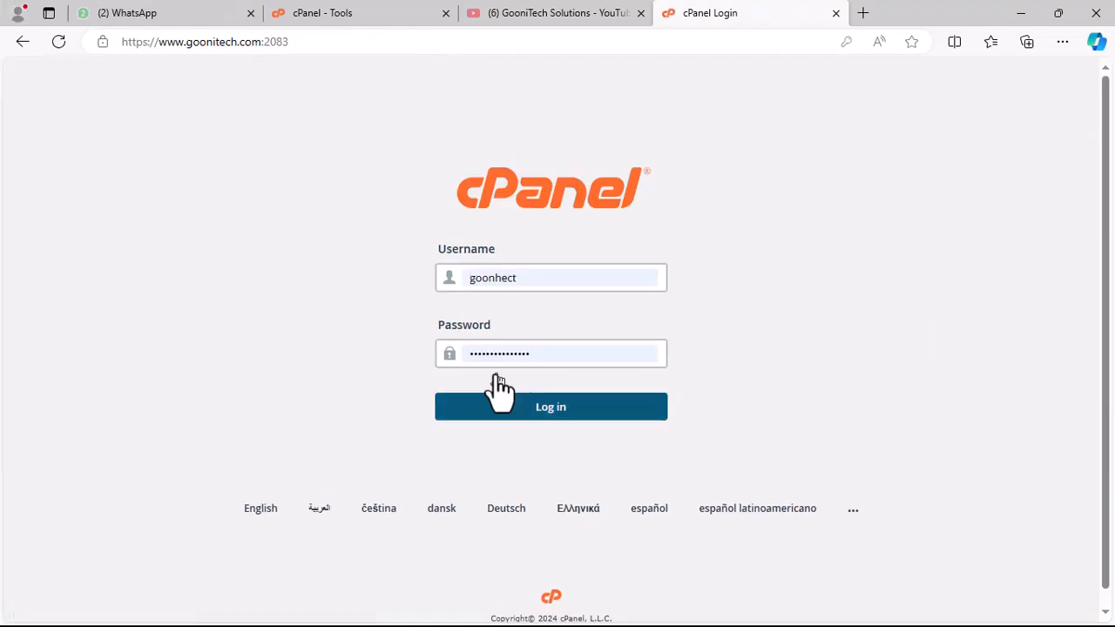
Delete the pre-filled username and password on the cPanel login page.
{"action": "left_click", "coordinate": [530, 279]}
{"action": "key", "text": "BackSpace"}
{"action": "key", "text": "BackSpace"}
{"action": "key", "text": "BackSpace"}
{"action": "key", "text": "BackSpace"}
{"action": "key", "text": "BackSpace"}
{"action": "key", "text": "BackSpace"}
{"action": "key", "text": "BackSpace"}
{"action": "key", "text": "BackSpace"}
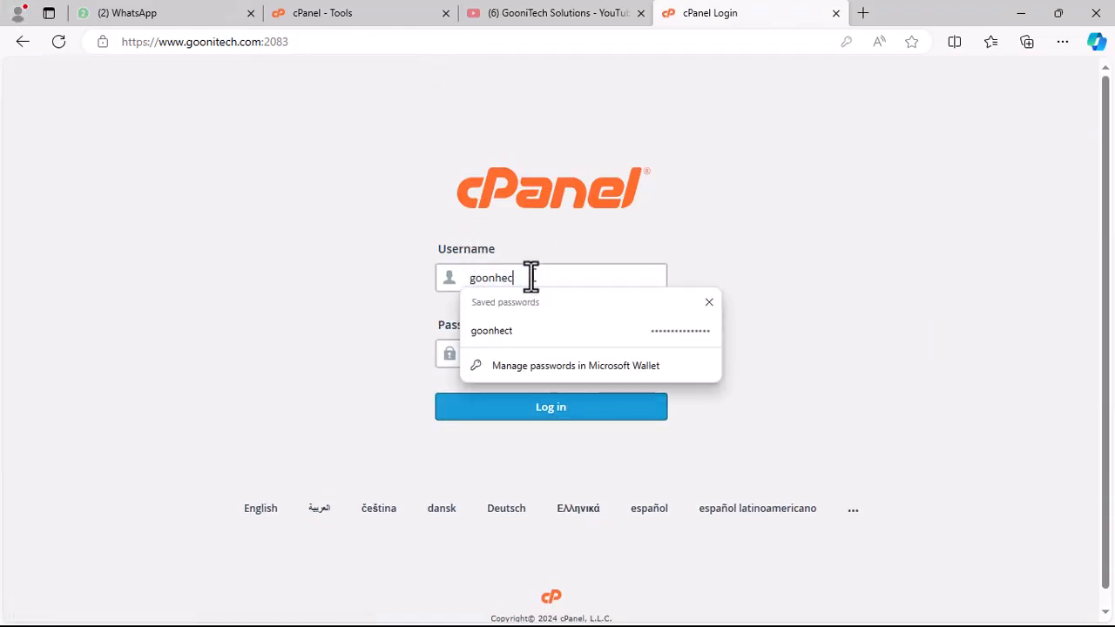
{"action": "left_click", "coordinate": [709, 301]}
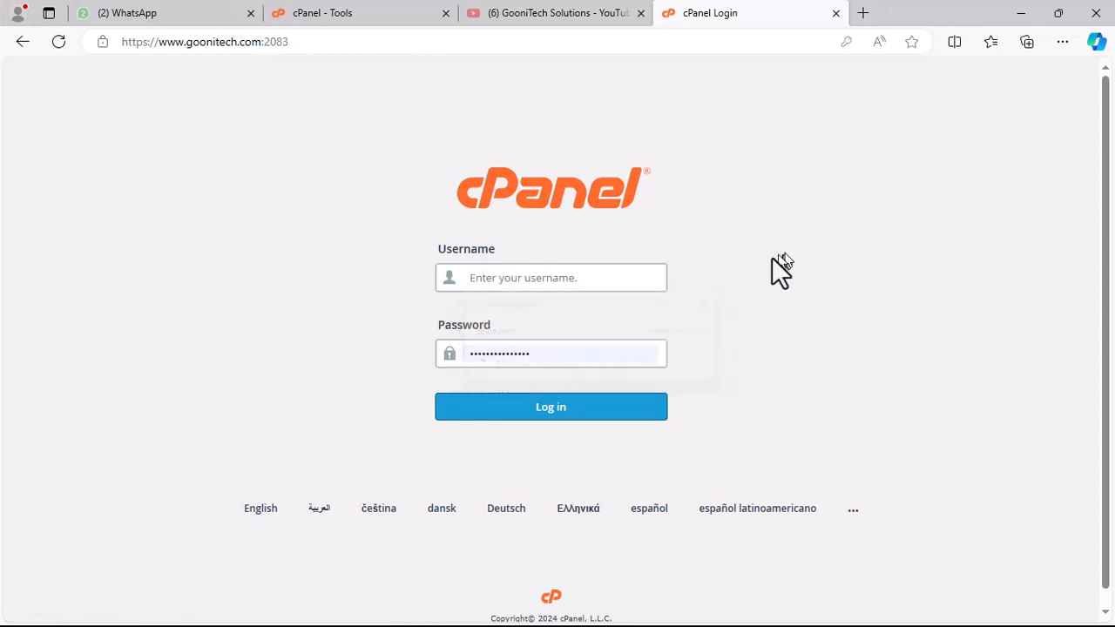
{"action": "left_click", "coordinate": [563, 356]}
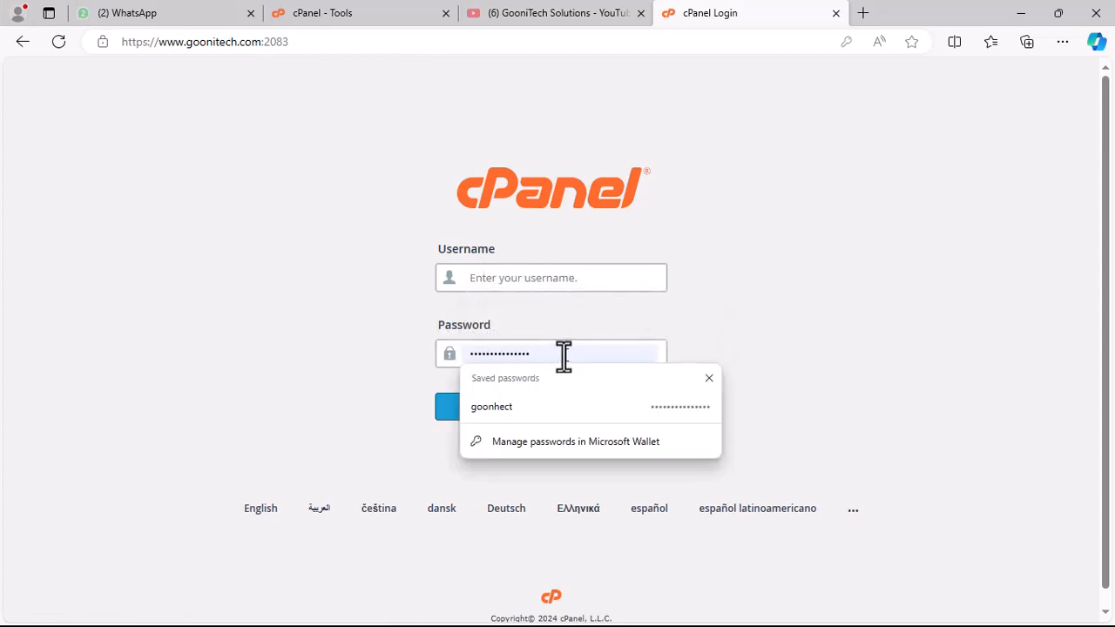
{"action": "key", "text": "BackSpace"}
{"action": "key", "text": "BackSpace"}
{"action": "key", "text": "BackSpace"}
{"action": "key", "text": "BackSpace"}
{"action": "key", "text": "BackSpace"}
{"action": "key", "text": "BackSpace"}
{"action": "key", "text": "BackSpace"}
{"action": "key", "text": "BackSpace"}
{"action": "key", "text": "BackSpace"}
{"action": "key", "text": "BackSpace"}
{"action": "key", "text": "BackSpace"}
{"action": "key", "text": "BackSpace"}
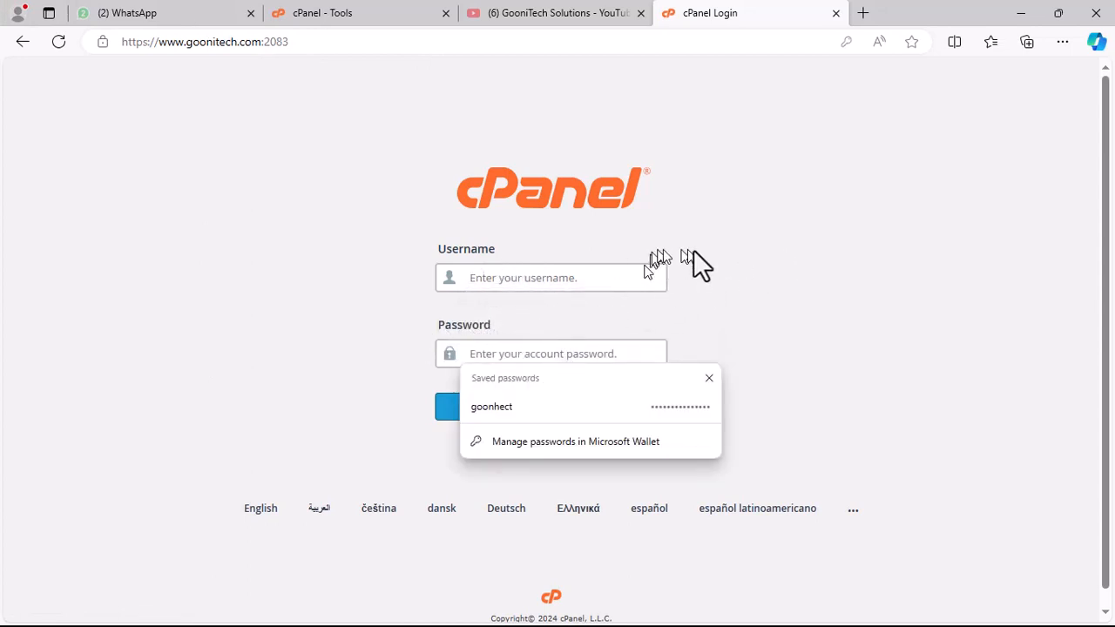
{"action": "left_click", "coordinate": [689, 261]}
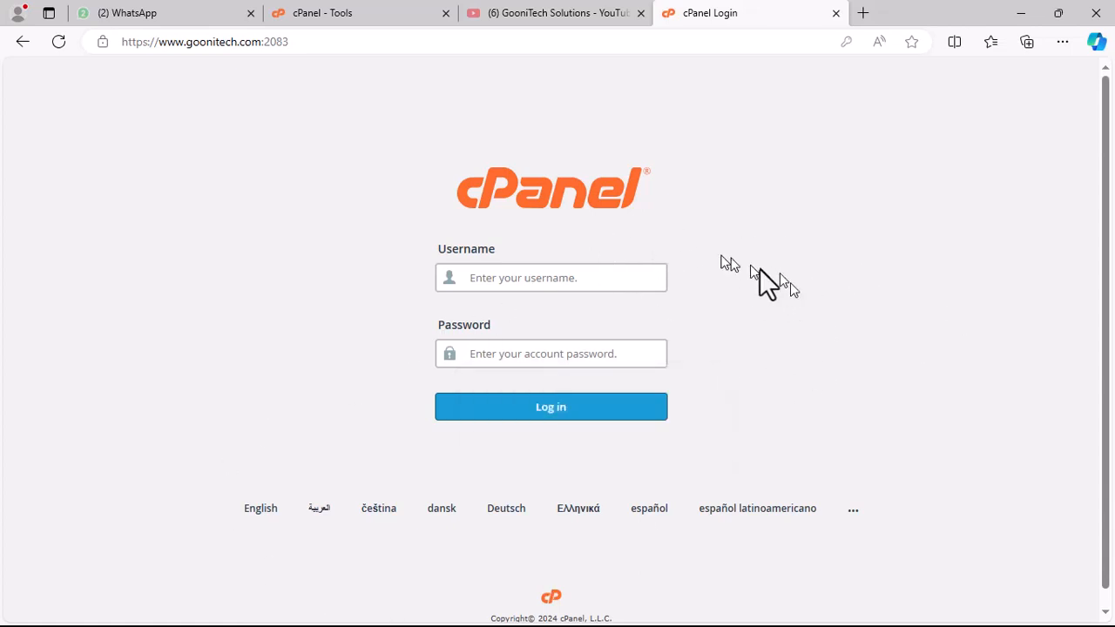
Dismiss the saved-password suggestions and return to the signed-in cPanel Tools tab.
{"action": "left_click", "coordinate": [490, 280]}
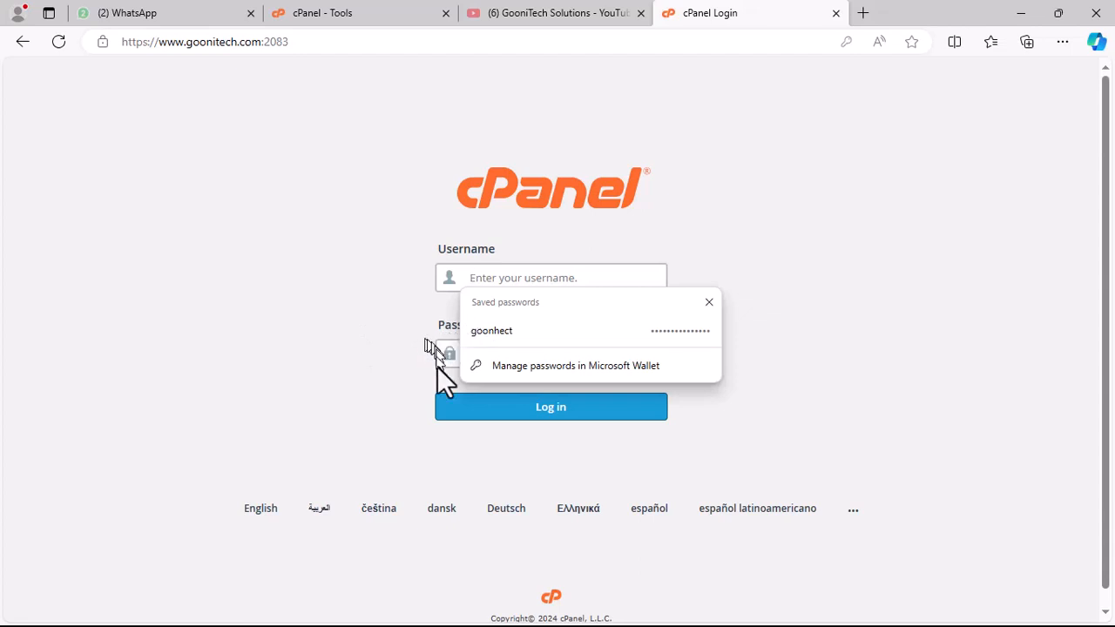
{"action": "left_click", "coordinate": [401, 384]}
{"action": "left_click", "coordinate": [505, 357]}
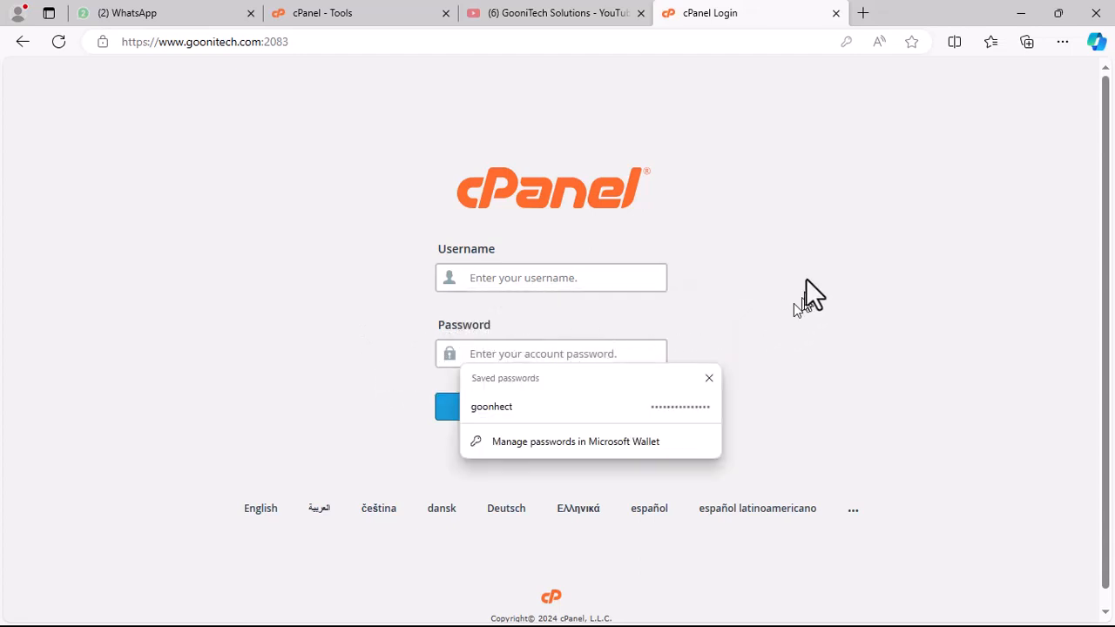
{"action": "left_click", "coordinate": [339, 368]}
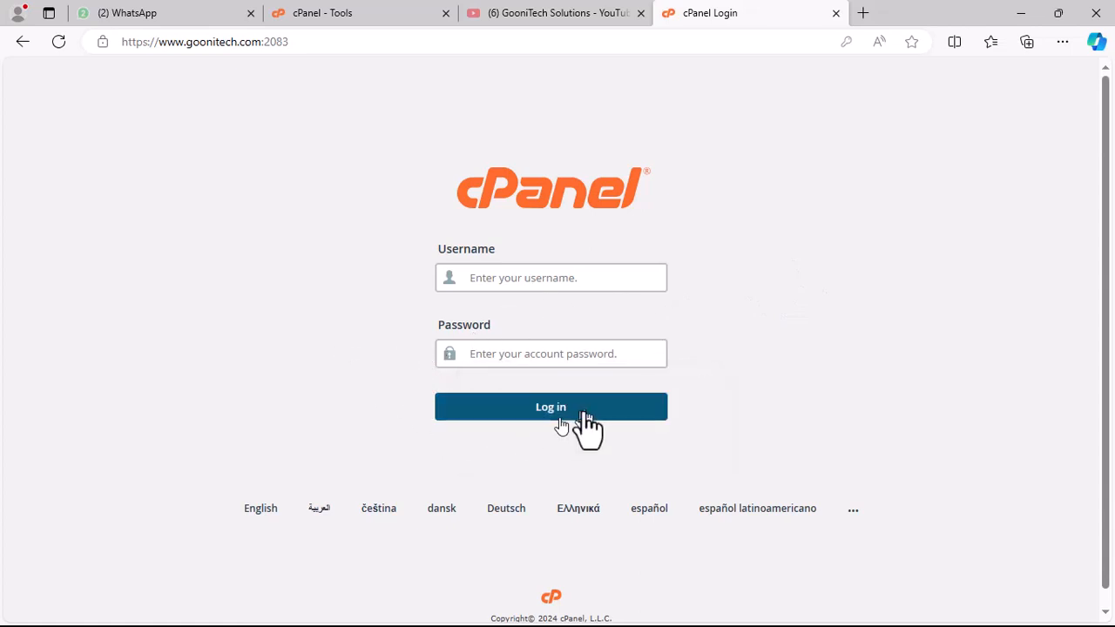
{"action": "left_click", "coordinate": [362, 13]}
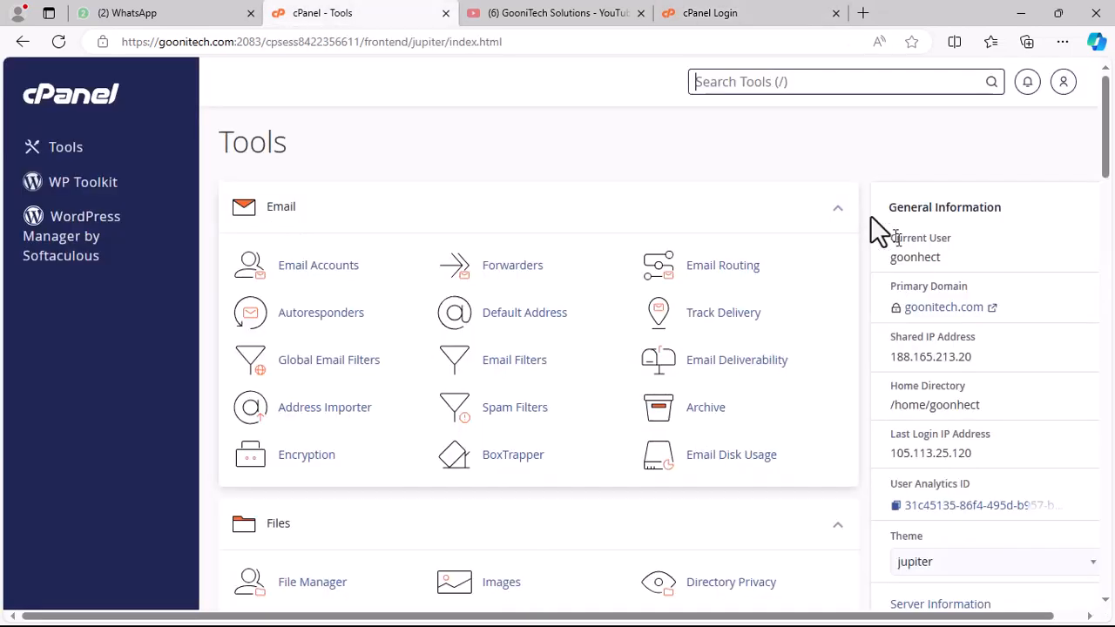
Scroll through the cPanel Tools page and open Email Accounts.
{"action": "scroll", "coordinate": [770, 341], "scroll_direction": "down", "scroll_amount": 2}
{"action": "middle_click", "coordinate": [776, 356]}
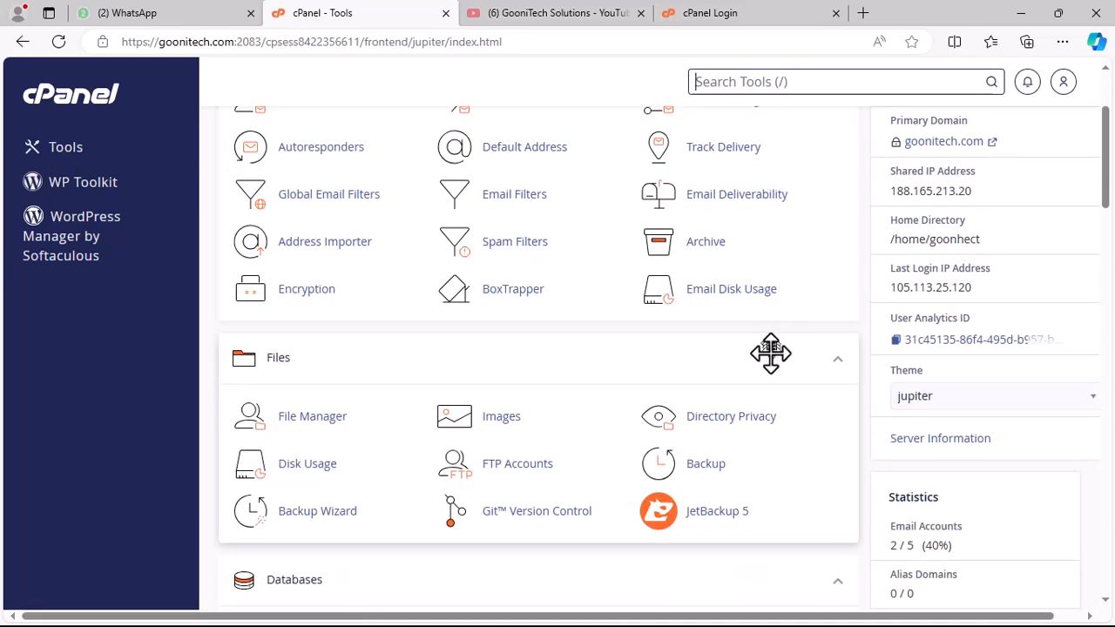
{"action": "scroll", "coordinate": [777, 353], "scroll_direction": "up", "scroll_amount": 7}
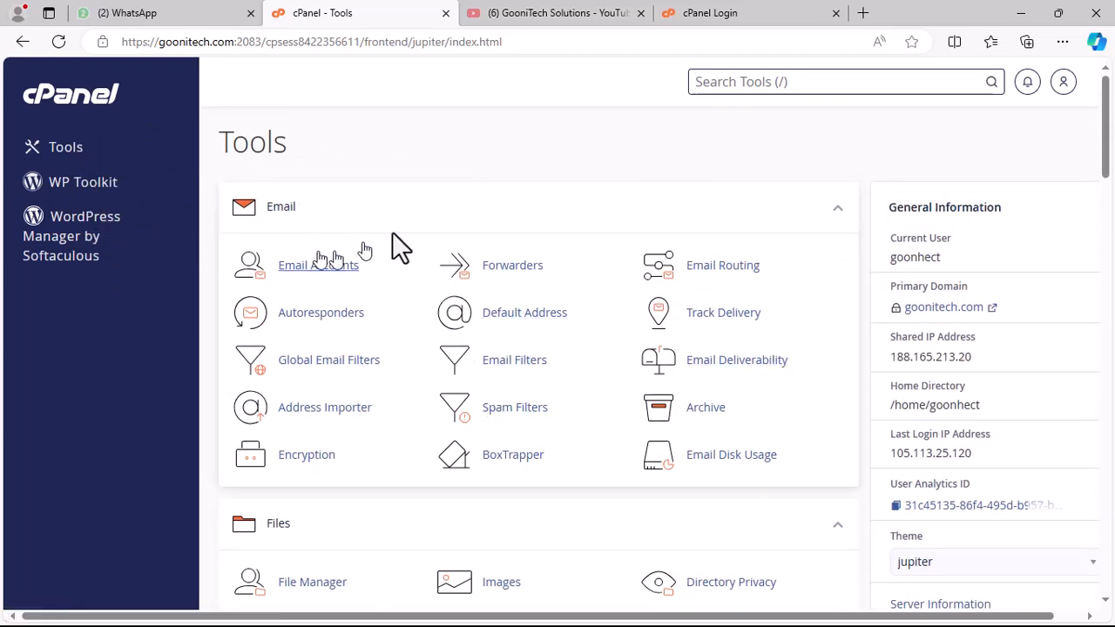
{"action": "middle_click", "coordinate": [444, 214]}
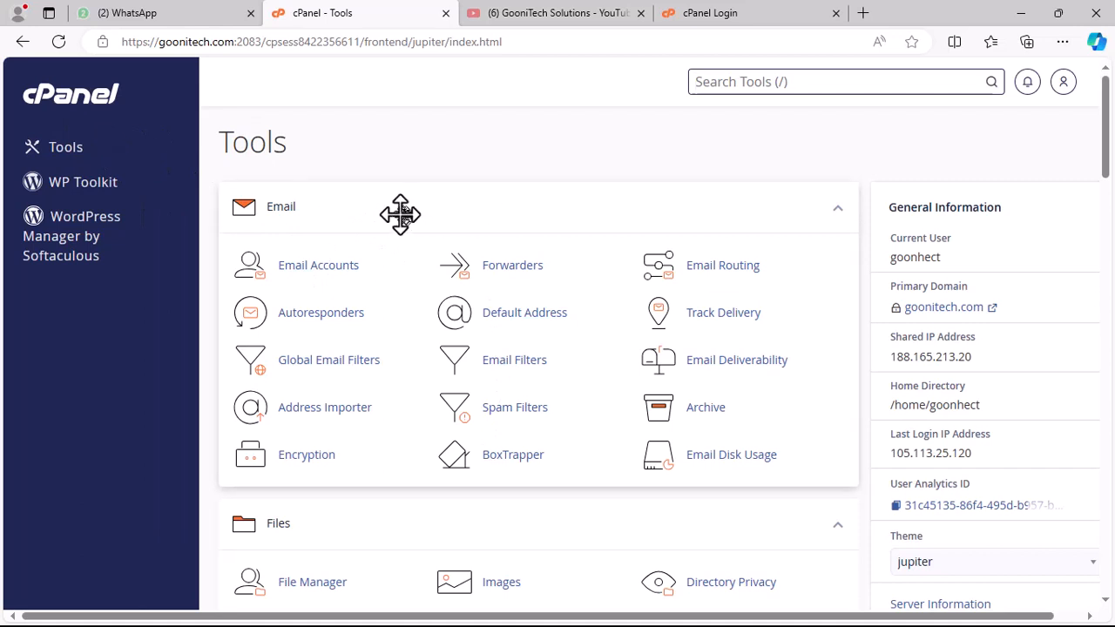
{"action": "left_click", "coordinate": [324, 277]}
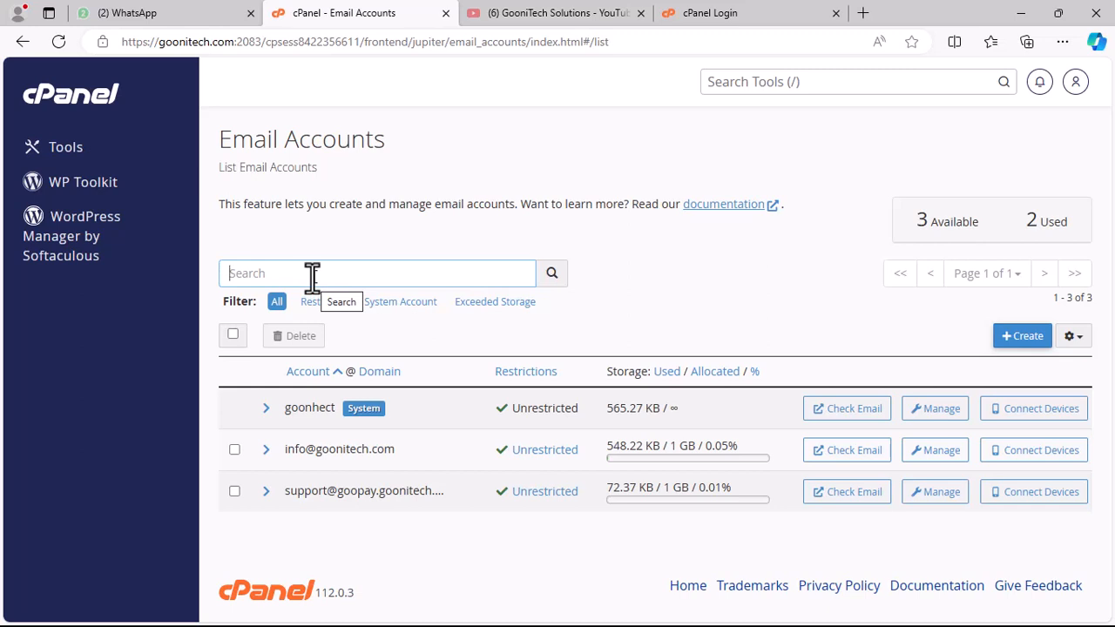
{"action": "left_click", "coordinate": [1025, 348]}
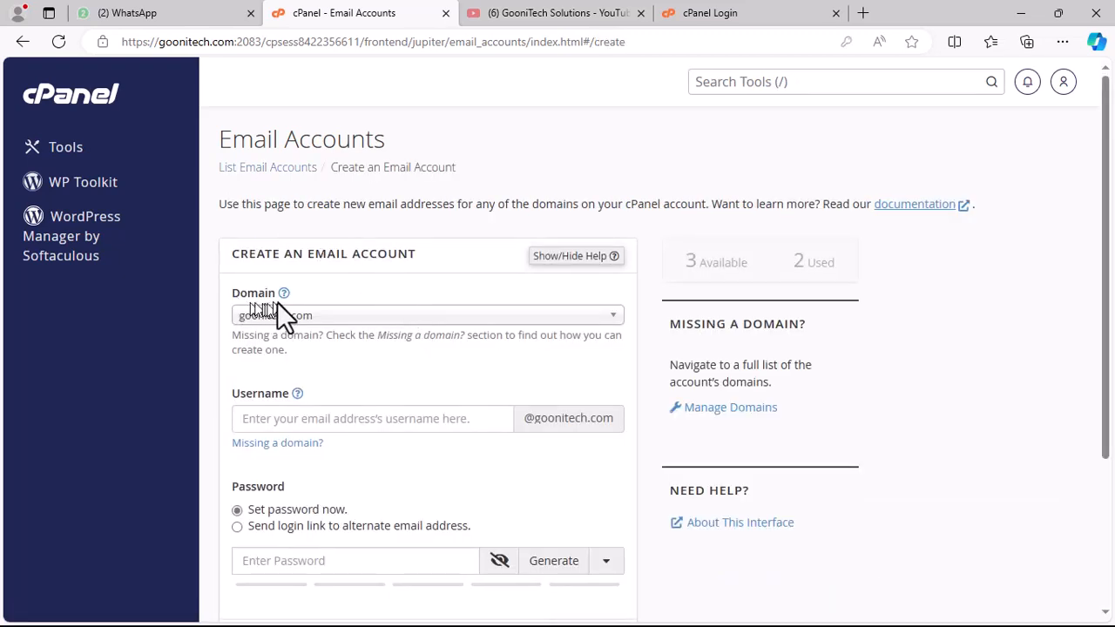
{"action": "scroll", "coordinate": [409, 401], "scroll_direction": "down", "scroll_amount": 1}
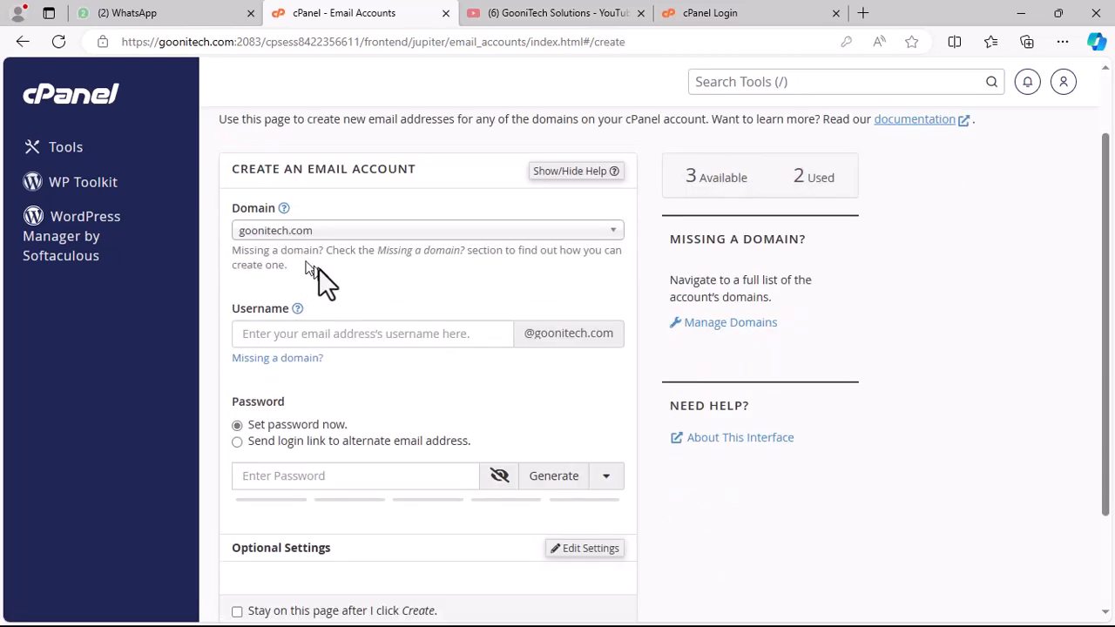
{"action": "scroll", "coordinate": [319, 269], "scroll_direction": "up", "scroll_amount": 1}
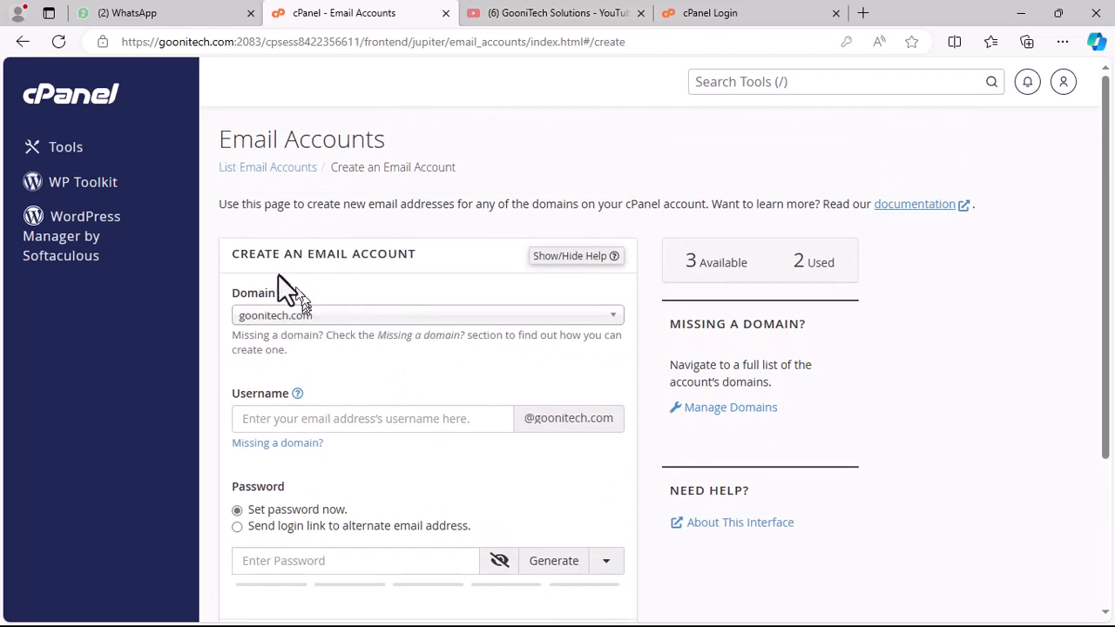
{"action": "scroll", "coordinate": [501, 361], "scroll_direction": "down", "scroll_amount": 3}
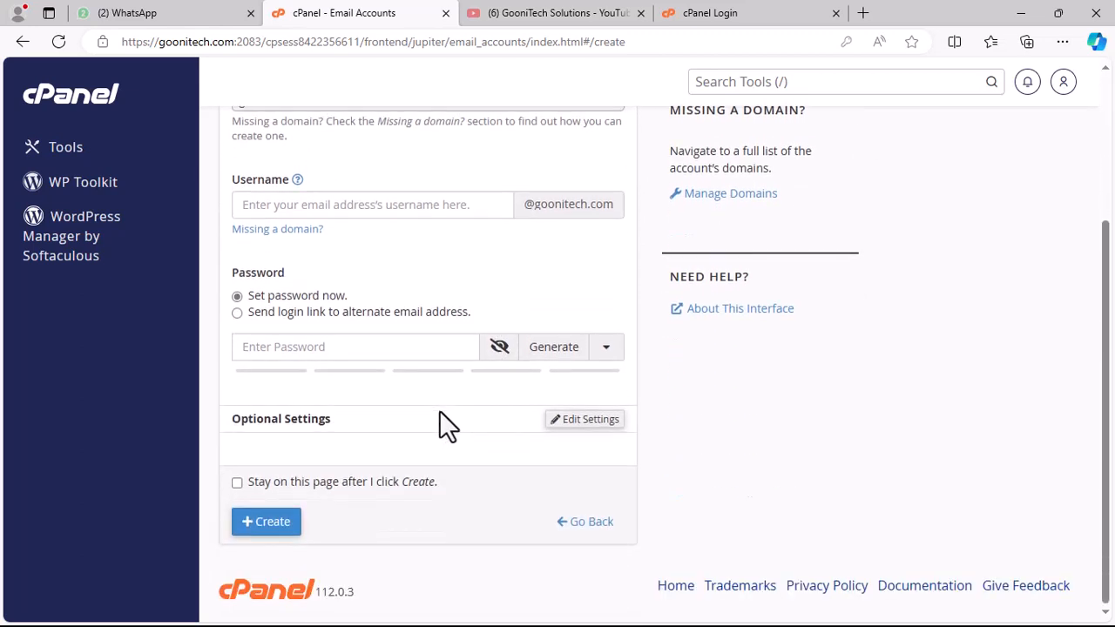
{"action": "scroll", "coordinate": [440, 407], "scroll_direction": "up", "scroll_amount": 1}
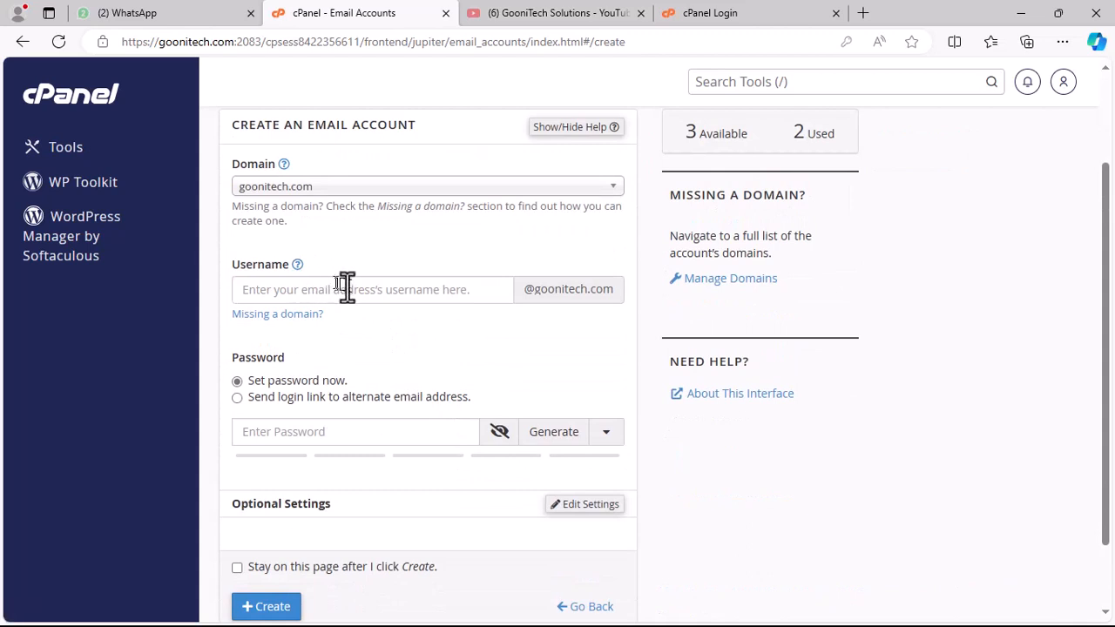
{"action": "left_click", "coordinate": [351, 288]}
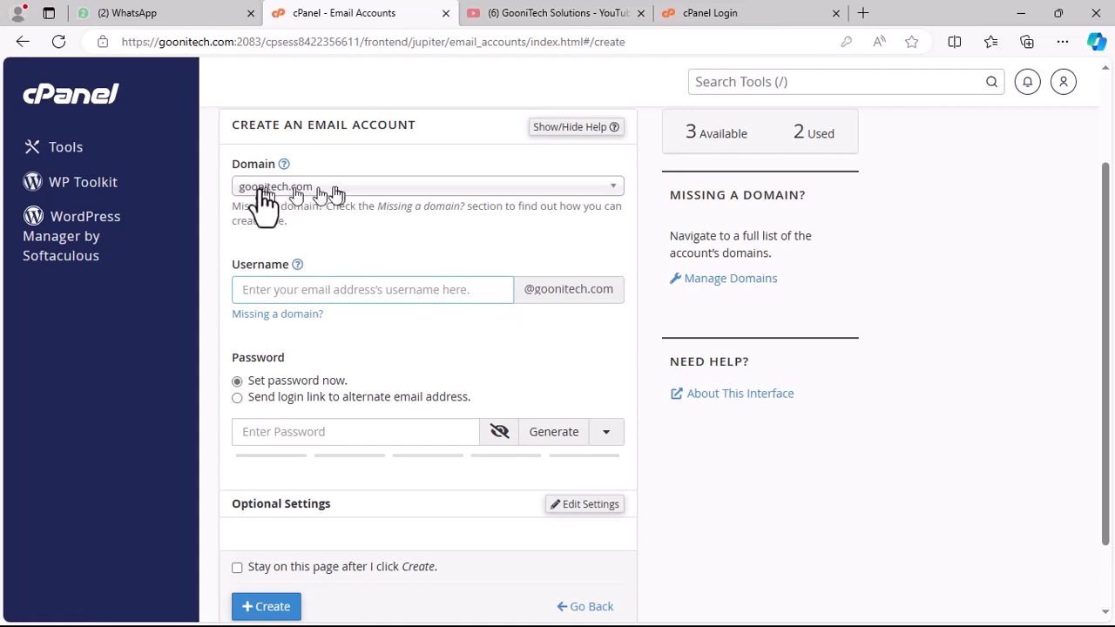
{"action": "left_click", "coordinate": [430, 191]}
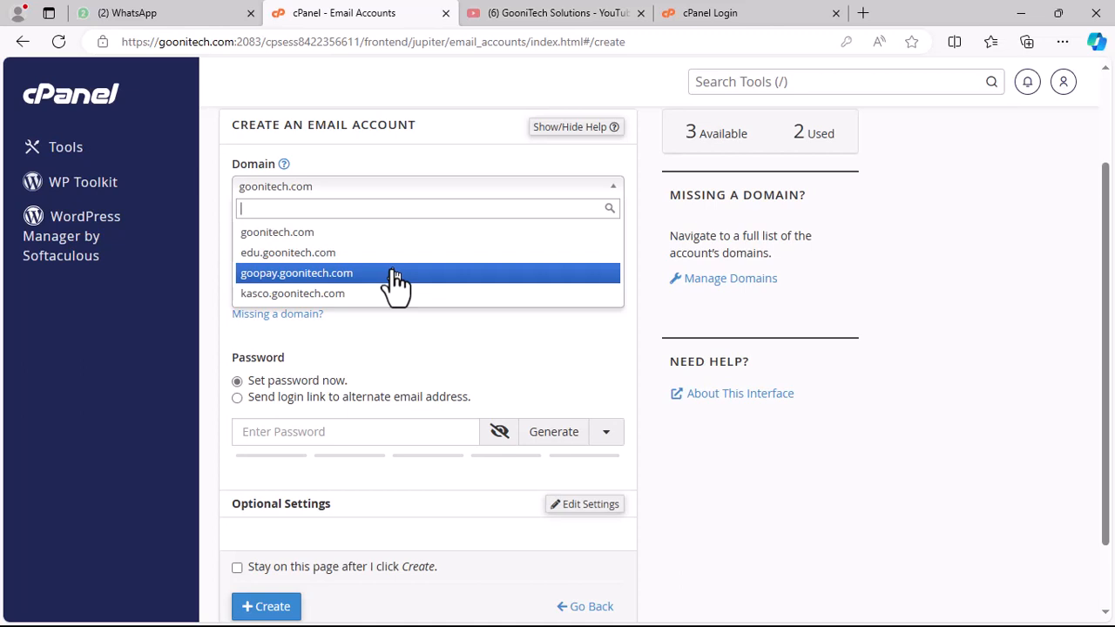
{"action": "left_click", "coordinate": [359, 191]}
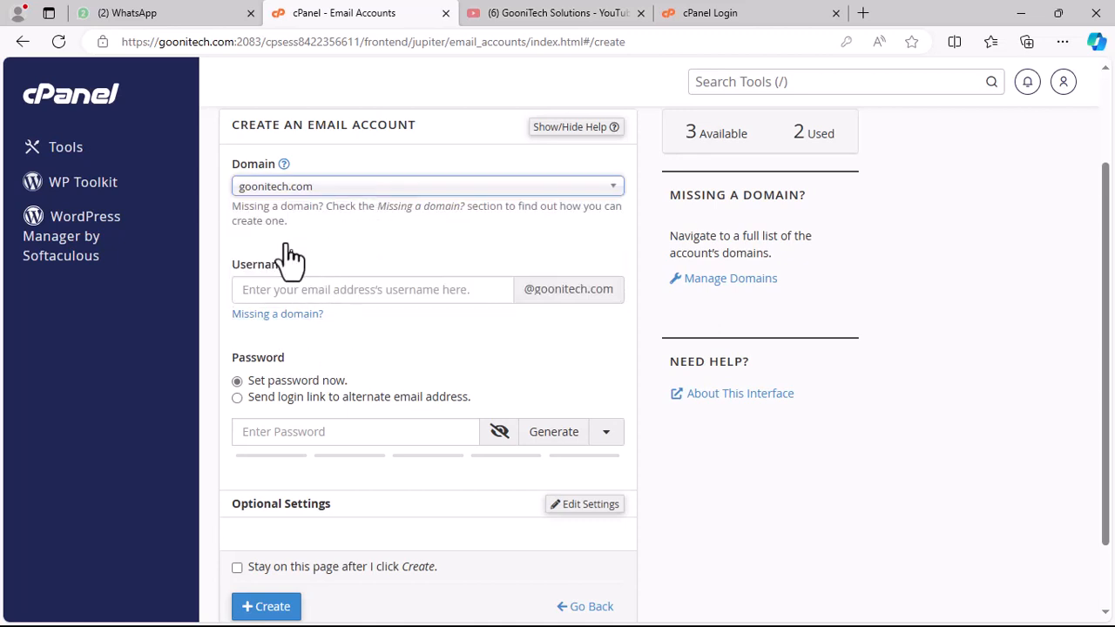
{"action": "left_click", "coordinate": [351, 194]}
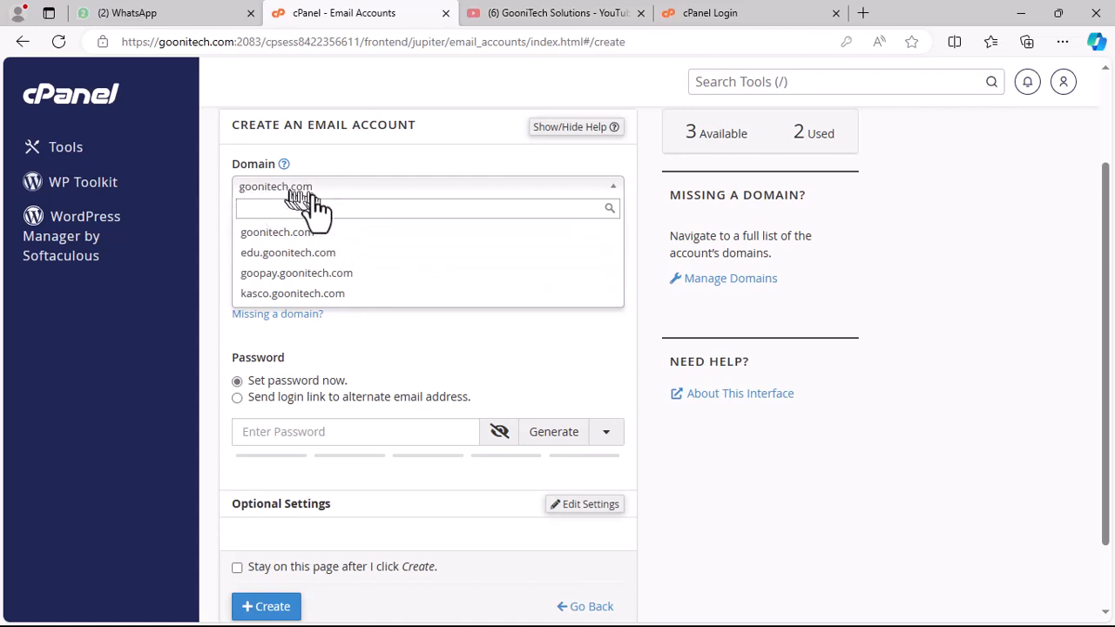
{"action": "left_click", "coordinate": [354, 199]}
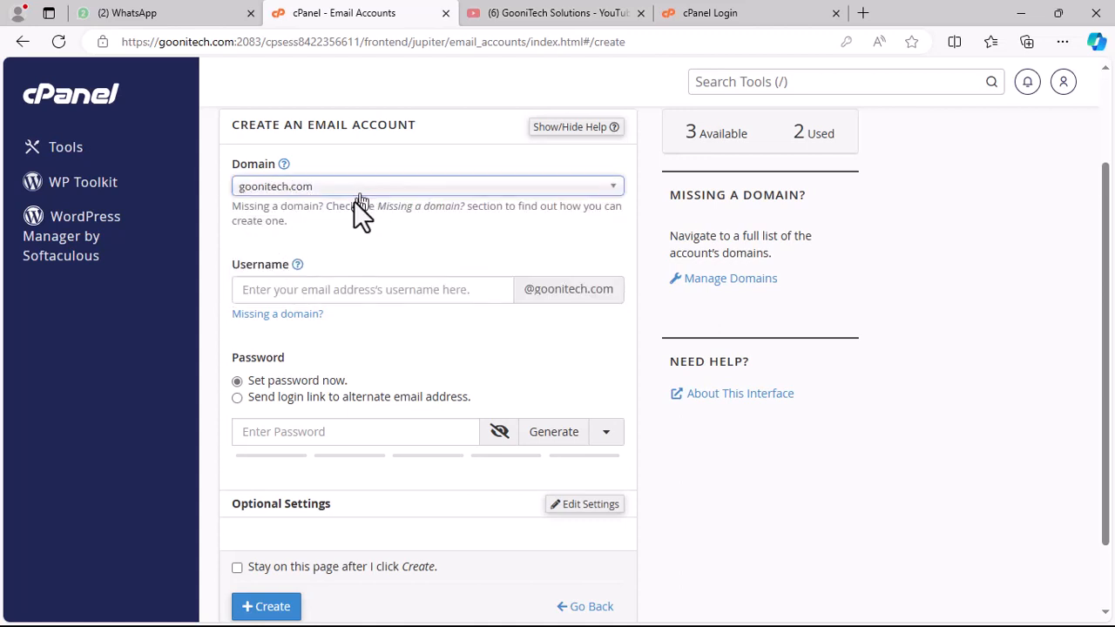
{"action": "left_click", "coordinate": [343, 296]}
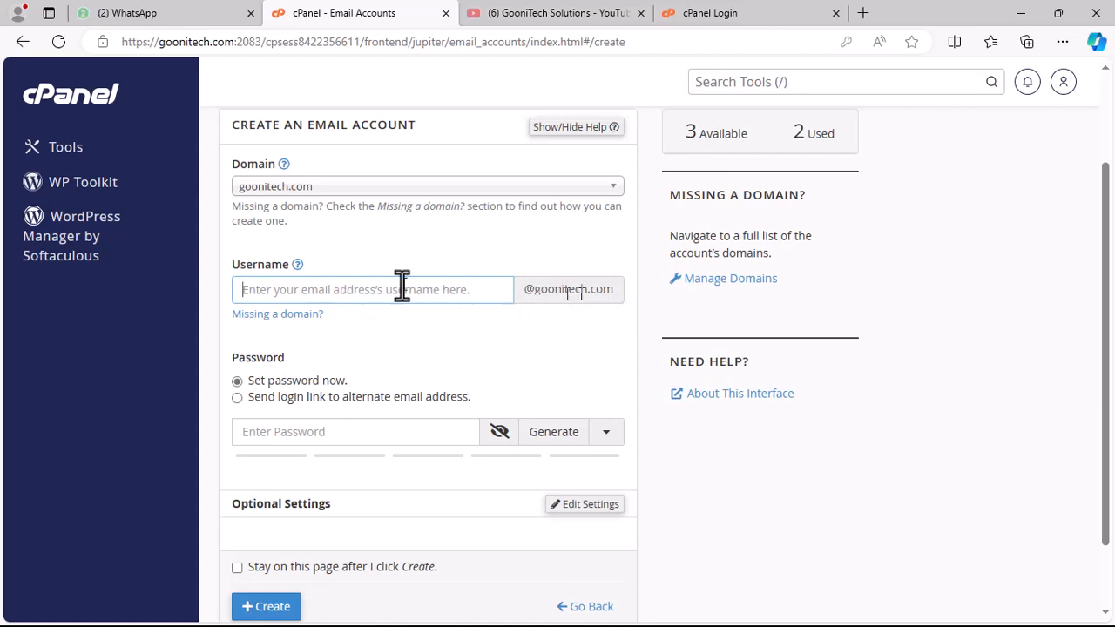
Replace the typed username 'info' with 'admin'.
{"action": "type", "text": "ig"}
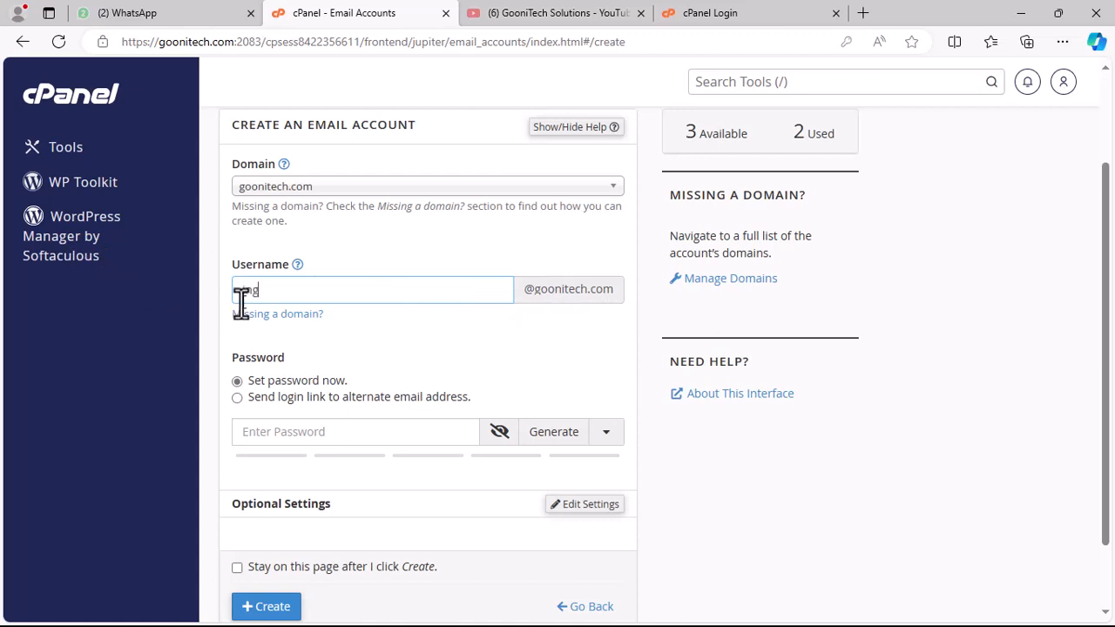
{"action": "type", "text": "nfo"}
{"action": "left_click_drag", "start_coordinate": [279, 287], "coordinate": [240, 297]}
{"action": "left_click", "coordinate": [336, 296]}
{"action": "key", "text": "BackSpace"}
{"action": "key", "text": "BackSpace"}
{"action": "key", "text": "BackSpace"}
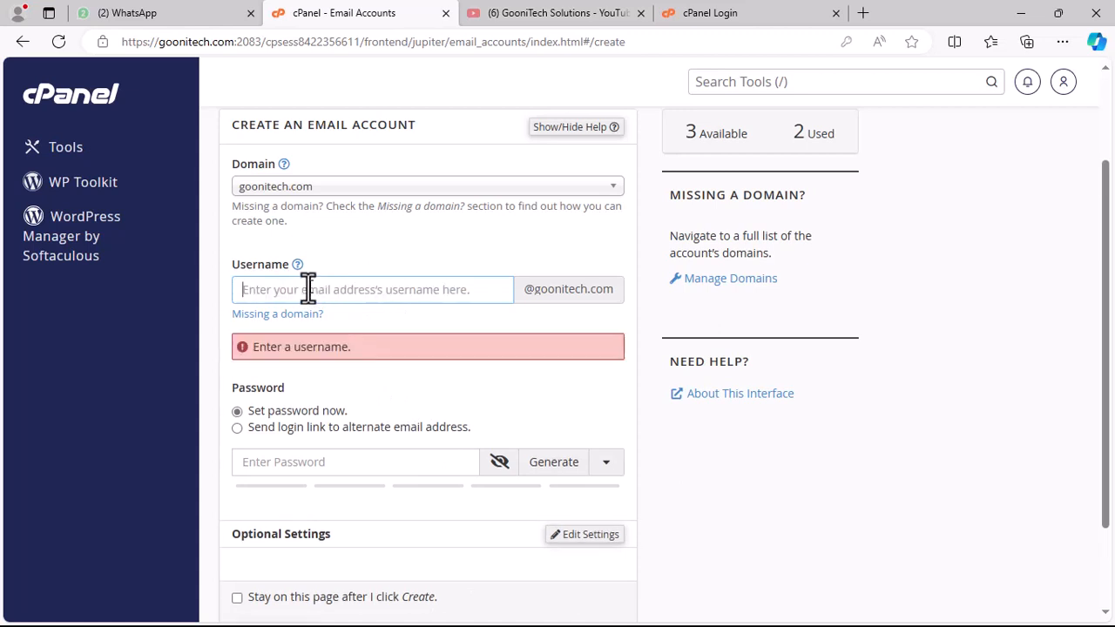
{"action": "type", "text": "admin"}
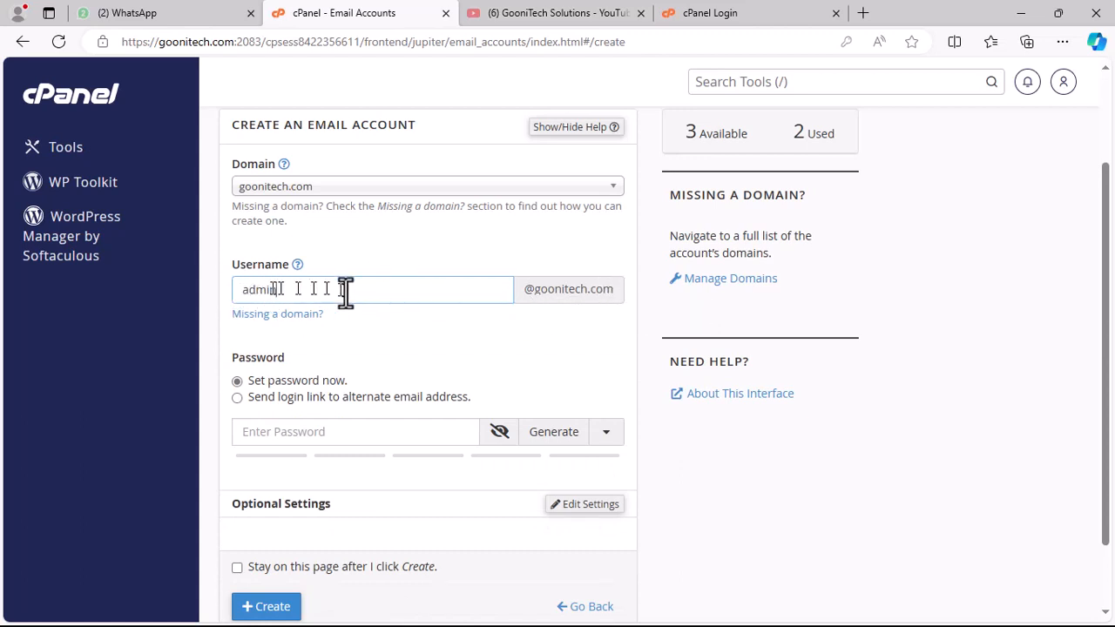
Try the email-a-login-link option, then switch back to Set password now.
{"action": "scroll", "coordinate": [236, 388], "scroll_direction": "down", "scroll_amount": 2}
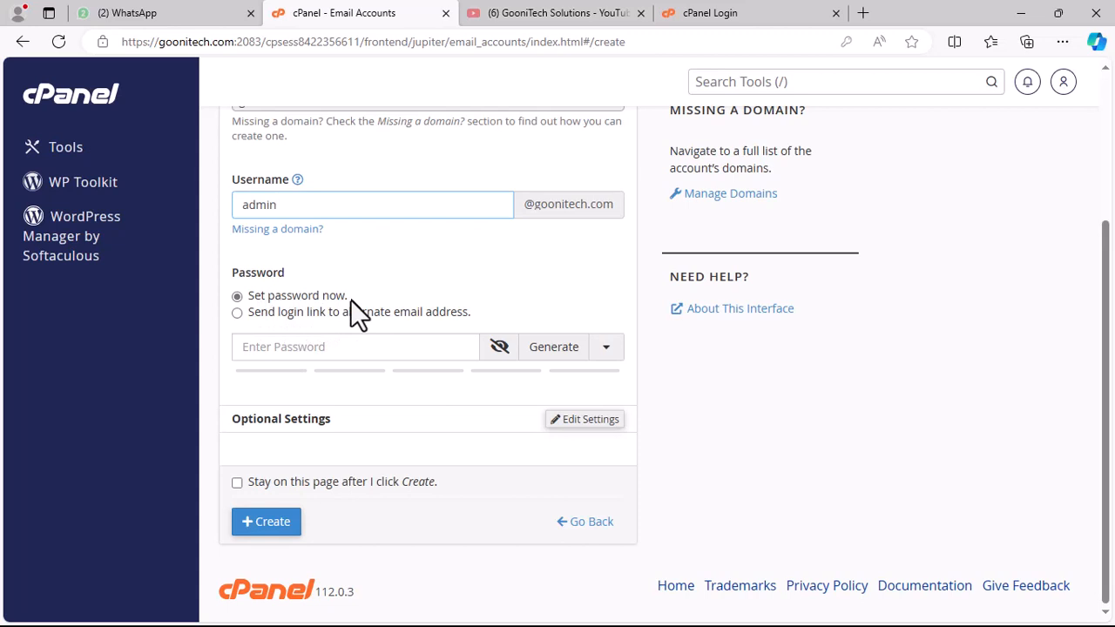
{"action": "left_click", "coordinate": [300, 347]}
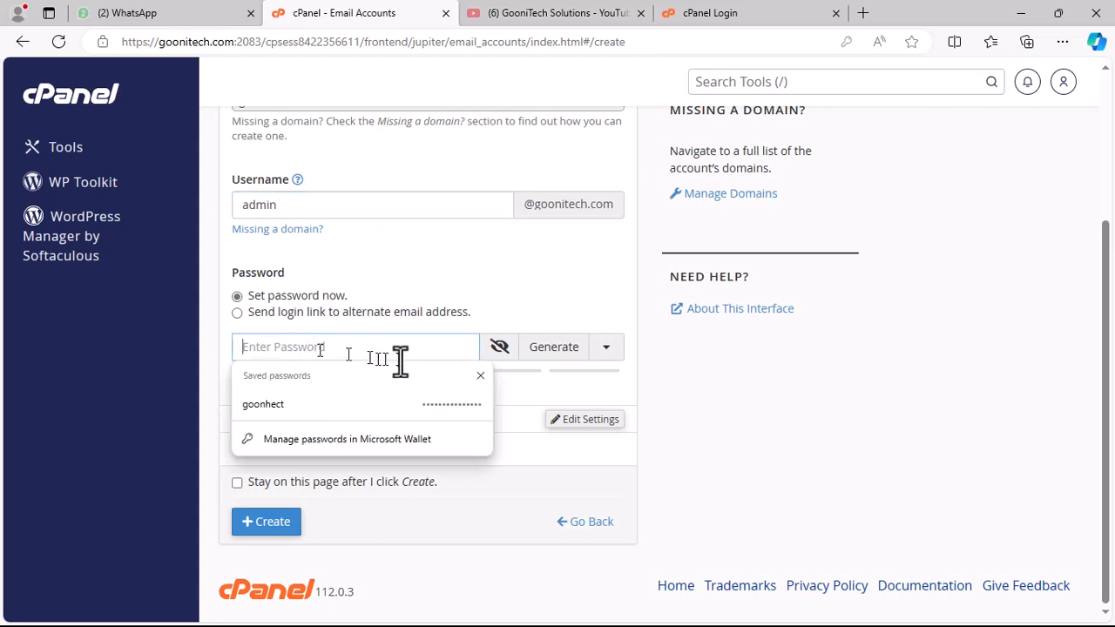
{"action": "left_click", "coordinate": [504, 296]}
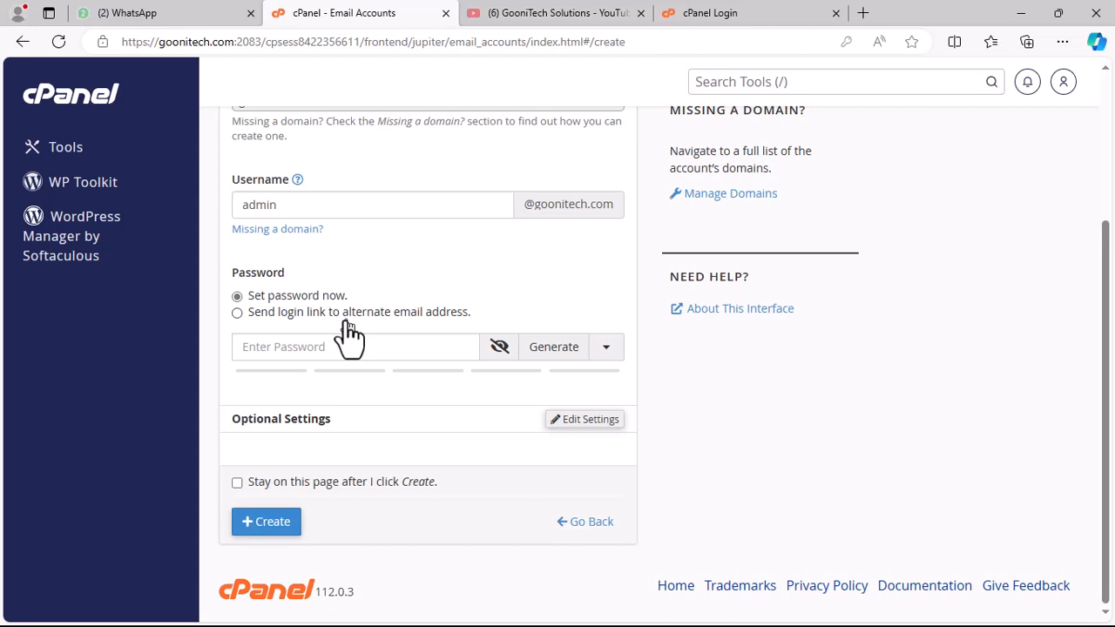
{"action": "left_click", "coordinate": [237, 314]}
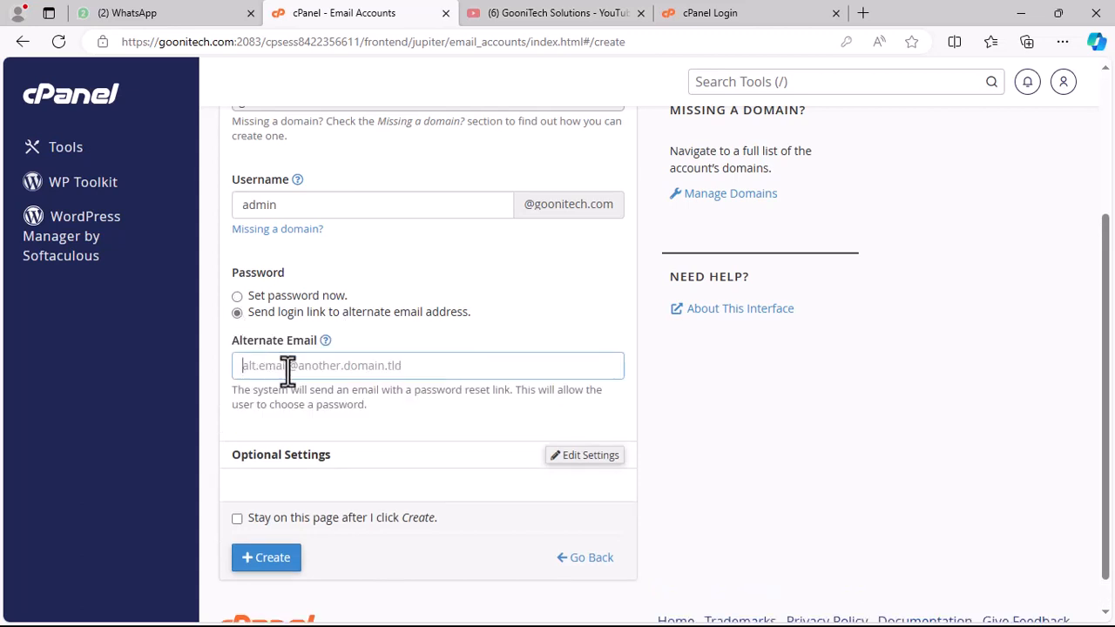
{"action": "left_click", "coordinate": [287, 367]}
{"action": "left_click", "coordinate": [688, 392]}
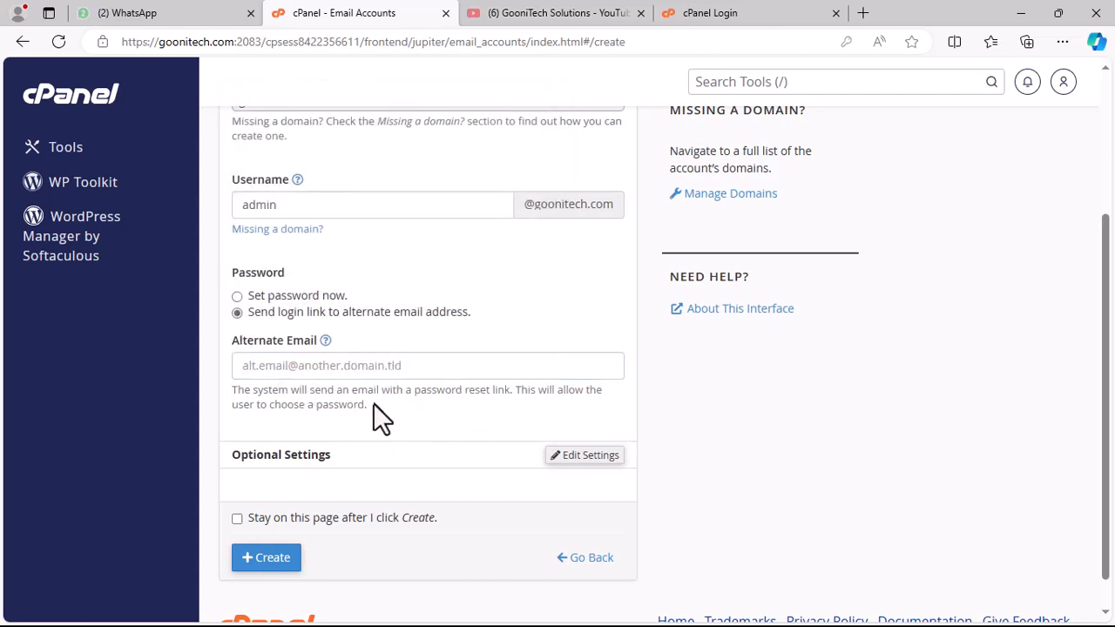
{"action": "left_click", "coordinate": [336, 373]}
{"action": "left_click", "coordinate": [638, 353]}
{"action": "double_click", "coordinate": [233, 295]}
{"action": "left_click", "coordinate": [237, 298]}
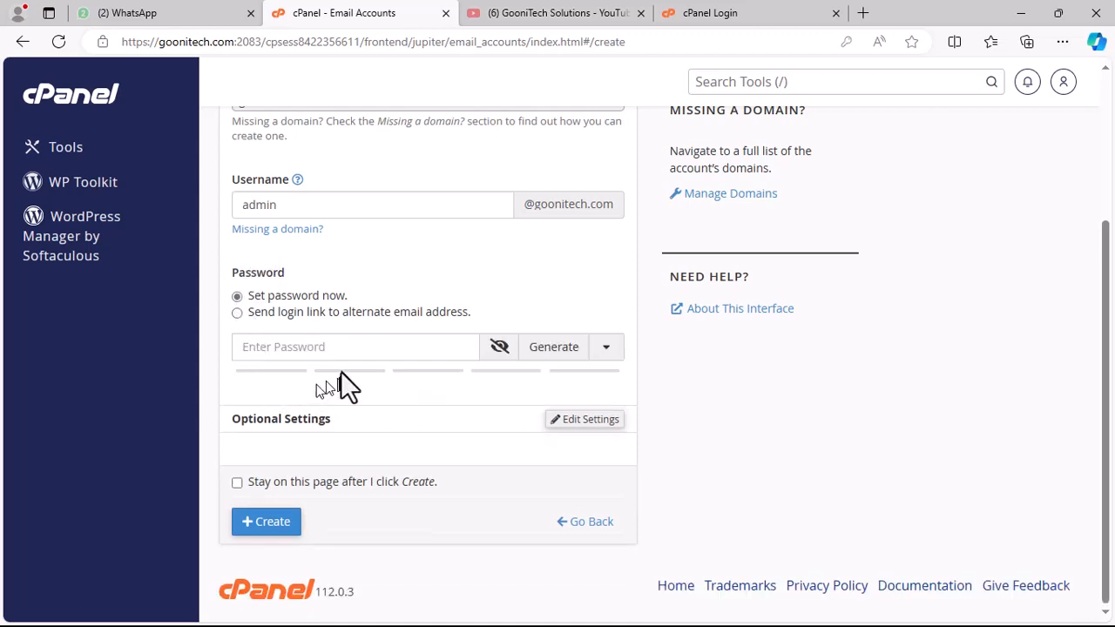
Type a strong password rated 97, above the 65 strength requirement.
{"action": "left_click", "coordinate": [332, 347]}
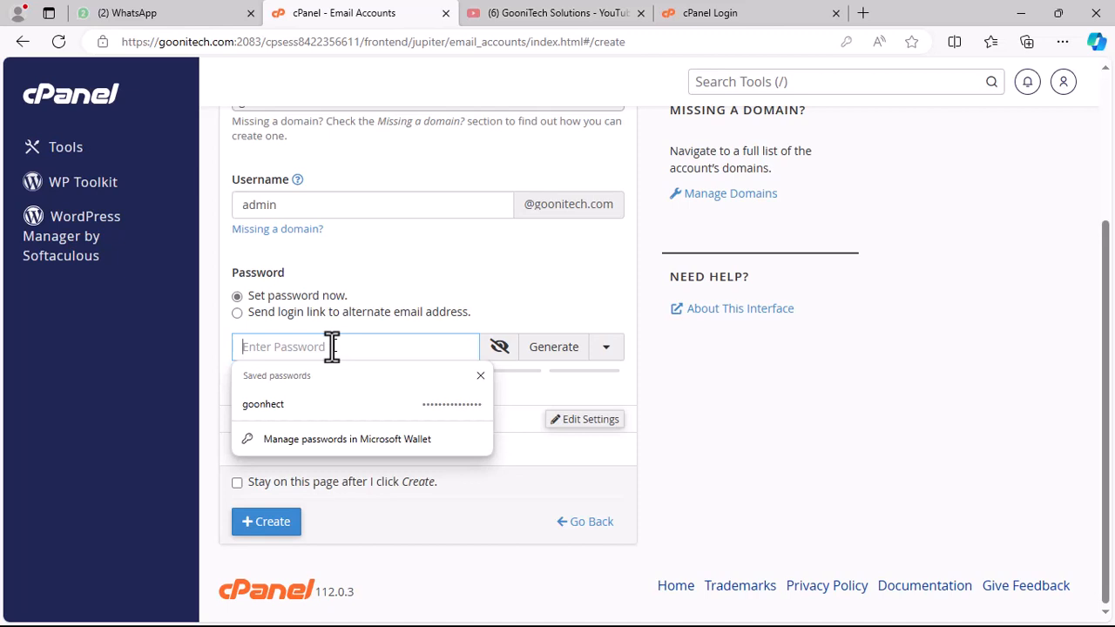
{"action": "type", "text": "a•••"}
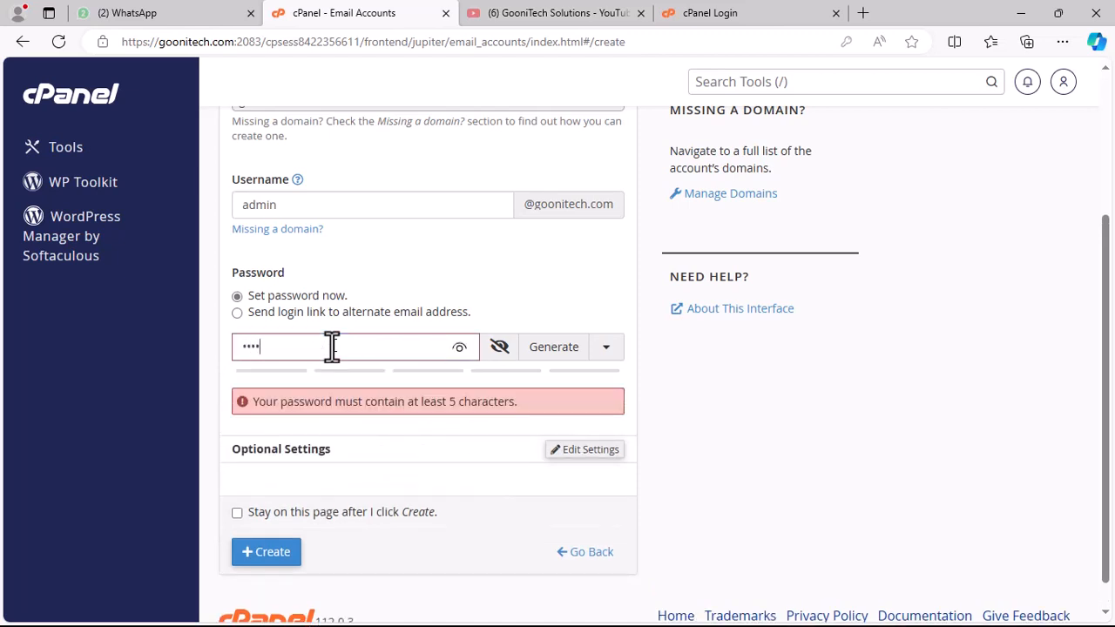
{"action": "type", "text": "•••"}
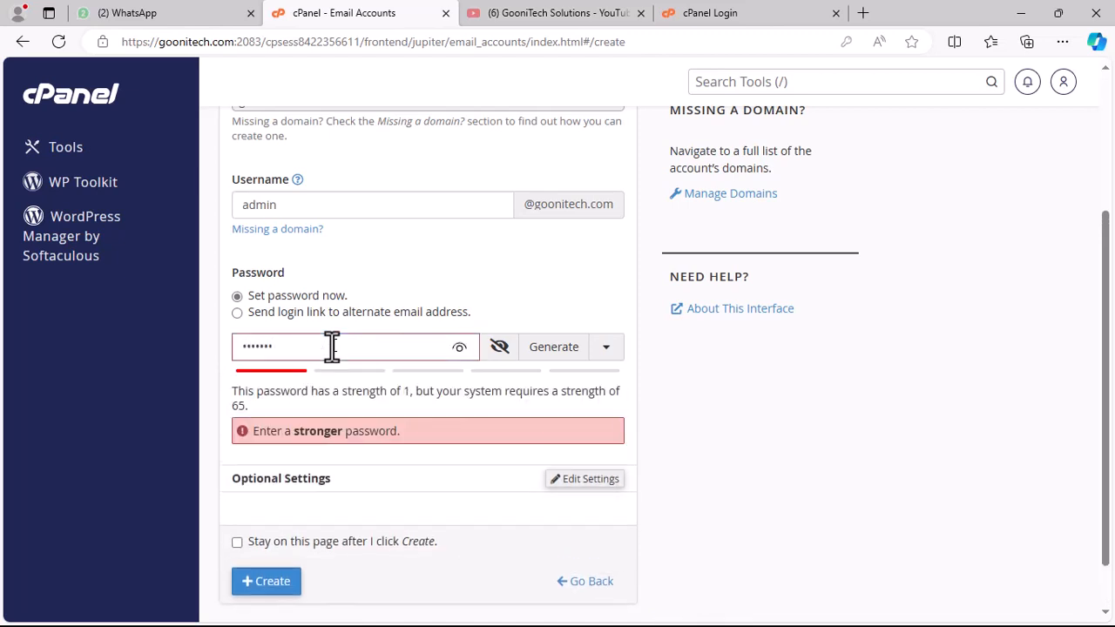
{"action": "type", "text": "•••••"}
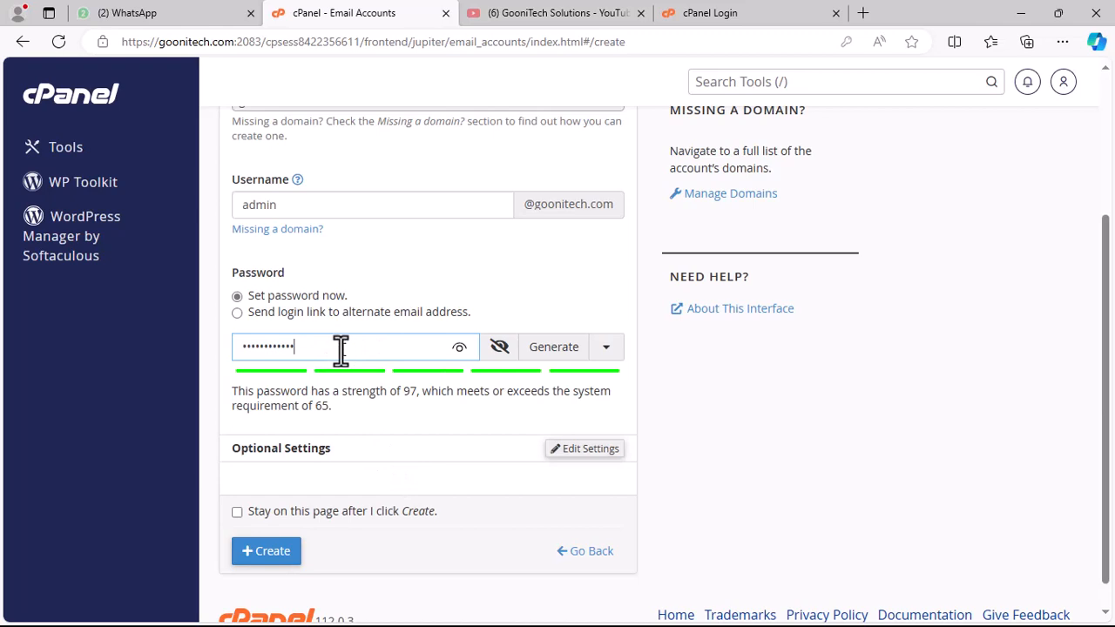
{"action": "scroll", "coordinate": [488, 279], "scroll_direction": "down", "scroll_amount": 1}
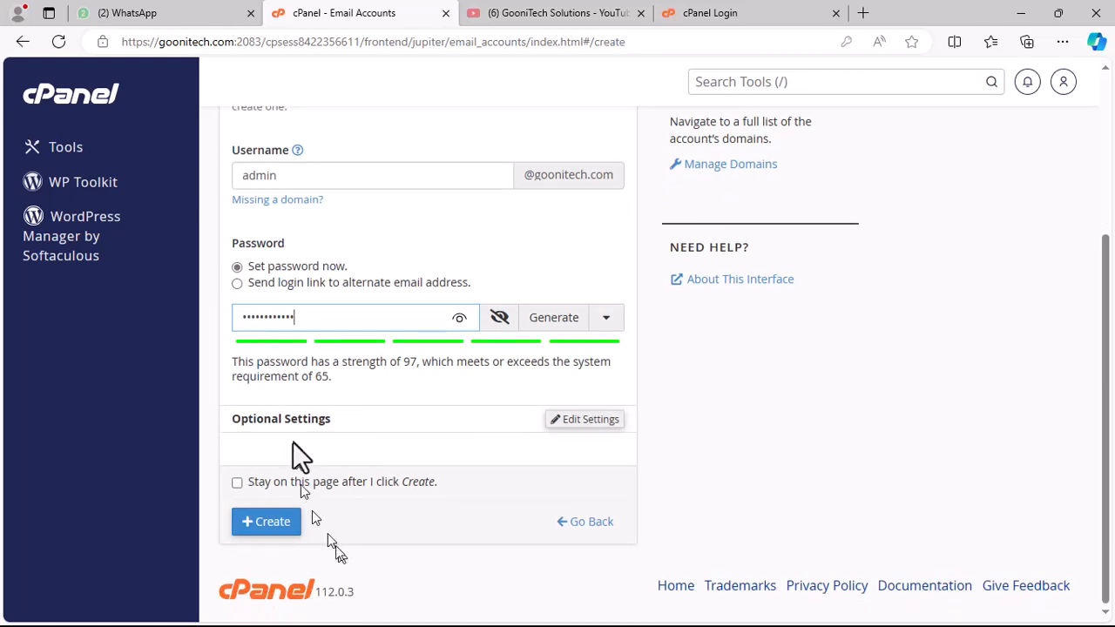
{"action": "scroll", "coordinate": [416, 331], "scroll_direction": "up", "scroll_amount": 2}
{"action": "scroll", "coordinate": [375, 434], "scroll_direction": "down", "scroll_amount": 2}
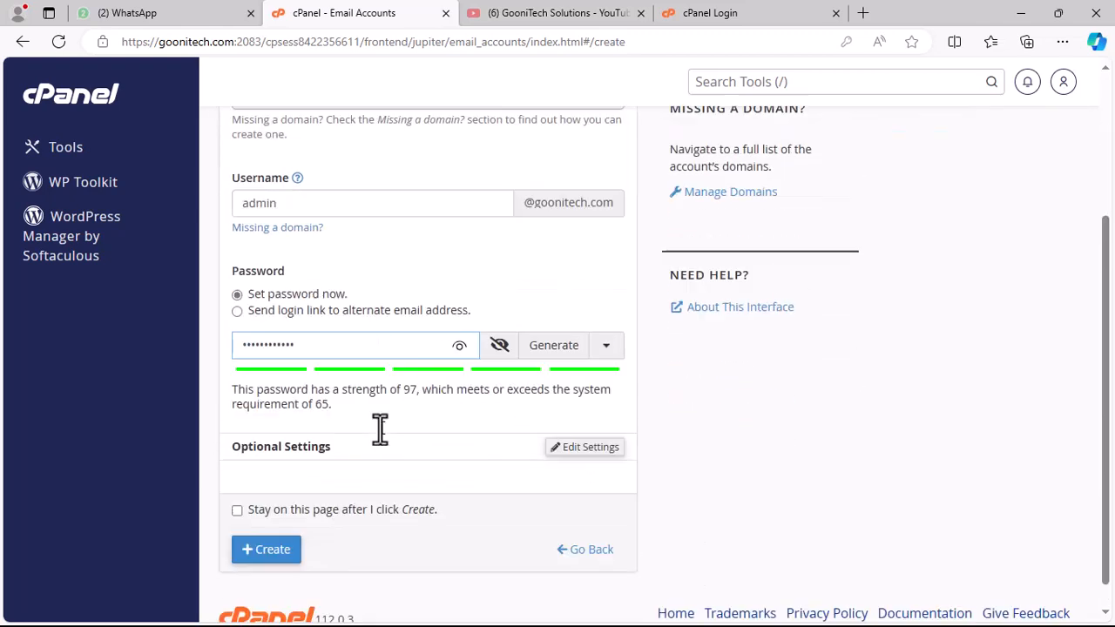
Create the admin mailbox and select its address in the Email Accounts list.
{"action": "left_click", "coordinate": [266, 525]}
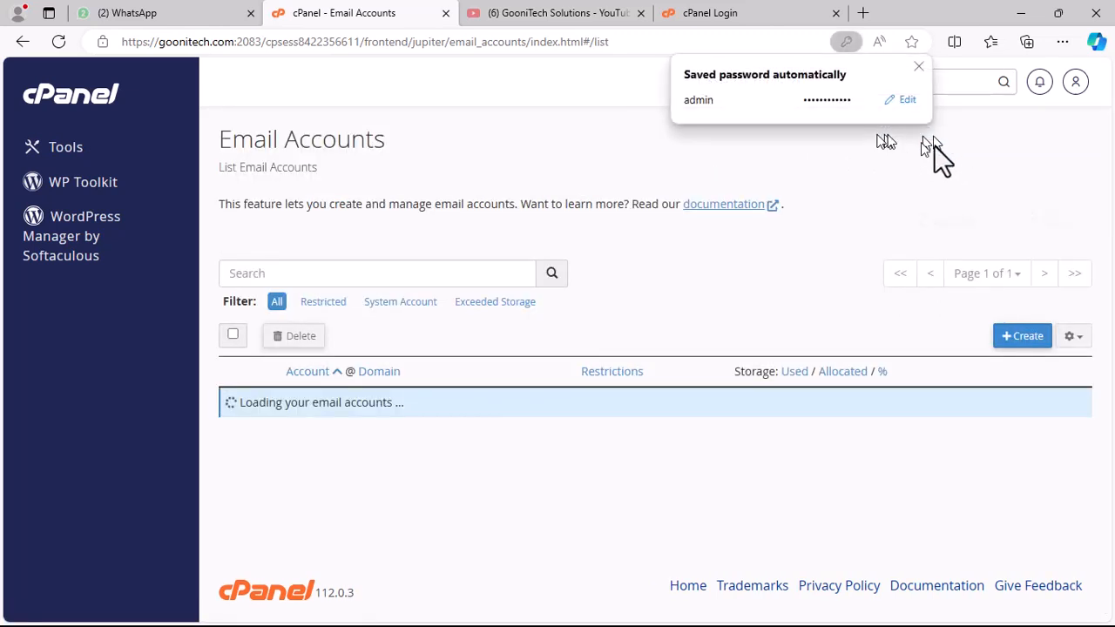
{"action": "left_click", "coordinate": [918, 67]}
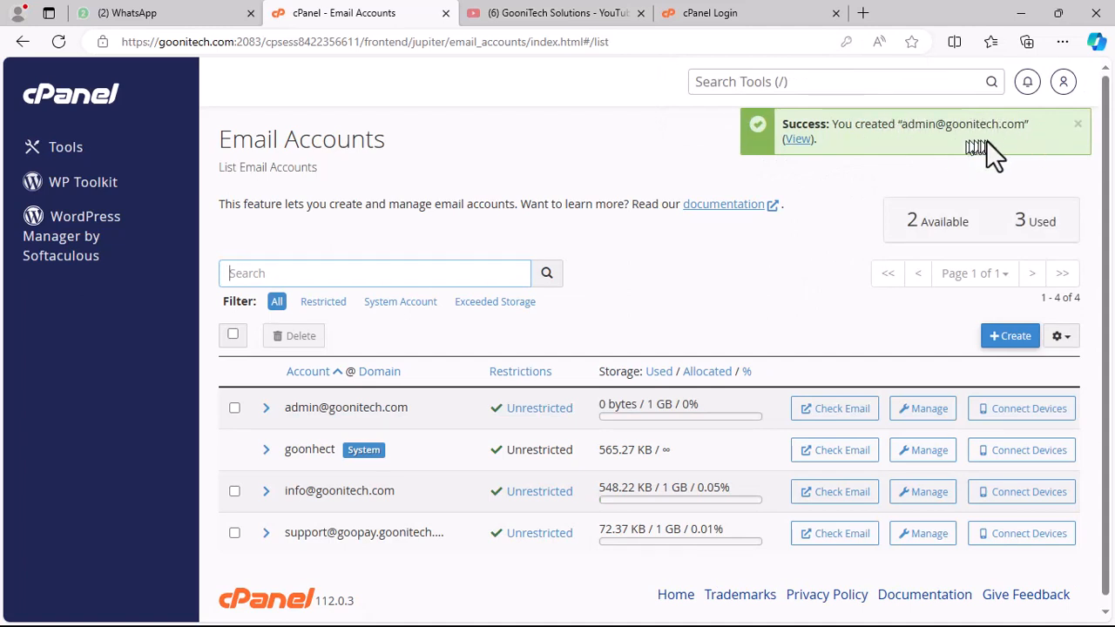
{"action": "scroll", "coordinate": [404, 378], "scroll_direction": "down", "scroll_amount": 1}
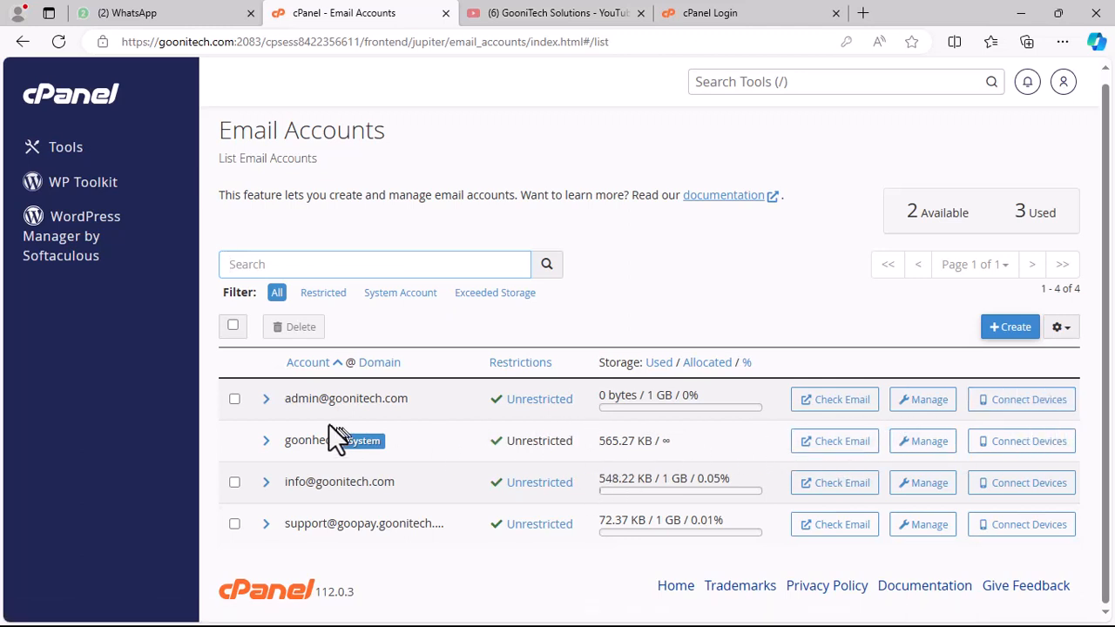
{"action": "left_click_drag", "start_coordinate": [411, 398], "coordinate": [272, 408]}
{"action": "key", "text": "ctrl+c"}
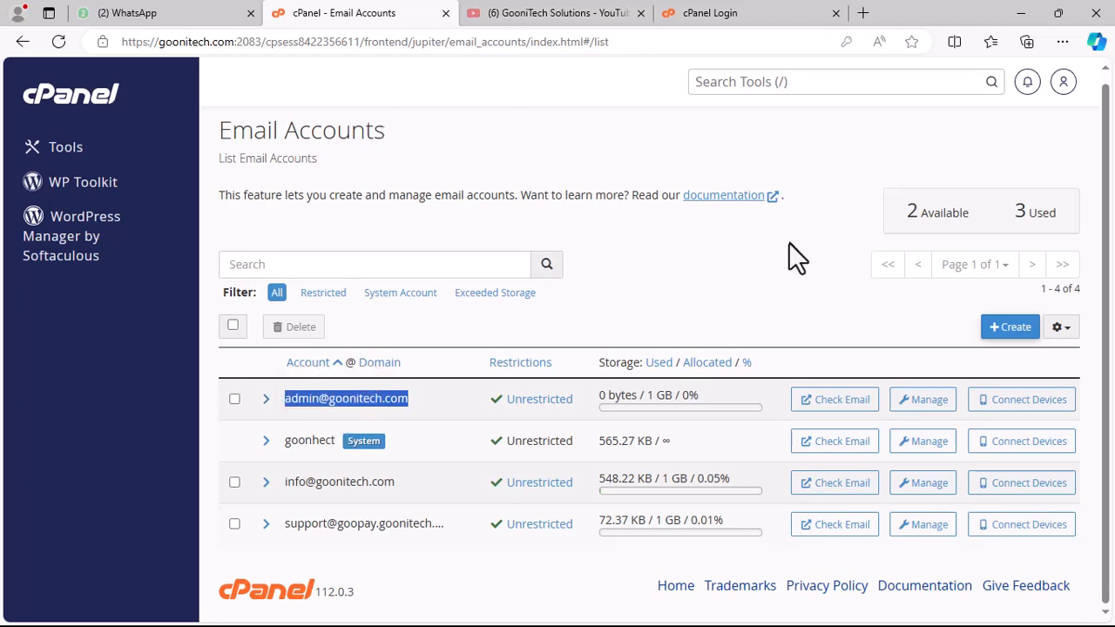
Close the YouTube page, open a fresh tab, and return to the cPanel login tab.
{"action": "left_click", "coordinate": [641, 14]}
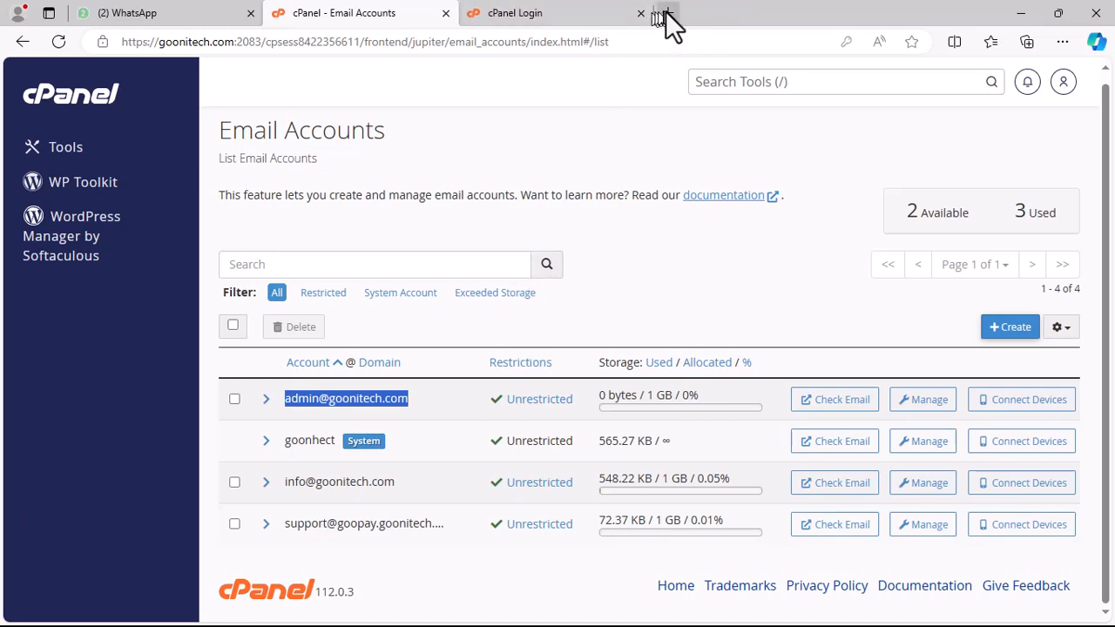
{"action": "left_click", "coordinate": [667, 13]}
{"action": "left_click", "coordinate": [553, 37]}
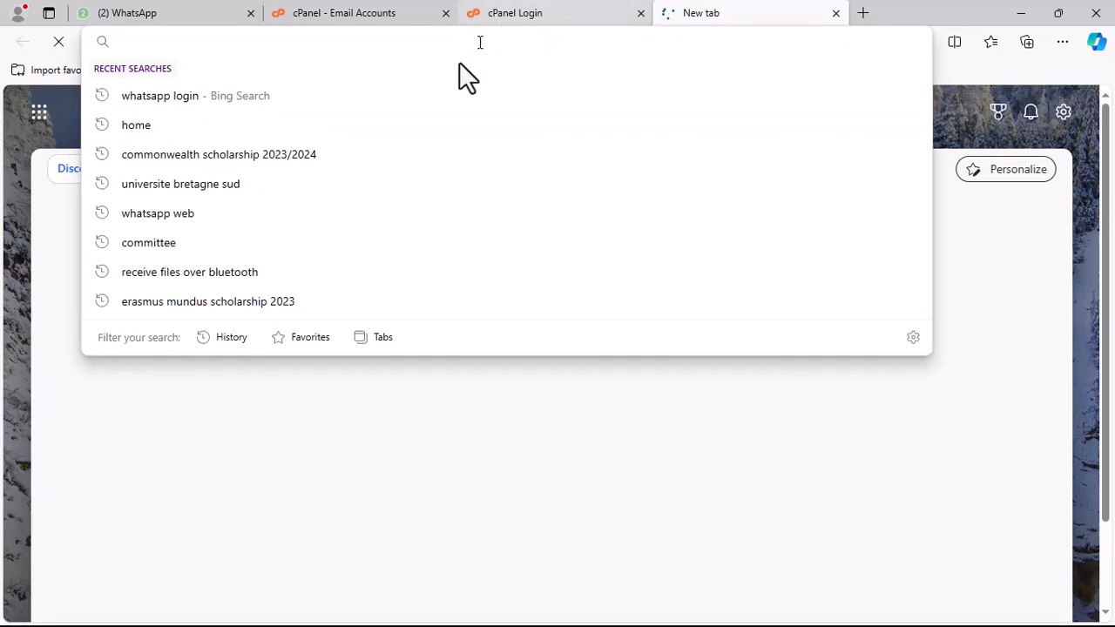
{"action": "left_click", "coordinate": [475, 16]}
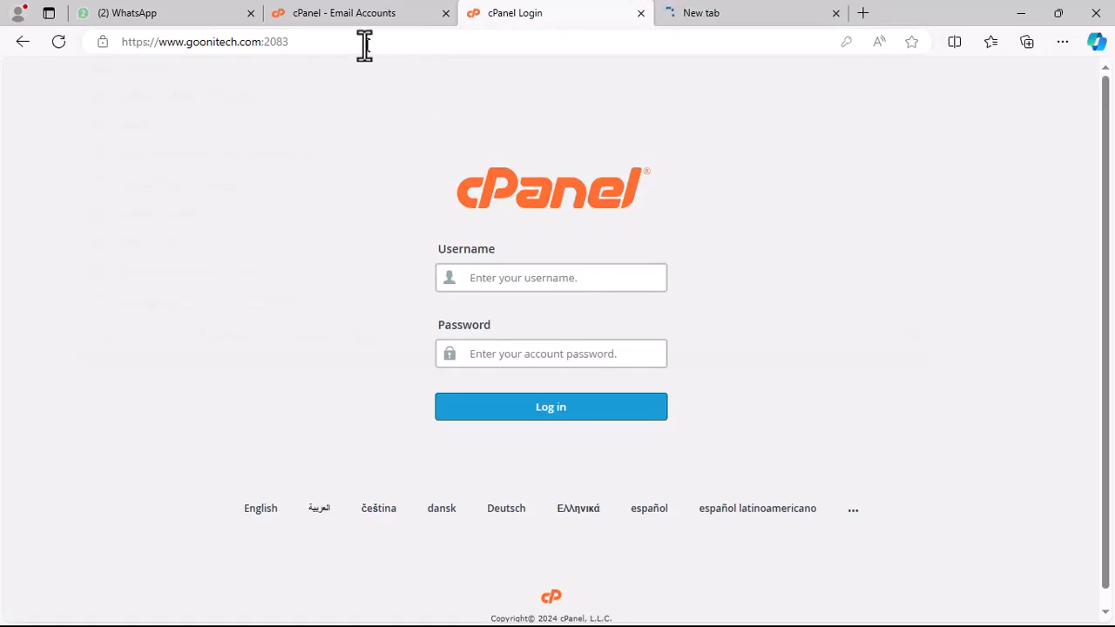
Clear the address bar, removing the pasted mailbox address and stray text.
{"action": "left_click", "coordinate": [364, 43]}
{"action": "key", "text": "ctrl+v"}
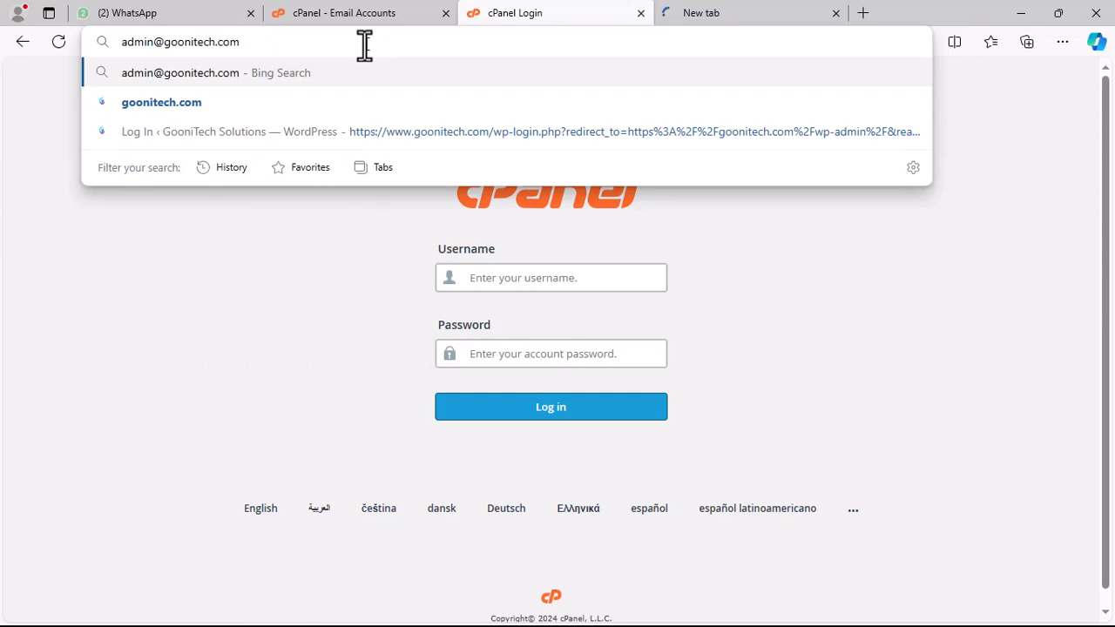
{"action": "key", "text": "BackSpace"}
{"action": "key", "text": "BackSpace"}
{"action": "key", "text": "BackSpace"}
{"action": "key", "text": "BackSpace"}
{"action": "key", "text": "BackSpace"}
{"action": "key", "text": "BackSpace"}
{"action": "key", "text": "BackSpace"}
{"action": "key", "text": "BackSpace"}
{"action": "key", "text": "BackSpace"}
{"action": "key", "text": "BackSpace"}
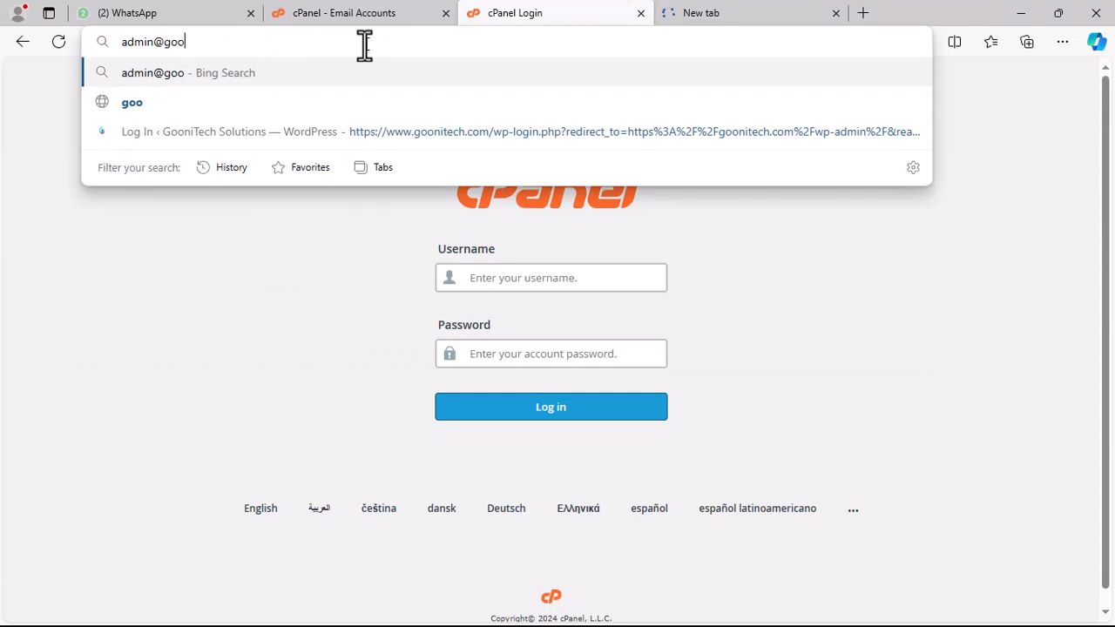
{"action": "key", "text": "BackSpace"}
{"action": "key", "text": "BackSpace"}
{"action": "key", "text": "BackSpace"}
{"action": "key", "text": "BackSpace"}
{"action": "key", "text": "BackSpace"}
{"action": "key", "text": "BackSpace"}
{"action": "key", "text": "BackSpace"}
{"action": "key", "text": "BackSpace"}
{"action": "key", "text": "BackSpace"}
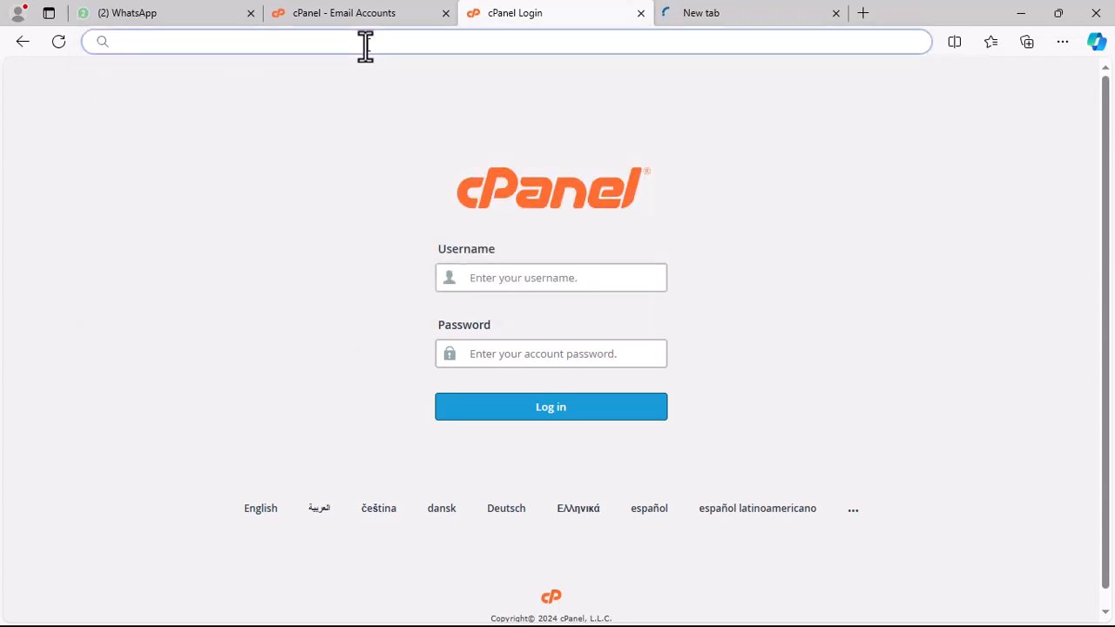
{"action": "type", "text": "l"}
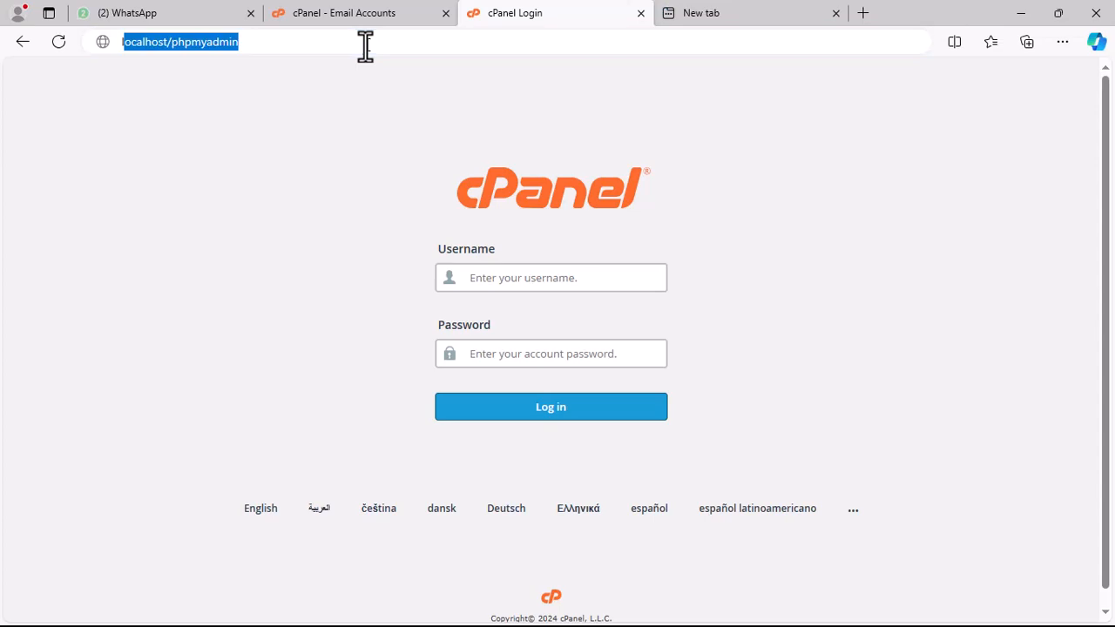
{"action": "key", "text": "BackSpace"}
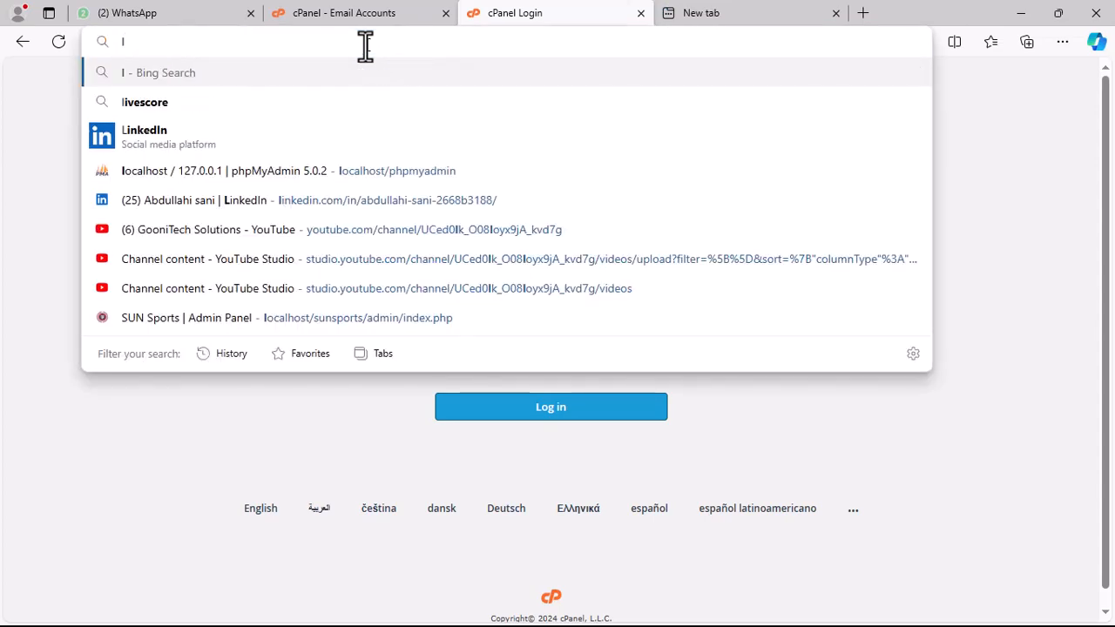
{"action": "key", "text": "BackSpace"}
{"action": "type", "text": "www."}
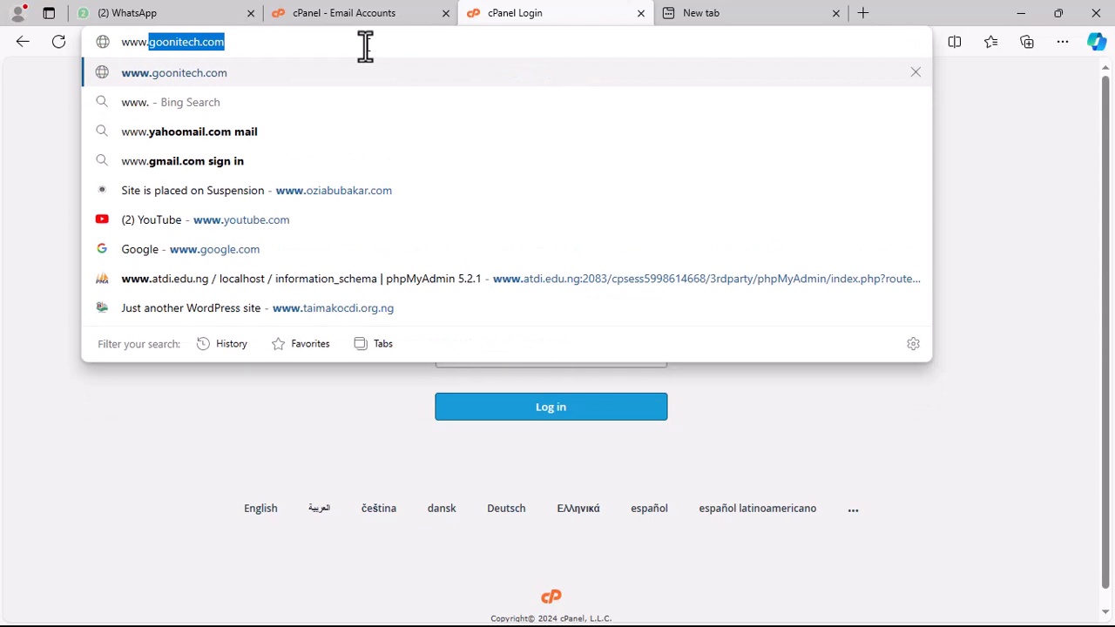
{"action": "key", "text": "Right"}
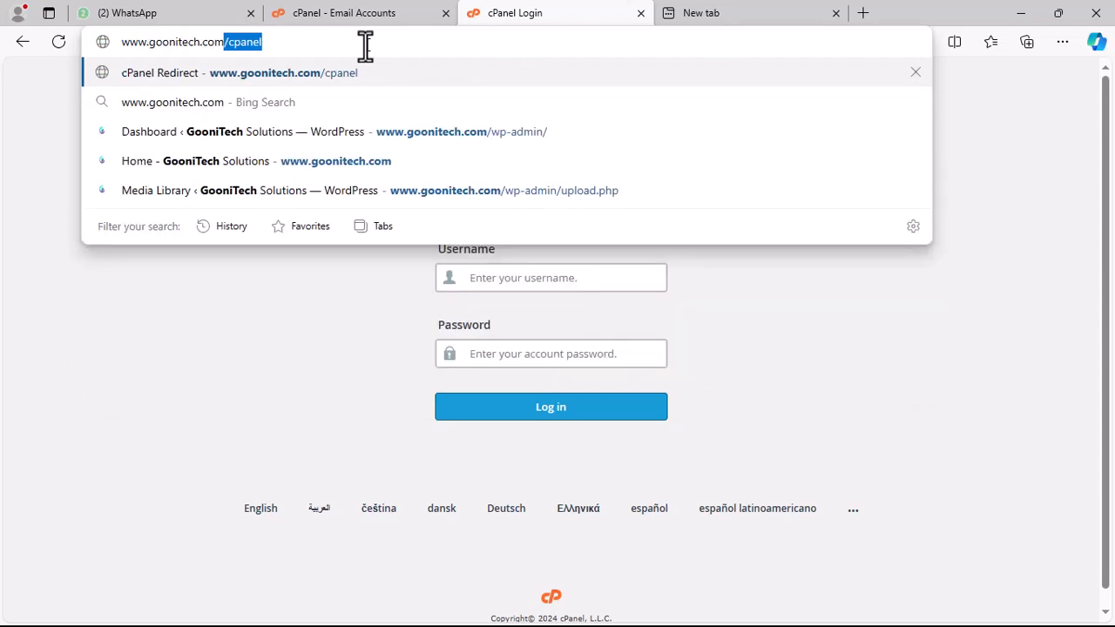
{"action": "key", "text": "Right"}
{"action": "key", "text": "BackSpace"}
{"action": "key", "text": "BackSpace"}
{"action": "key", "text": "BackSpace"}
{"action": "key", "text": "BackSpace"}
{"action": "key", "text": "BackSpace"}
{"action": "key", "text": "BackSpace"}
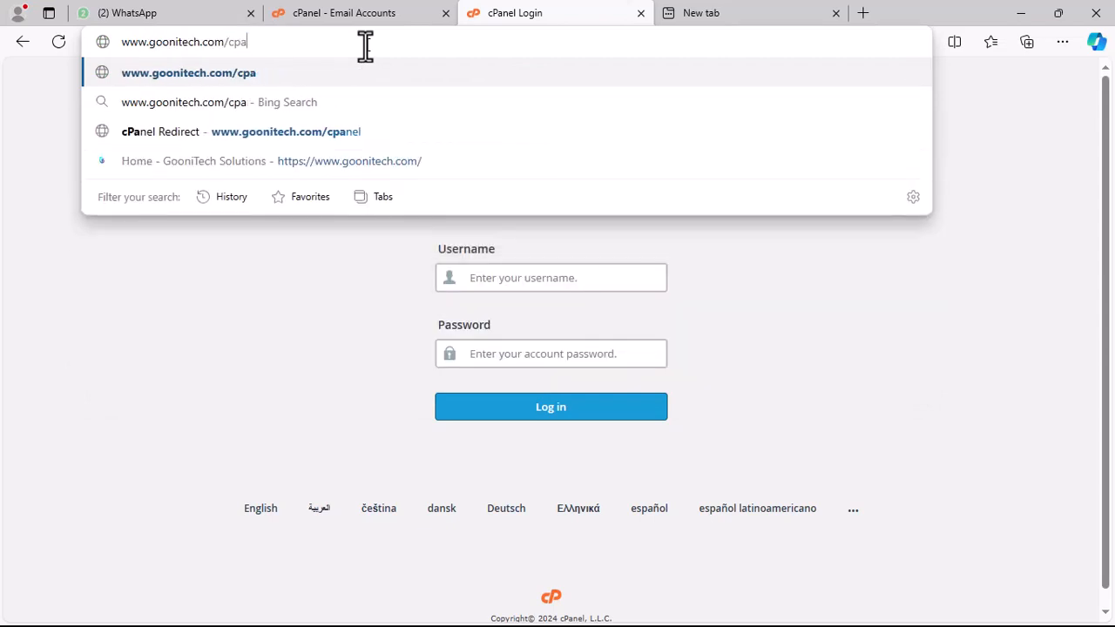
{"action": "type", "text": "w"}
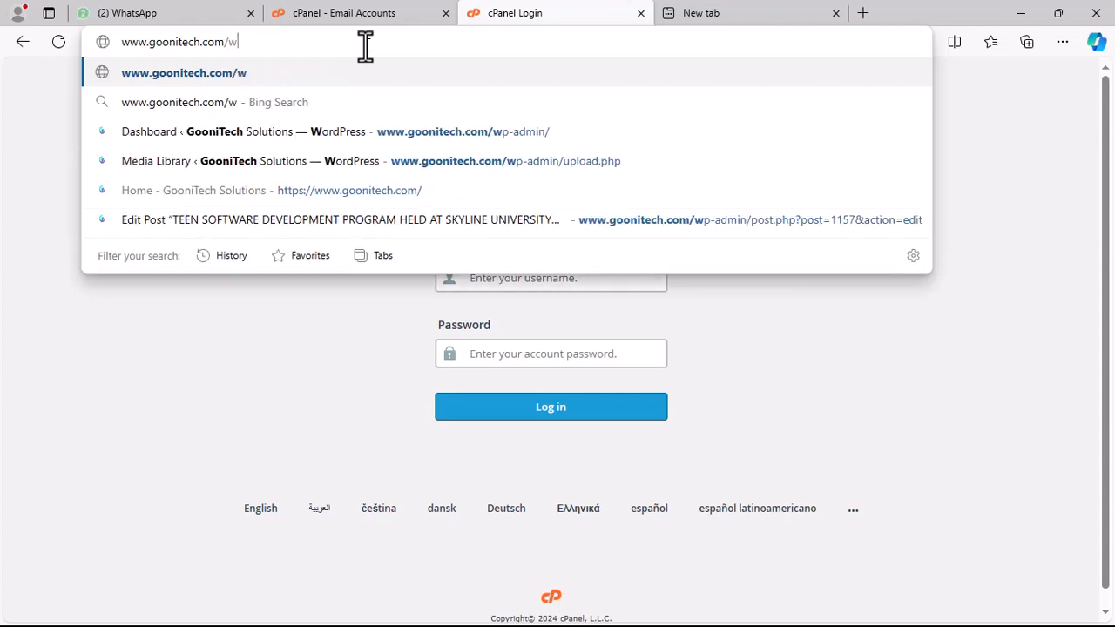
{"action": "type", "text": "ebmail"}
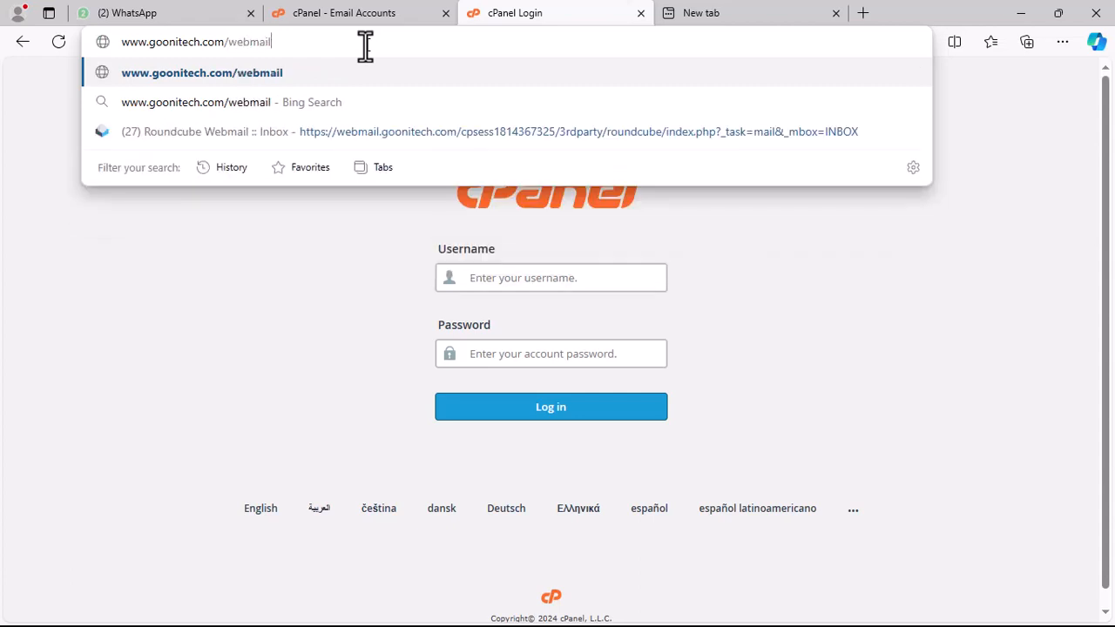
{"action": "key", "text": "Return"}
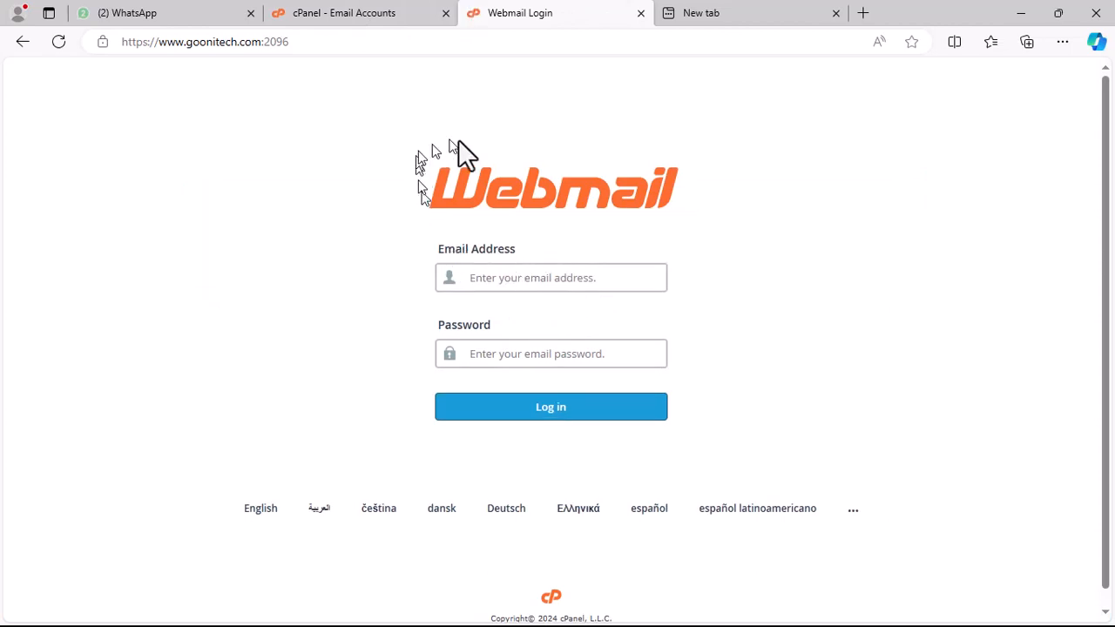
Log in to Webmail with the pasted admin mailbox address and its password.
{"action": "left_click", "coordinate": [520, 280]}
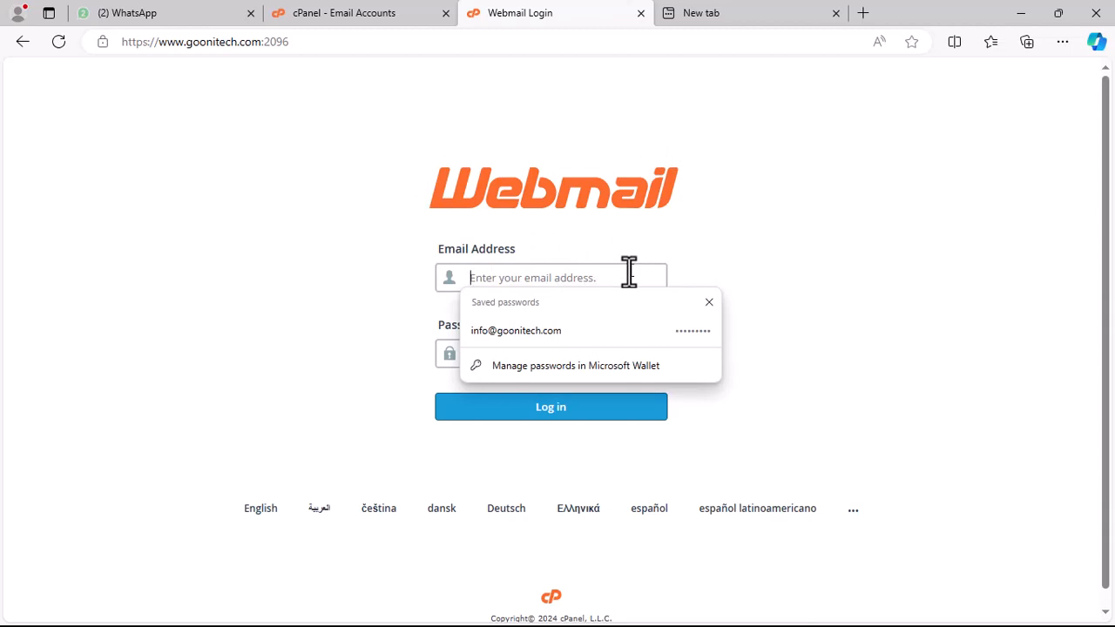
{"action": "key", "text": "ctrl+v"}
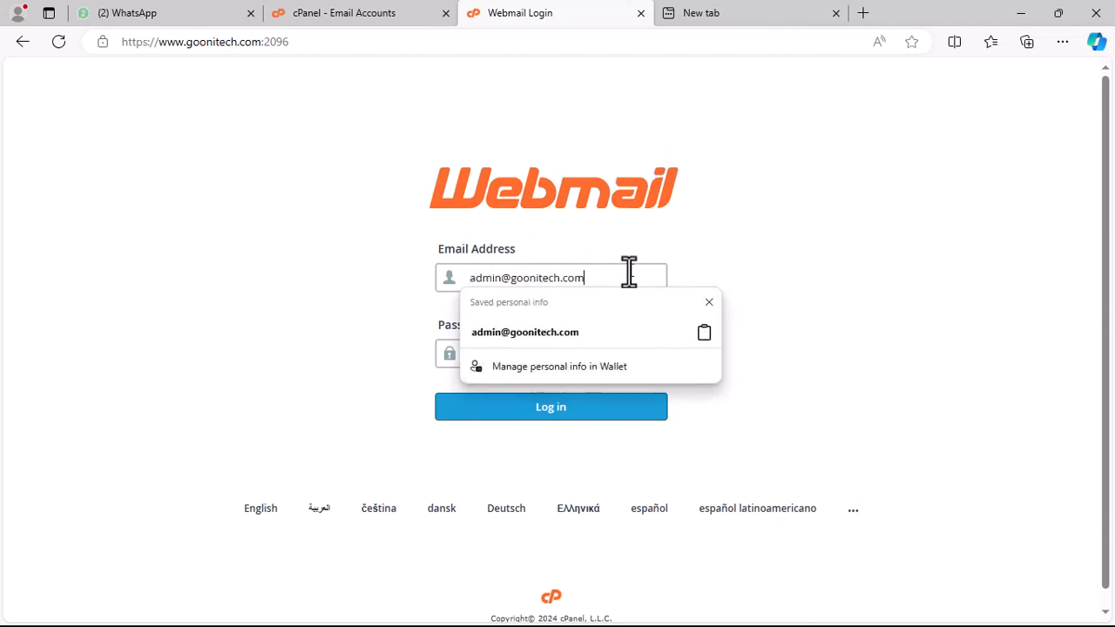
{"action": "left_click", "coordinate": [710, 302]}
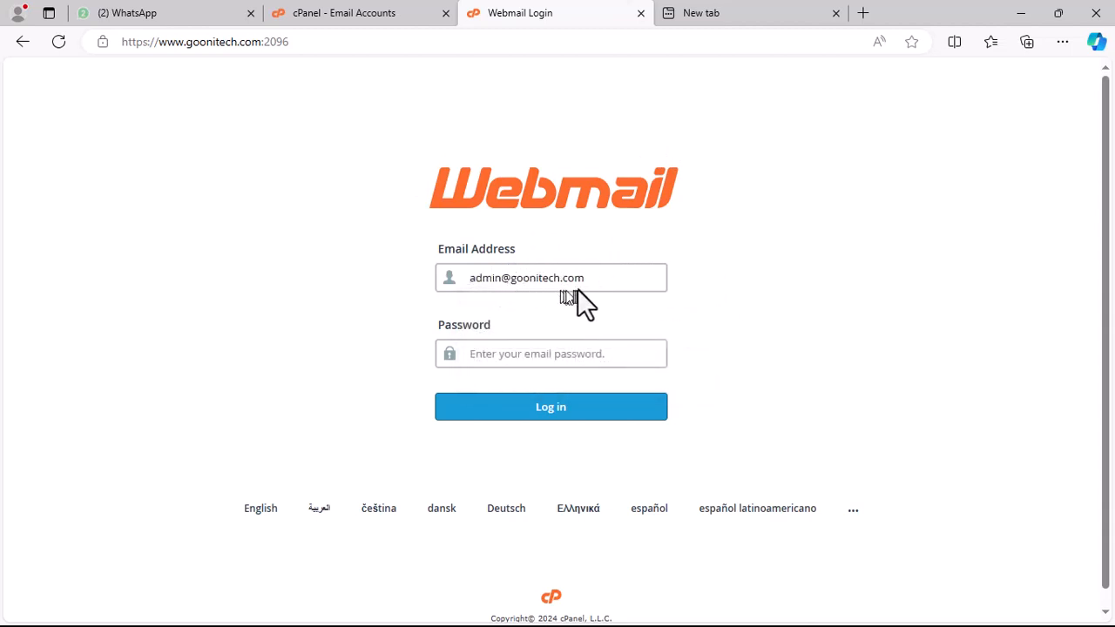
{"action": "left_click", "coordinate": [519, 355]}
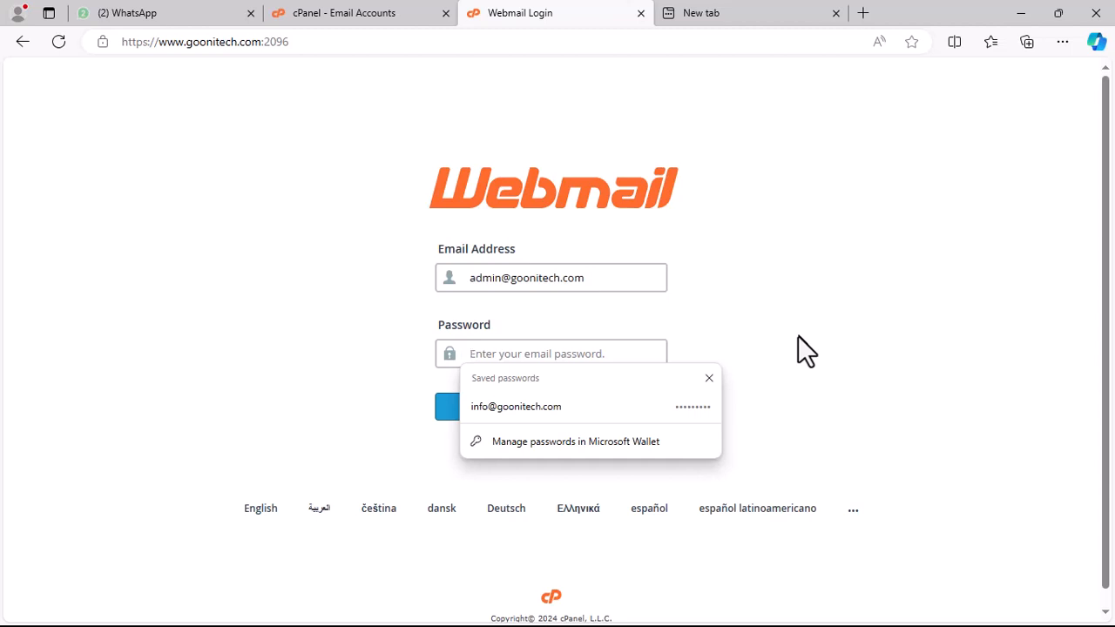
{"action": "type", "text": "*"}
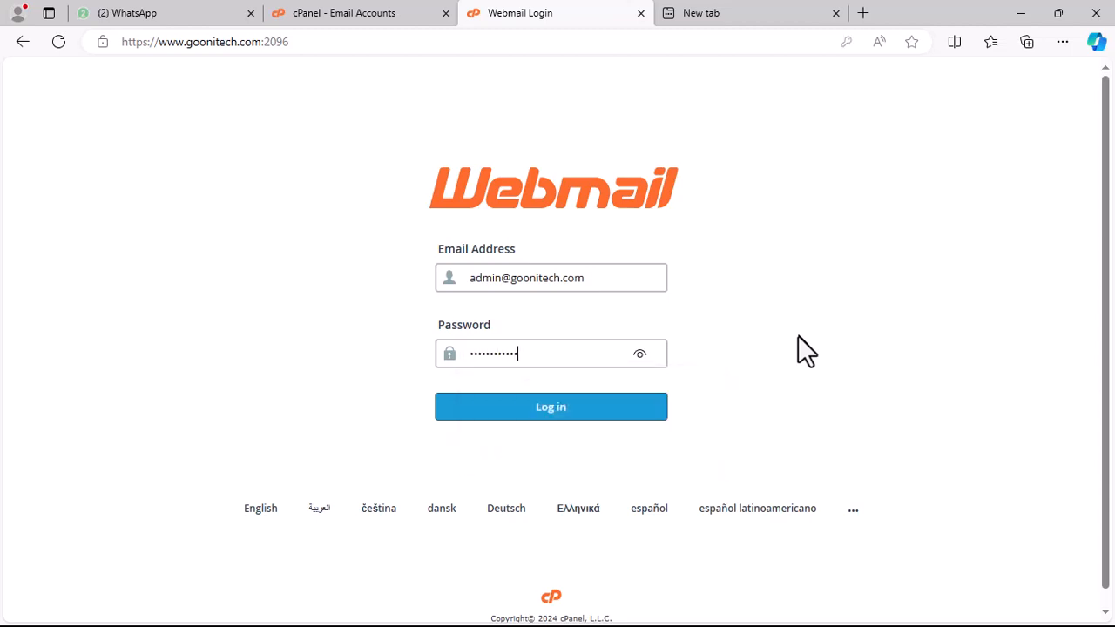
{"action": "left_click", "coordinate": [605, 412]}
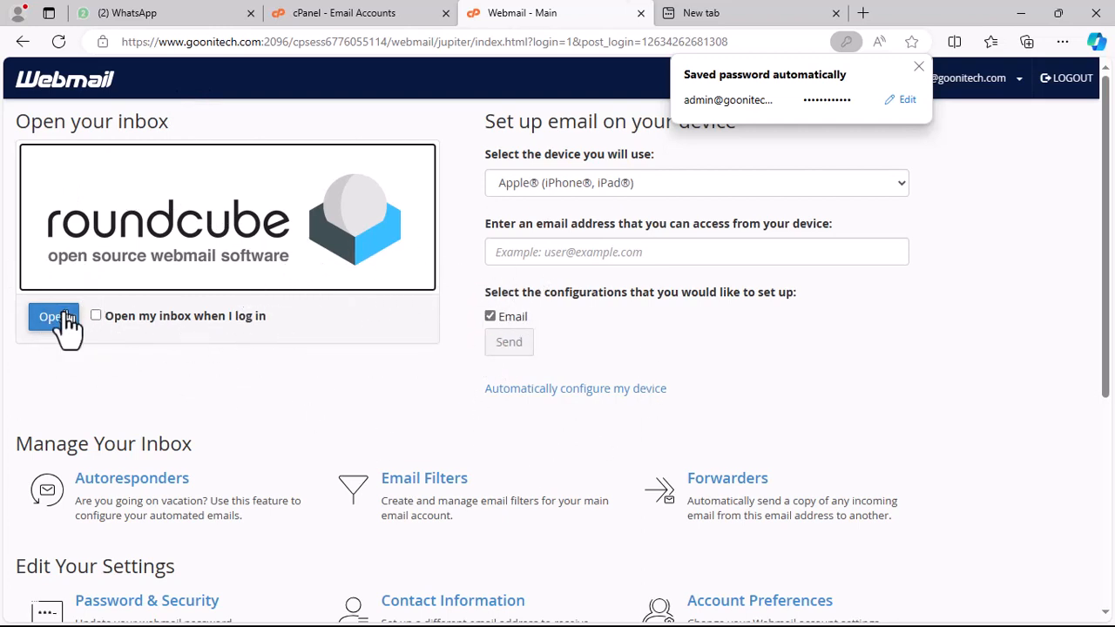
Enable opening the inbox at login, open Roundcube, start a new message, then return to cPanel.
{"action": "left_click", "coordinate": [96, 317]}
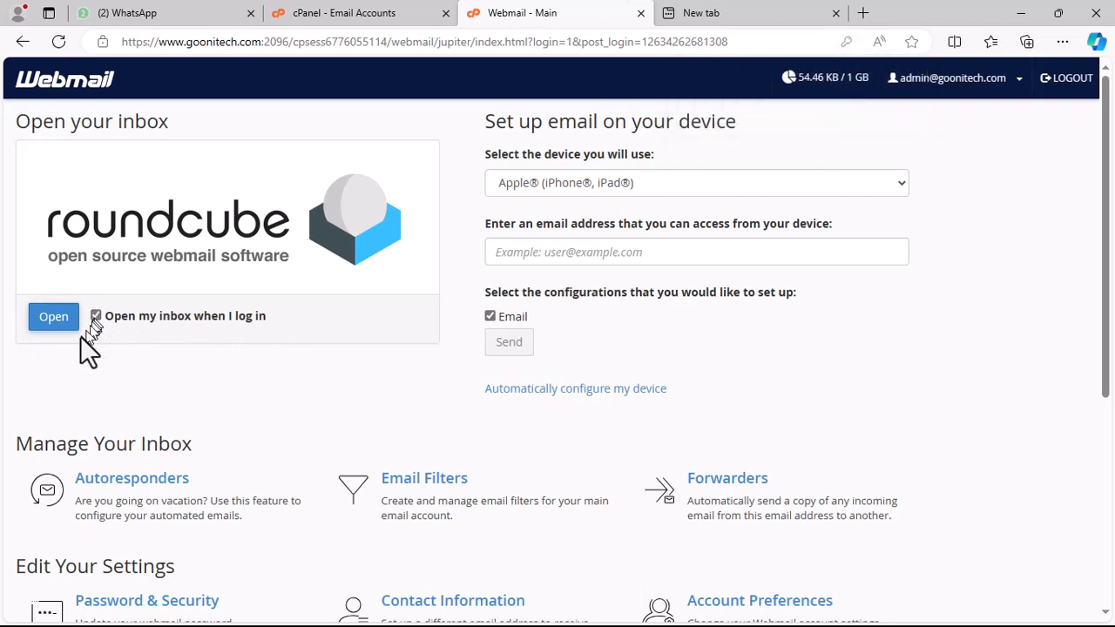
{"action": "left_click", "coordinate": [50, 329]}
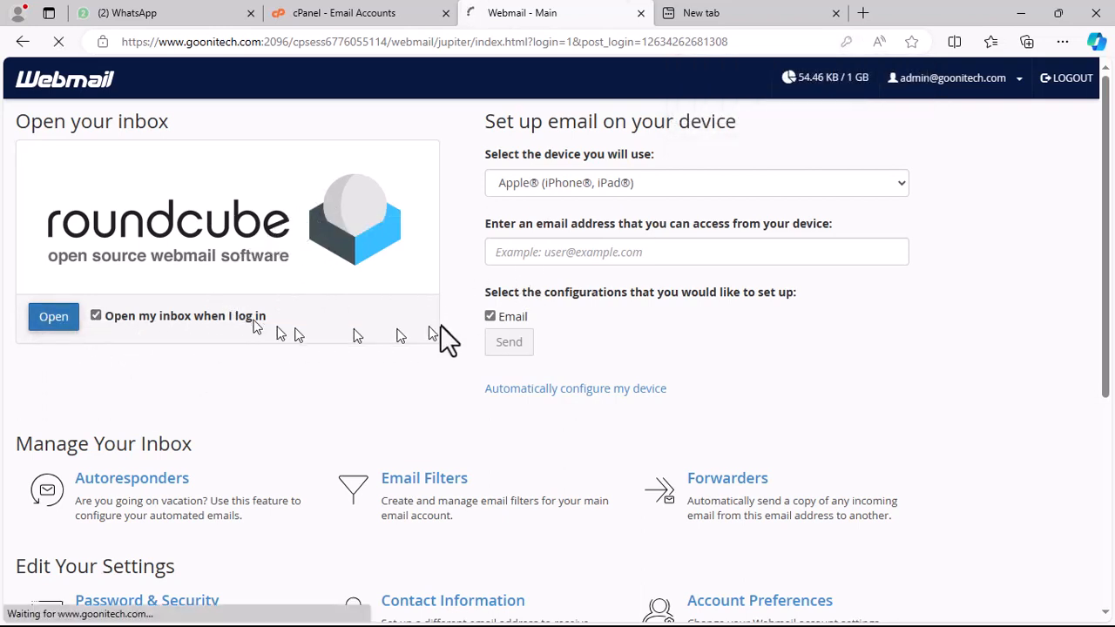
{"action": "left_click", "coordinate": [488, 316]}
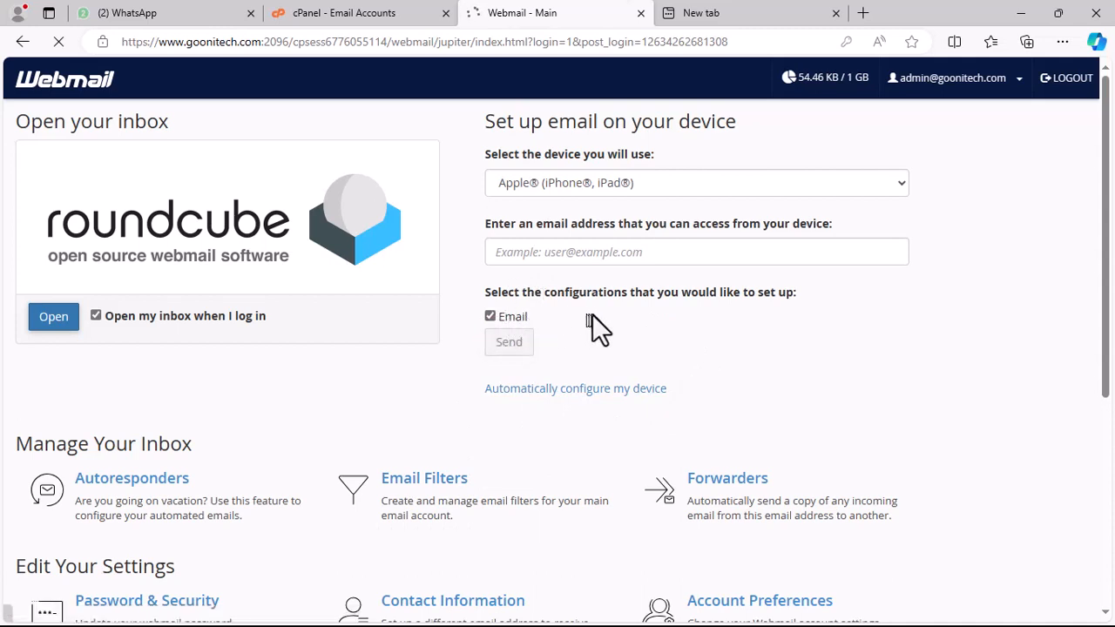
{"action": "left_click", "coordinate": [382, 193]}
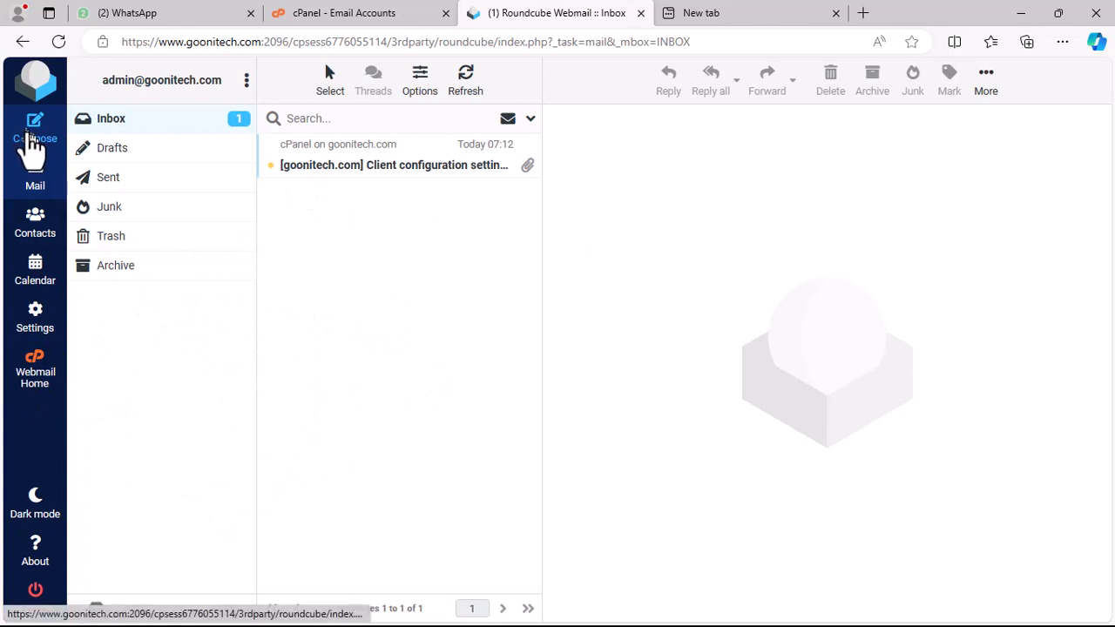
{"action": "left_click", "coordinate": [35, 165]}
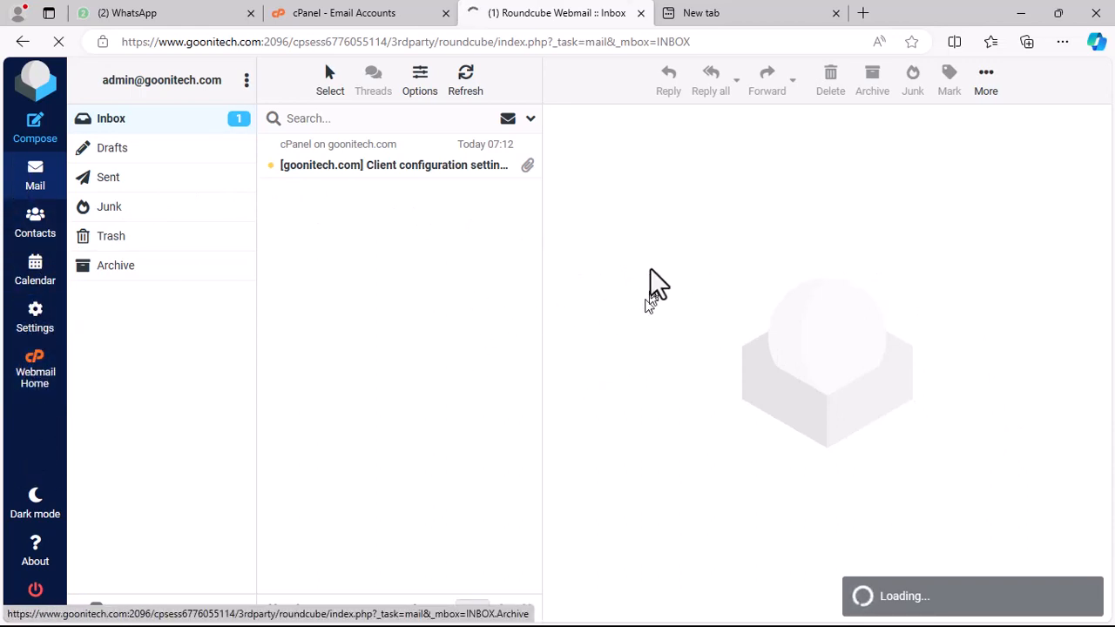
{"action": "left_click", "coordinate": [361, 18]}
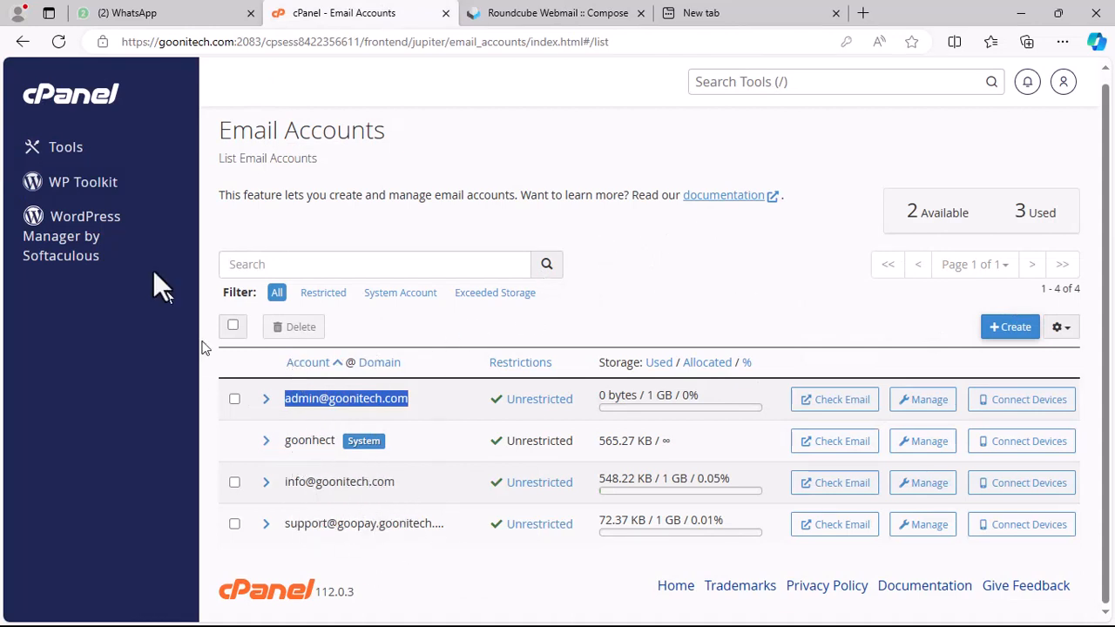
Go to the Tools page and open File Manager from the Files section.
{"action": "left_click", "coordinate": [65, 148]}
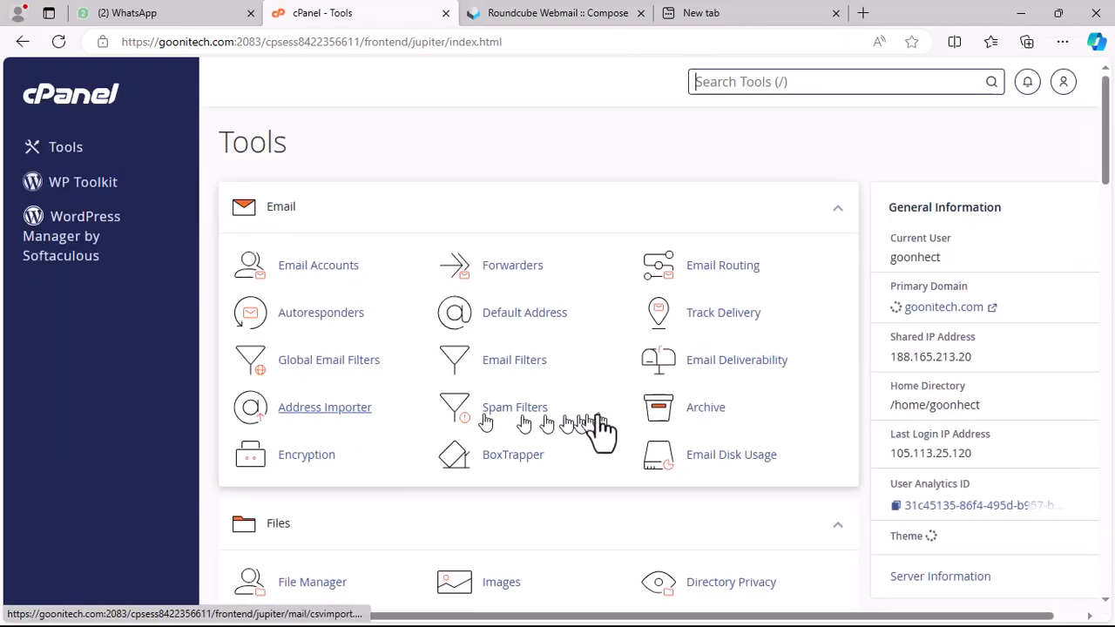
{"action": "middle_click", "coordinate": [642, 428]}
{"action": "scroll", "coordinate": [646, 435], "scroll_direction": "down", "scroll_amount": 2}
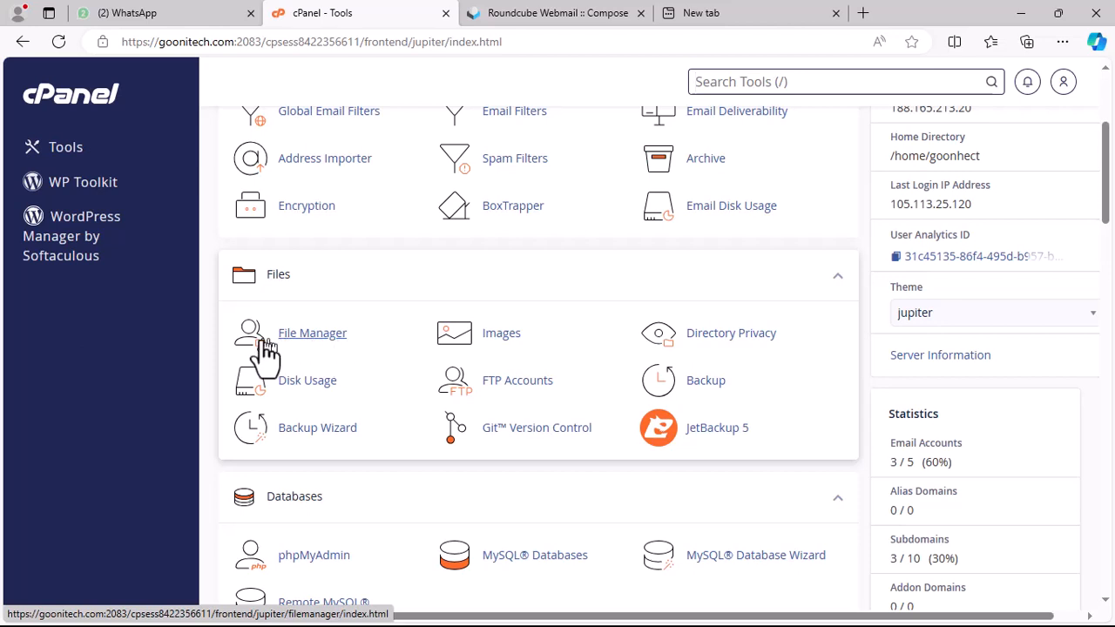
{"action": "left_click", "coordinate": [296, 335]}
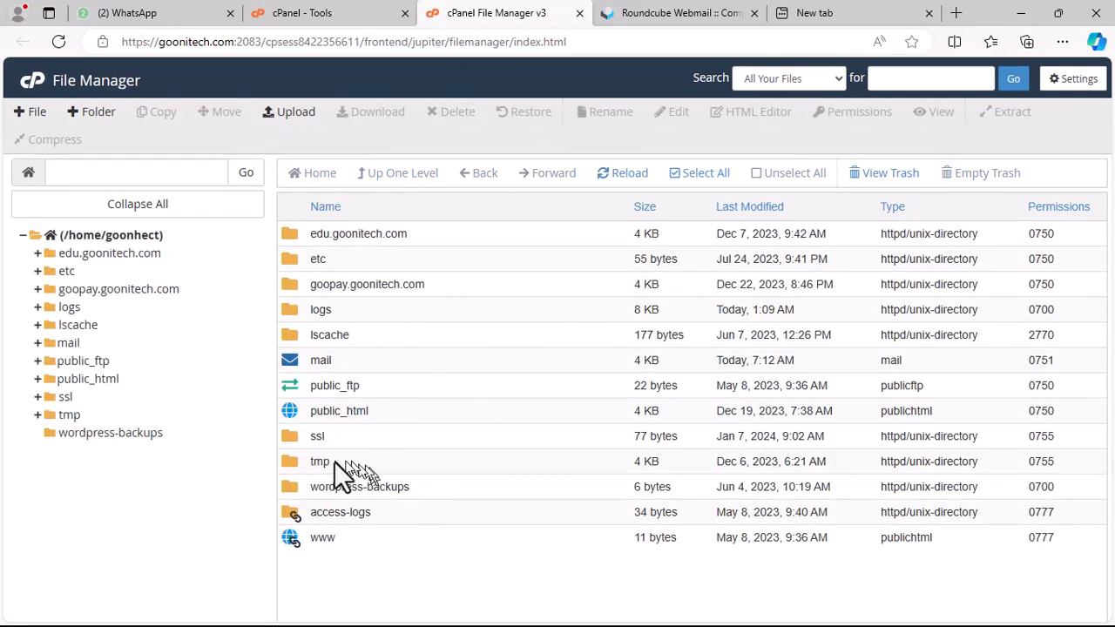
Open the public_html folder and launch its File Upload page.
{"action": "left_click", "coordinate": [299, 413]}
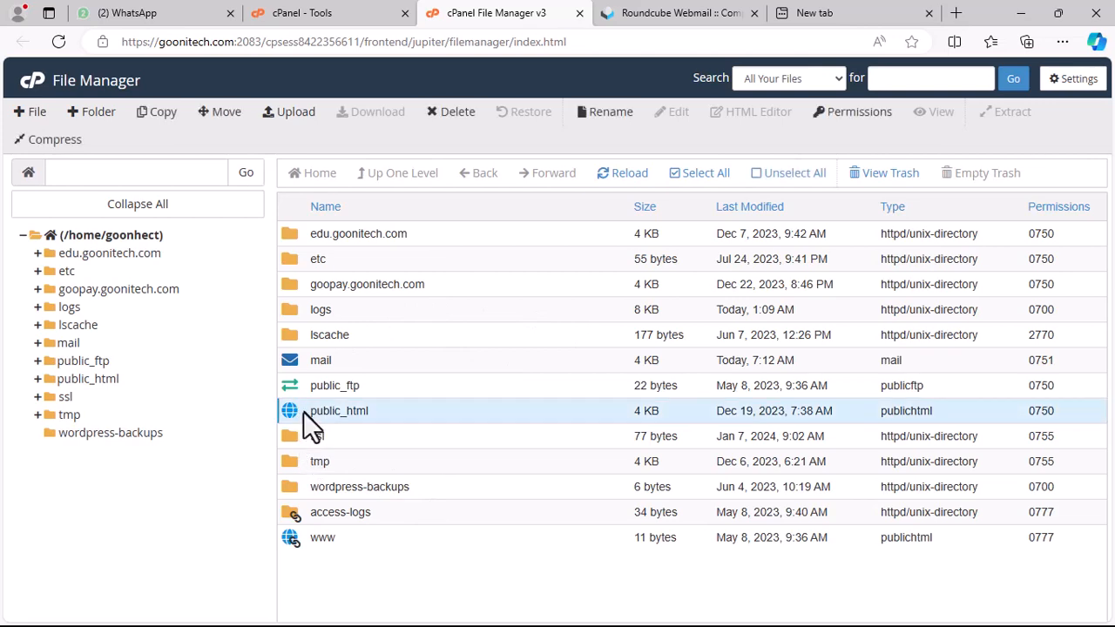
{"action": "double_click", "coordinate": [303, 411]}
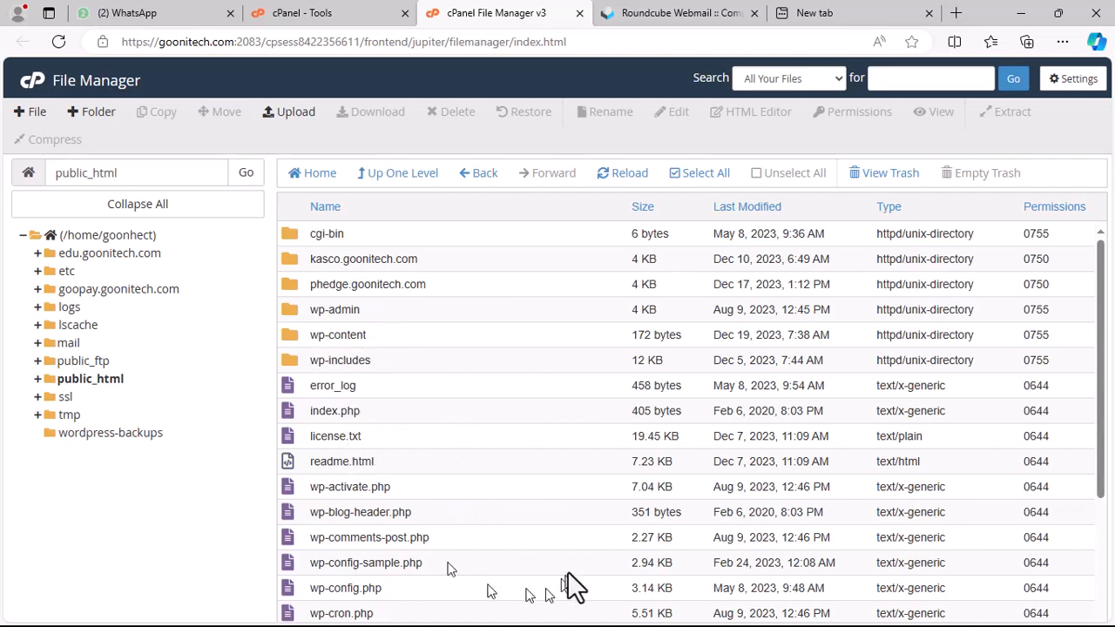
{"action": "scroll", "coordinate": [693, 515], "scroll_direction": "down", "scroll_amount": 2}
{"action": "scroll", "coordinate": [287, 388], "scroll_direction": "up", "scroll_amount": 2}
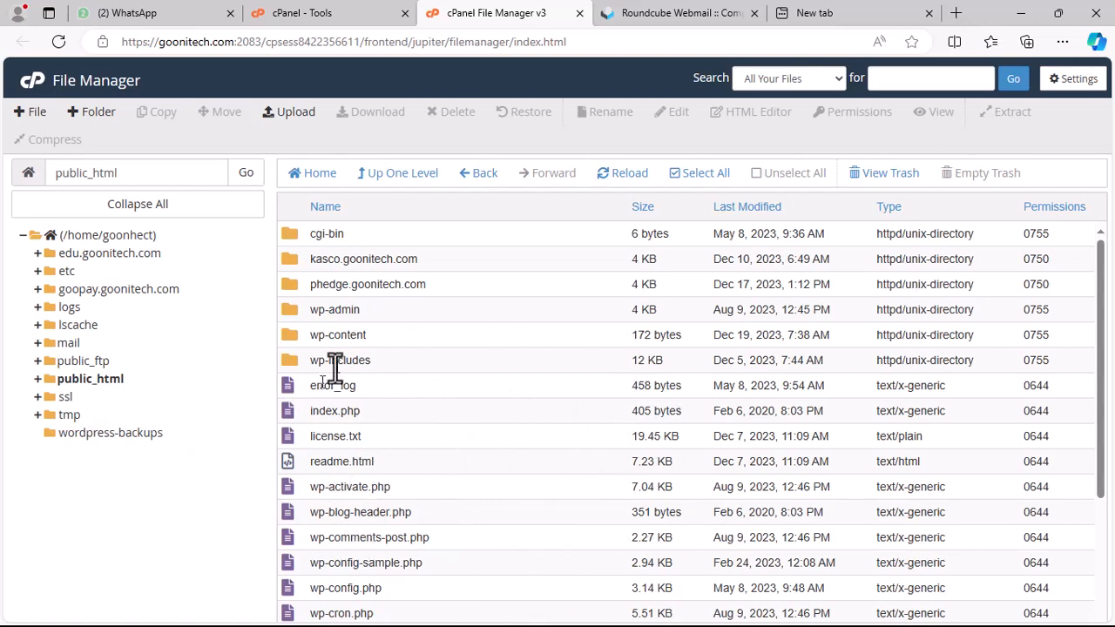
{"action": "scroll", "coordinate": [418, 458], "scroll_direction": "down", "scroll_amount": 2}
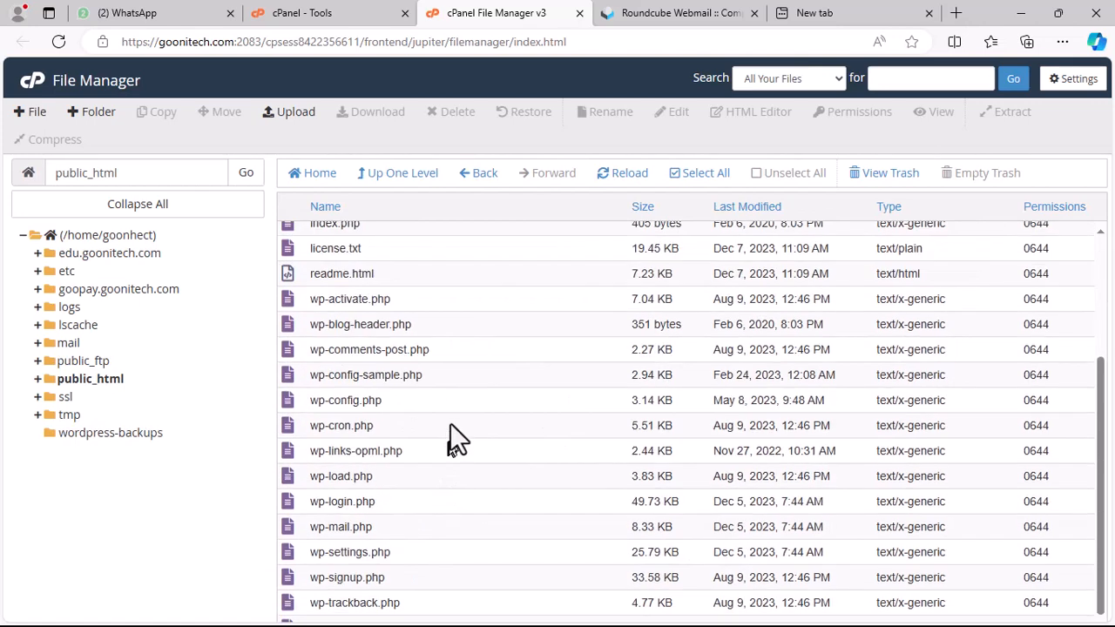
{"action": "scroll", "coordinate": [453, 401], "scroll_direction": "up", "scroll_amount": 2}
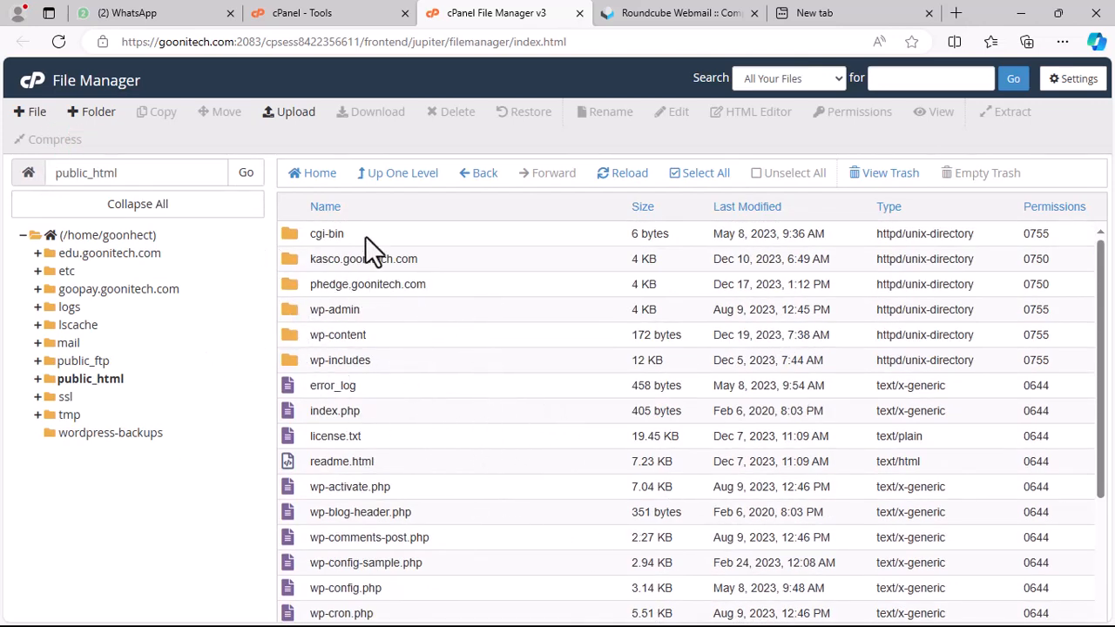
{"action": "left_click", "coordinate": [291, 114]}
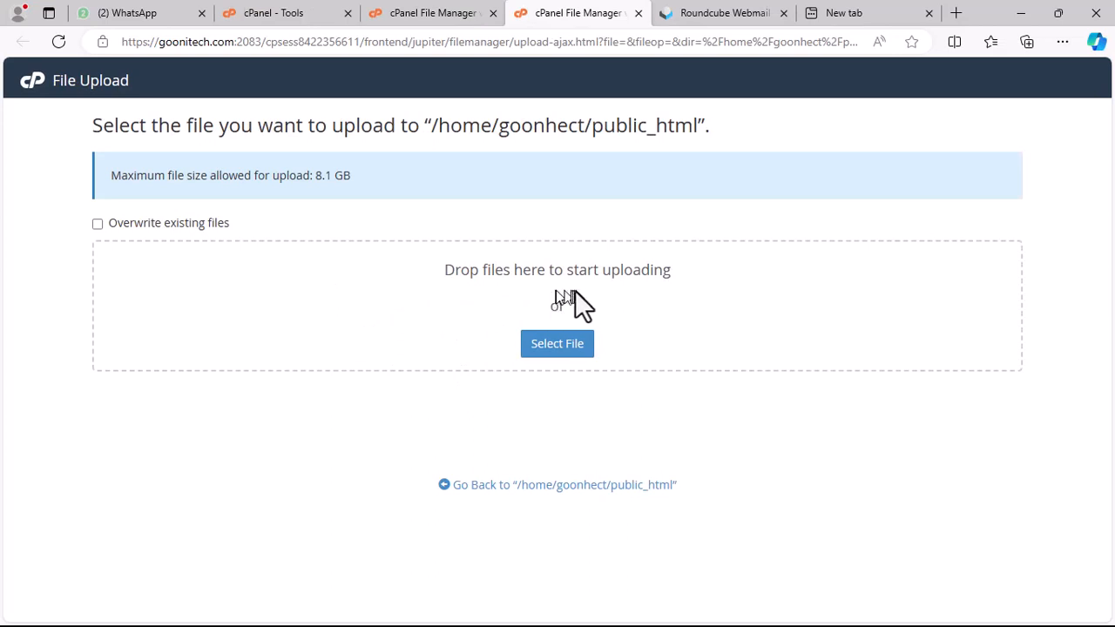
Start uploading online.zip to public_html, cancel it at 25%, and go back to the listing.
{"action": "left_click", "coordinate": [551, 345]}
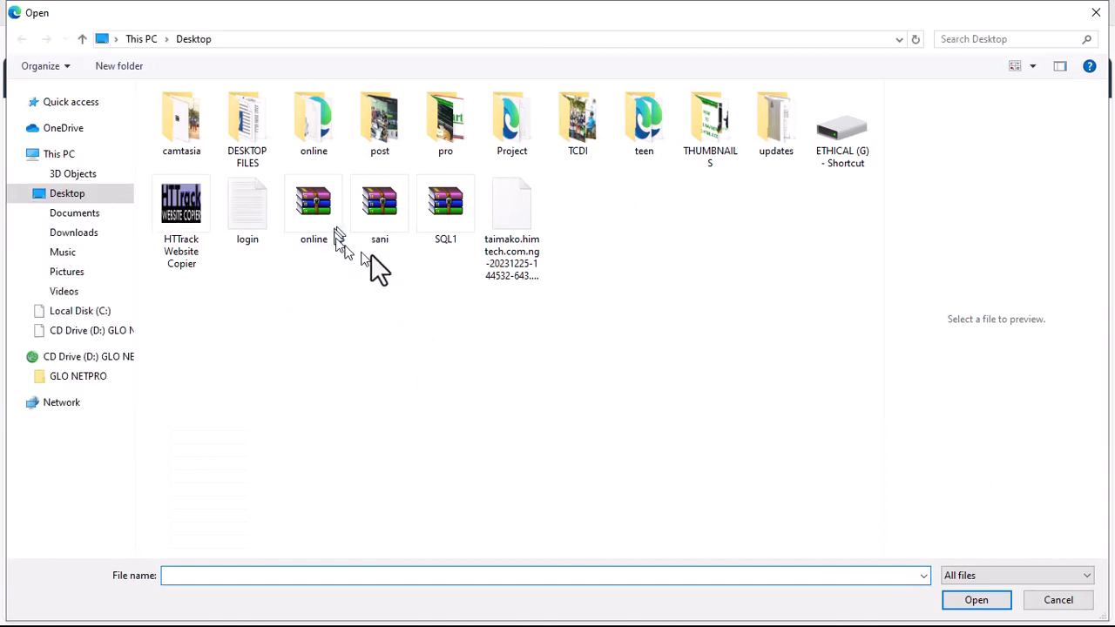
{"action": "left_click", "coordinate": [315, 200]}
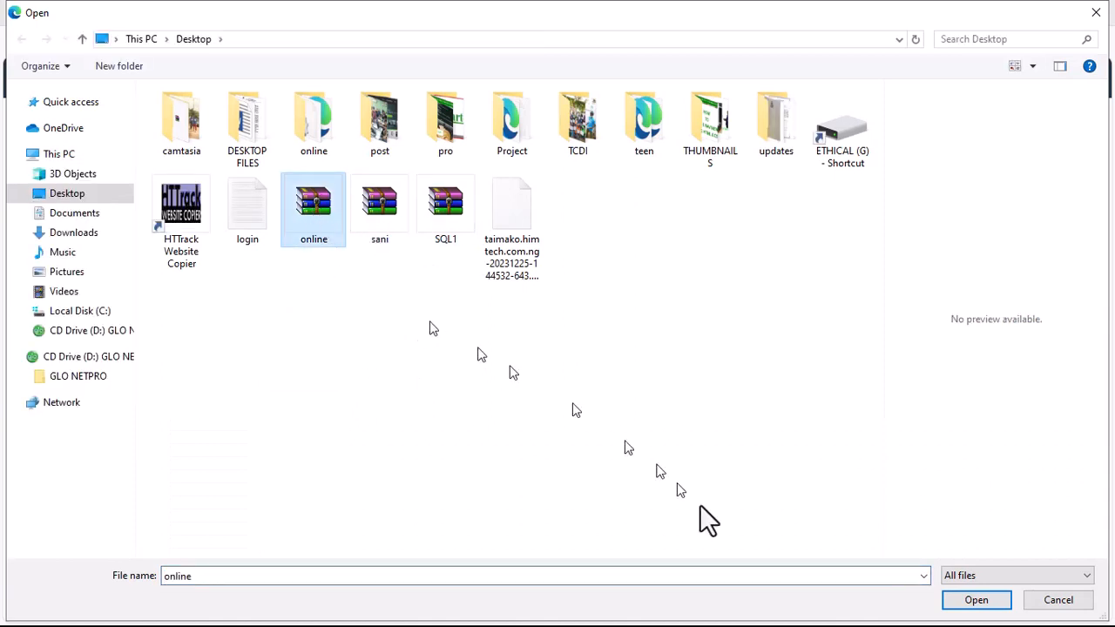
{"action": "left_click", "coordinate": [976, 600]}
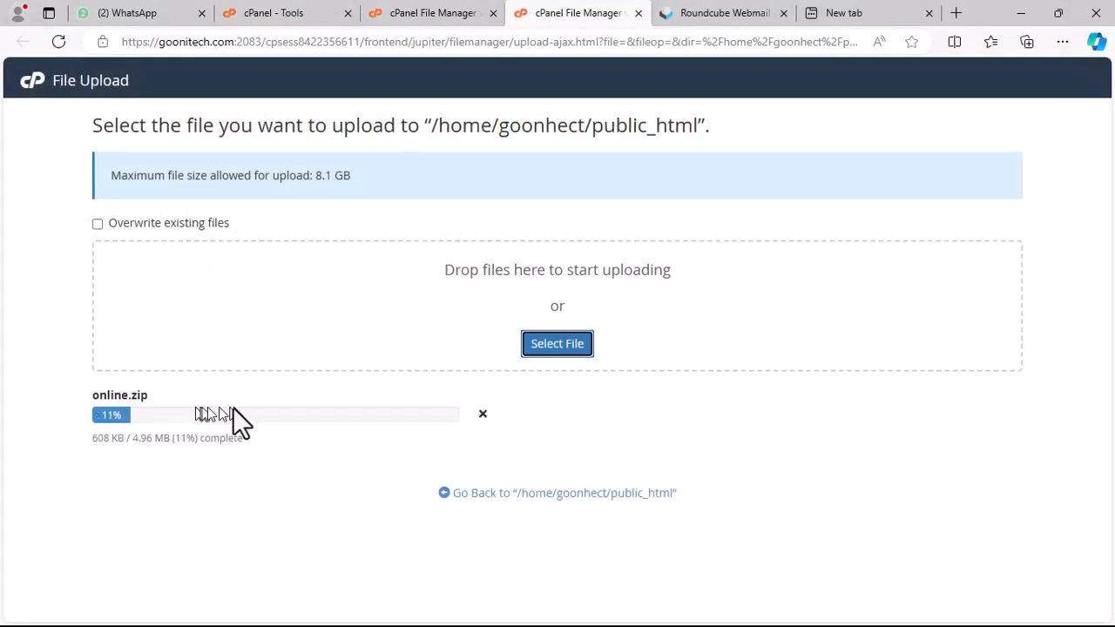
{"action": "left_click", "coordinate": [482, 415]}
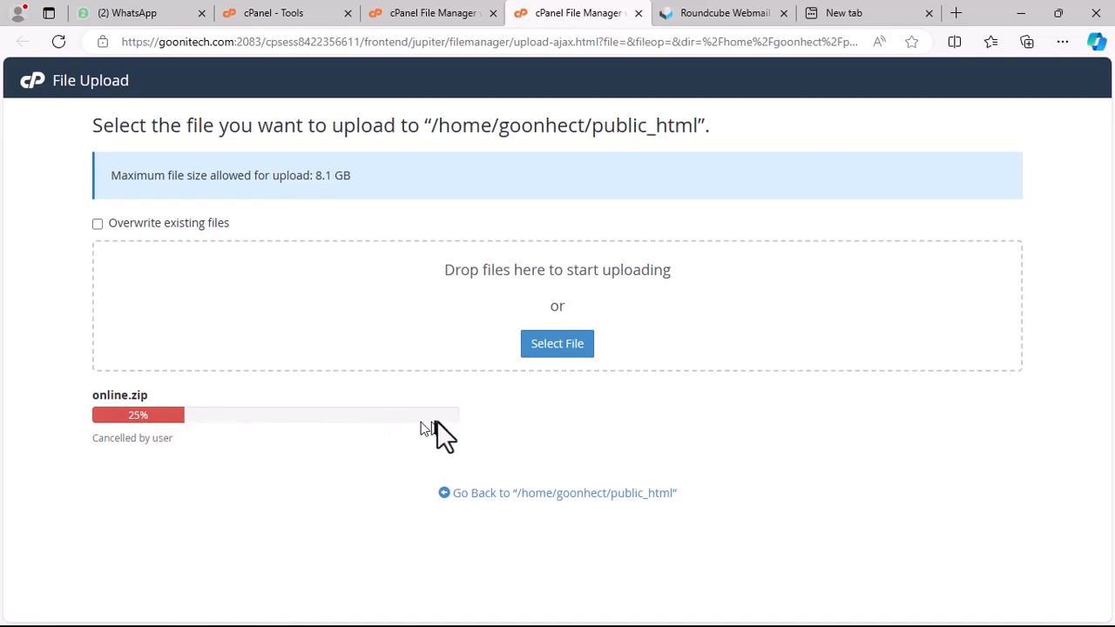
{"action": "left_click", "coordinate": [457, 495]}
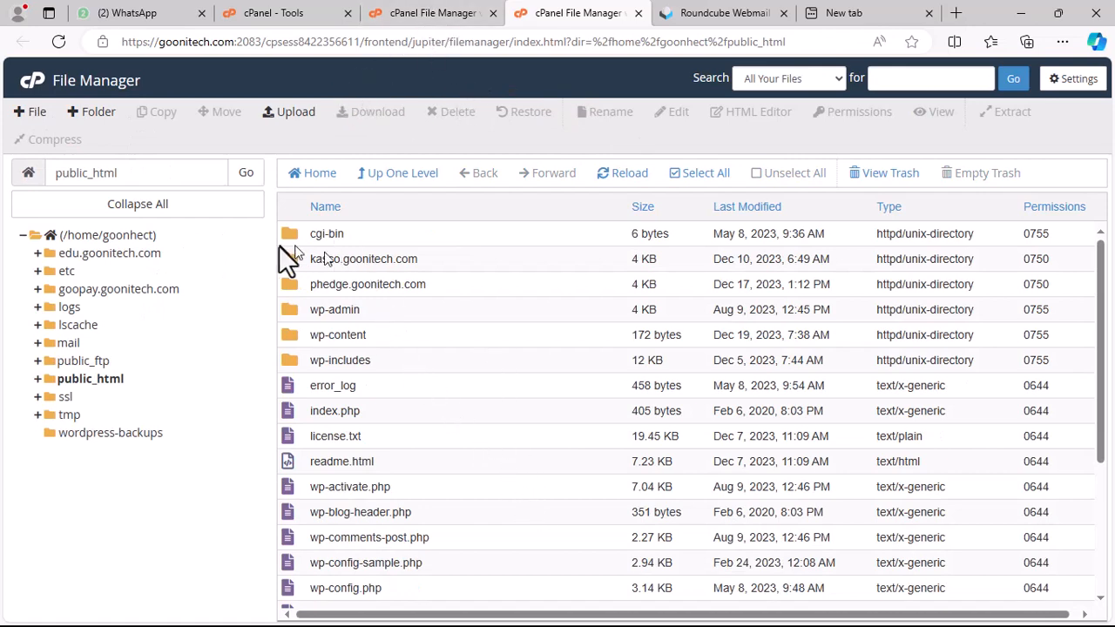
From the cPanel Tools tab, open MySQL Databases in the Databases section.
{"action": "left_click", "coordinate": [284, 15]}
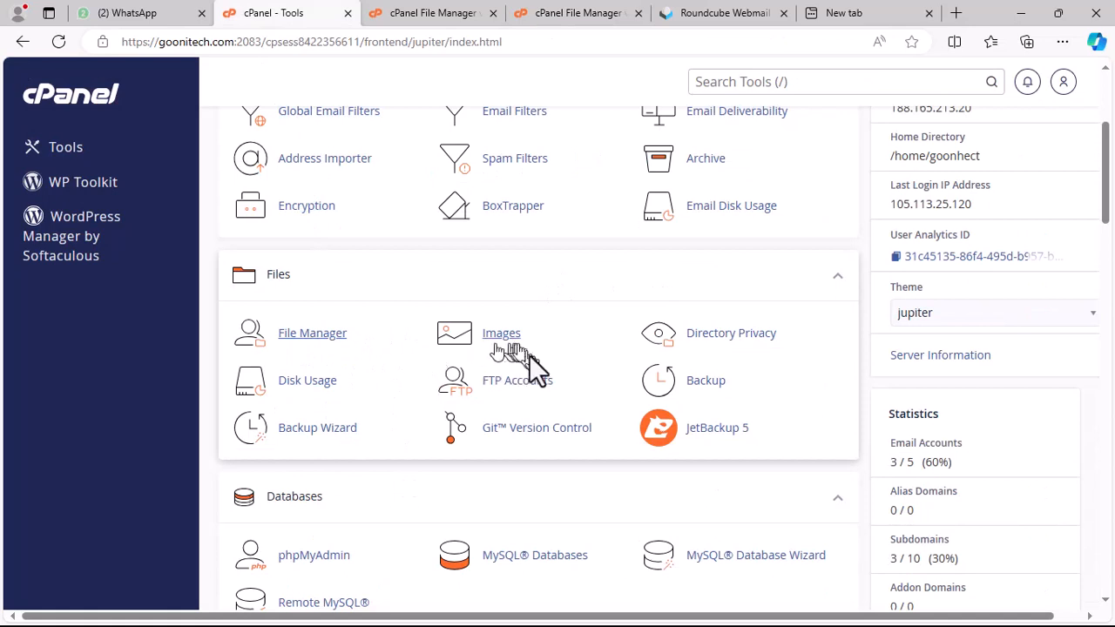
{"action": "scroll", "coordinate": [540, 383], "scroll_direction": "down", "scroll_amount": 1}
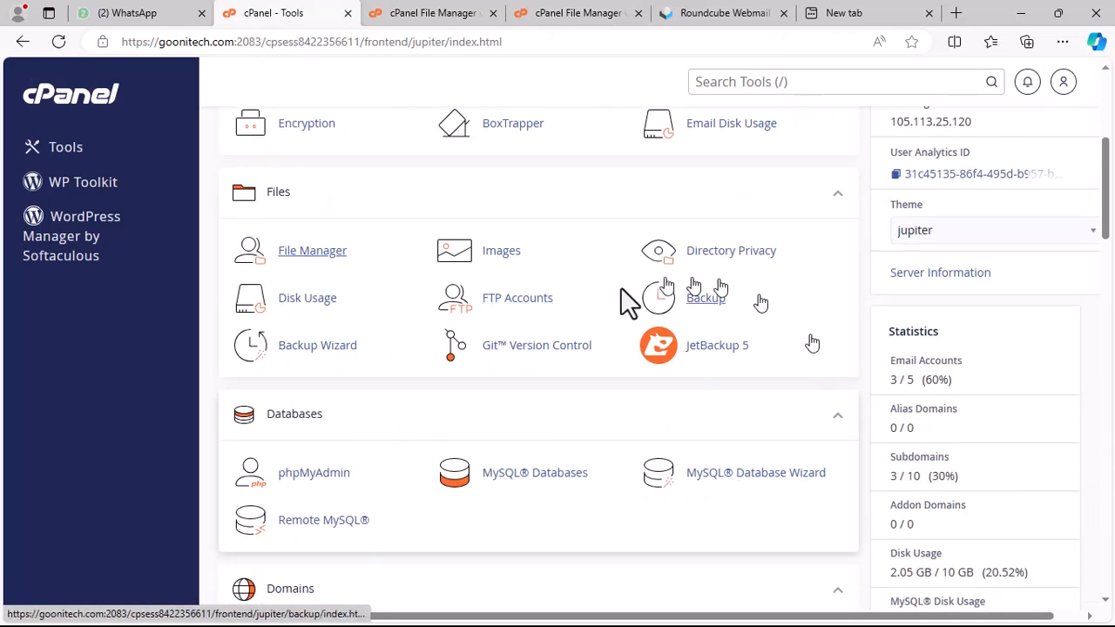
{"action": "scroll", "coordinate": [562, 396], "scroll_direction": "down", "scroll_amount": 1}
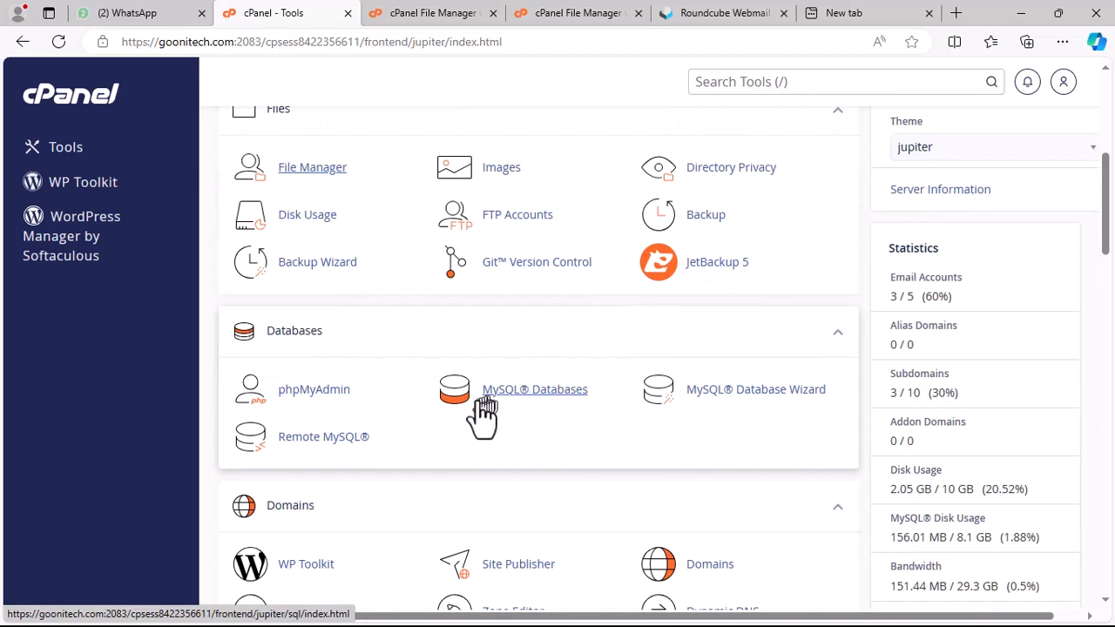
{"action": "left_click", "coordinate": [560, 397]}
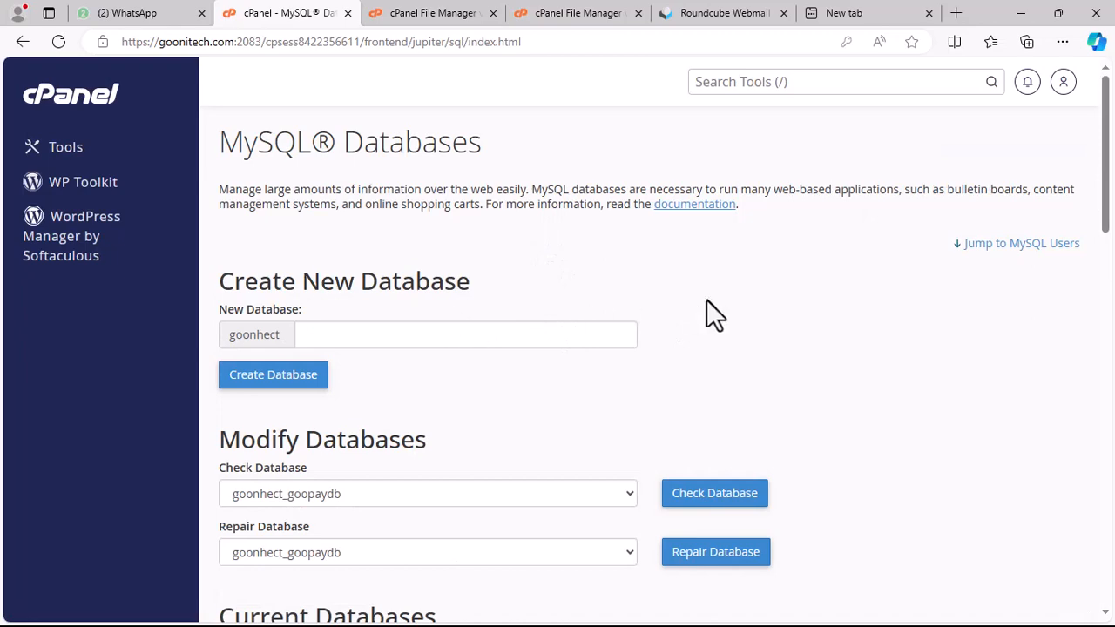
{"action": "scroll", "coordinate": [577, 304], "scroll_direction": "down", "scroll_amount": 3}
{"action": "scroll", "coordinate": [741, 305], "scroll_direction": "up", "scroll_amount": 3}
{"action": "scroll", "coordinate": [783, 423], "scroll_direction": "down", "scroll_amount": 2}
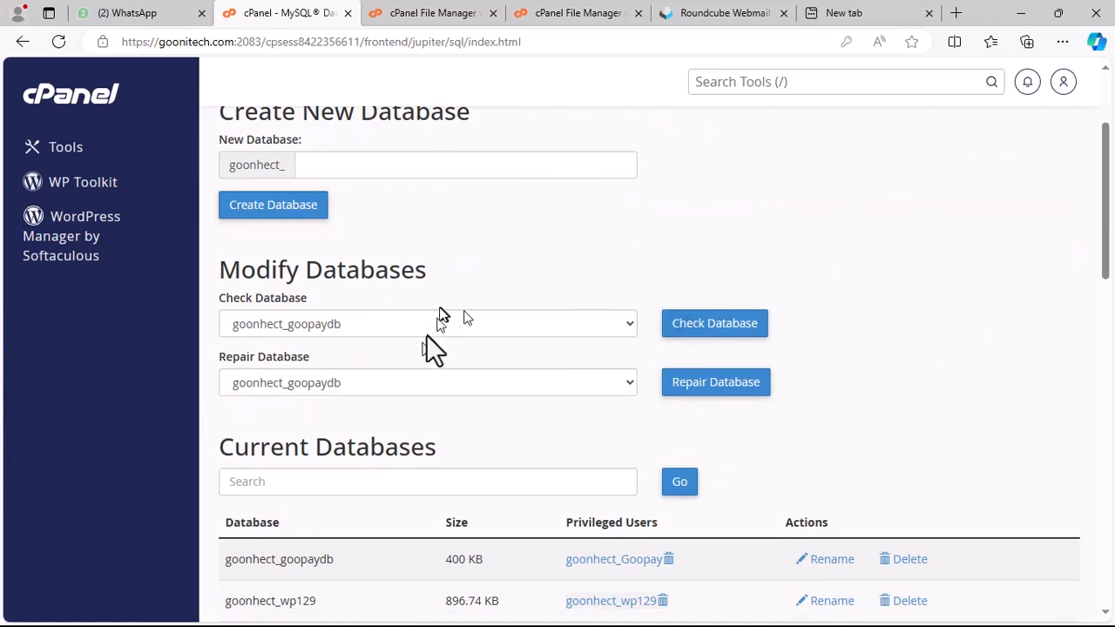
{"action": "scroll", "coordinate": [510, 370], "scroll_direction": "up", "scroll_amount": 2}
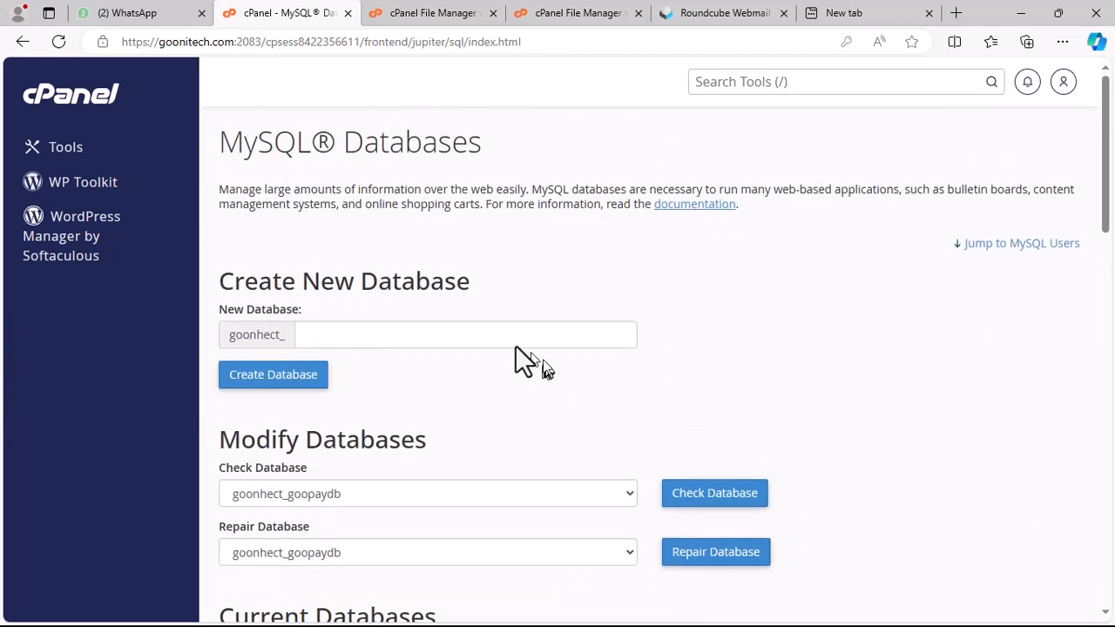
{"action": "scroll", "coordinate": [754, 351], "scroll_direction": "down", "scroll_amount": 2}
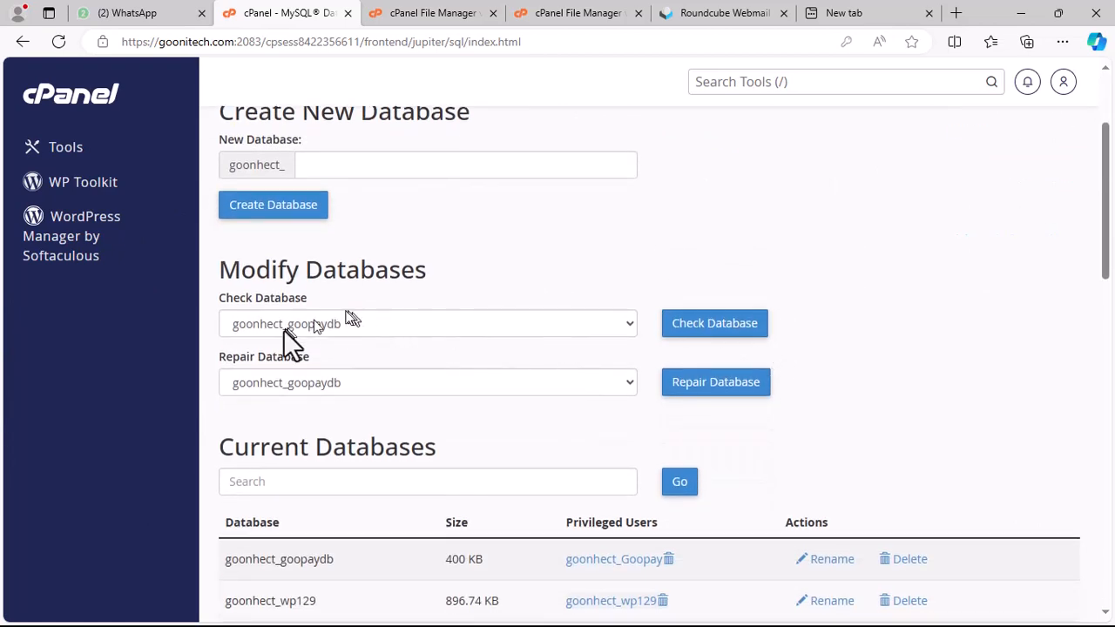
{"action": "left_click", "coordinate": [386, 328]}
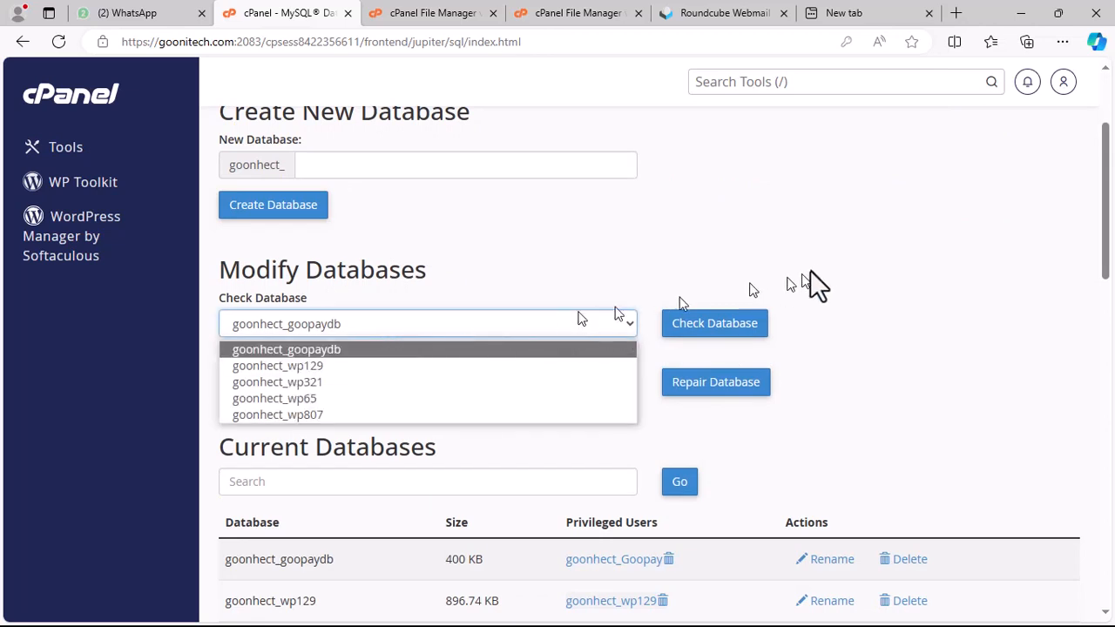
{"action": "left_click", "coordinate": [767, 277]}
{"action": "left_click", "coordinate": [447, 330]}
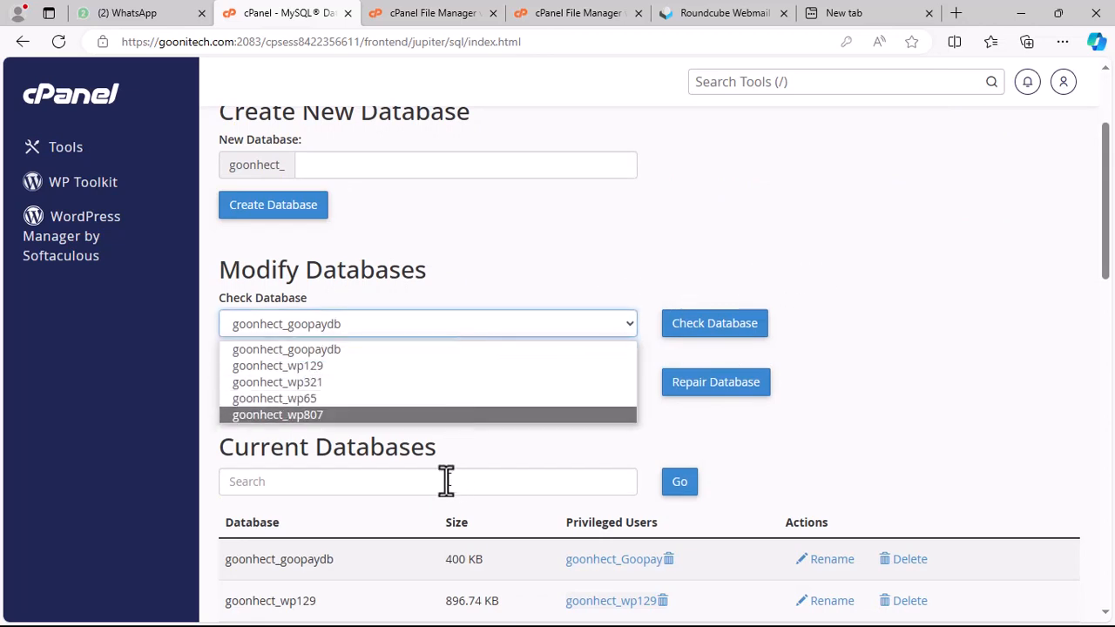
{"action": "left_click", "coordinate": [624, 253]}
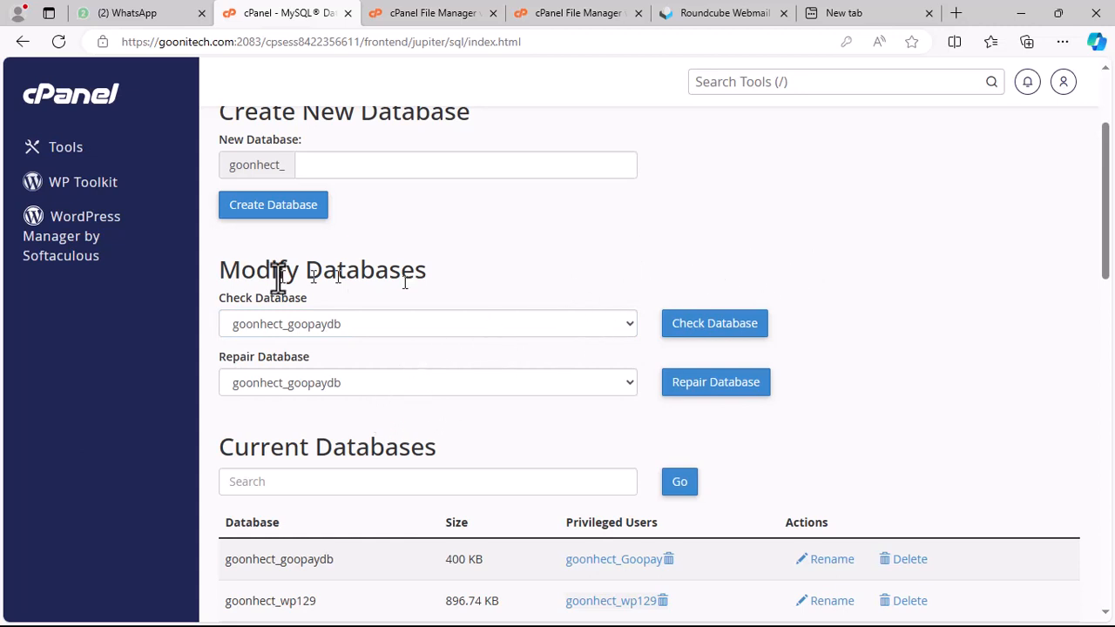
{"action": "scroll", "coordinate": [532, 281], "scroll_direction": "up", "scroll_amount": 1}
{"action": "scroll", "coordinate": [533, 281], "scroll_direction": "up", "scroll_amount": 2}
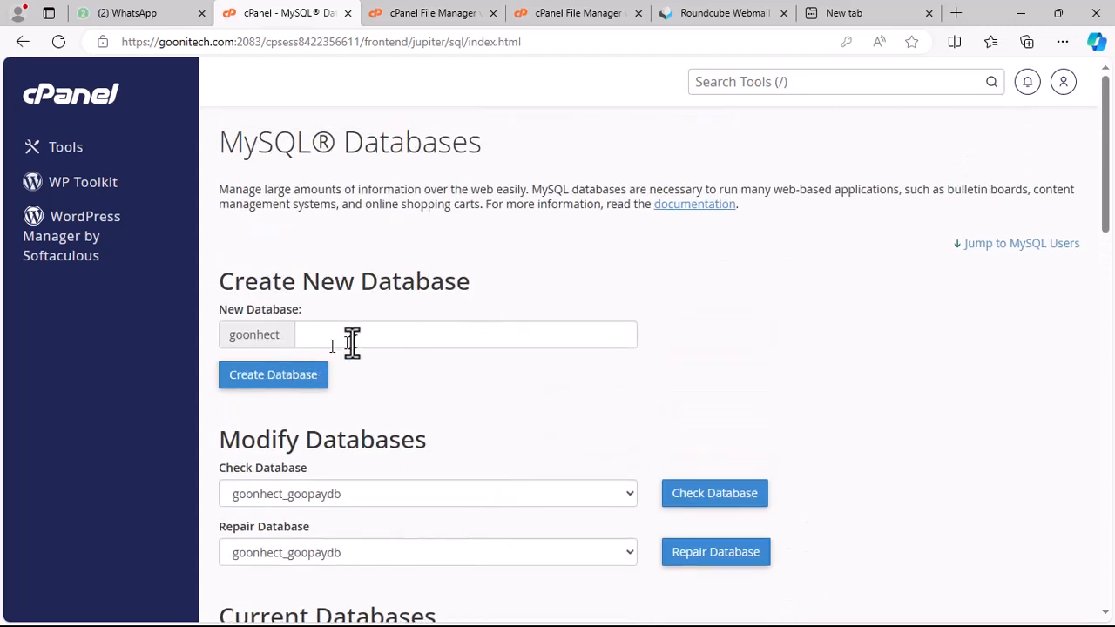
{"action": "left_click", "coordinate": [352, 340]}
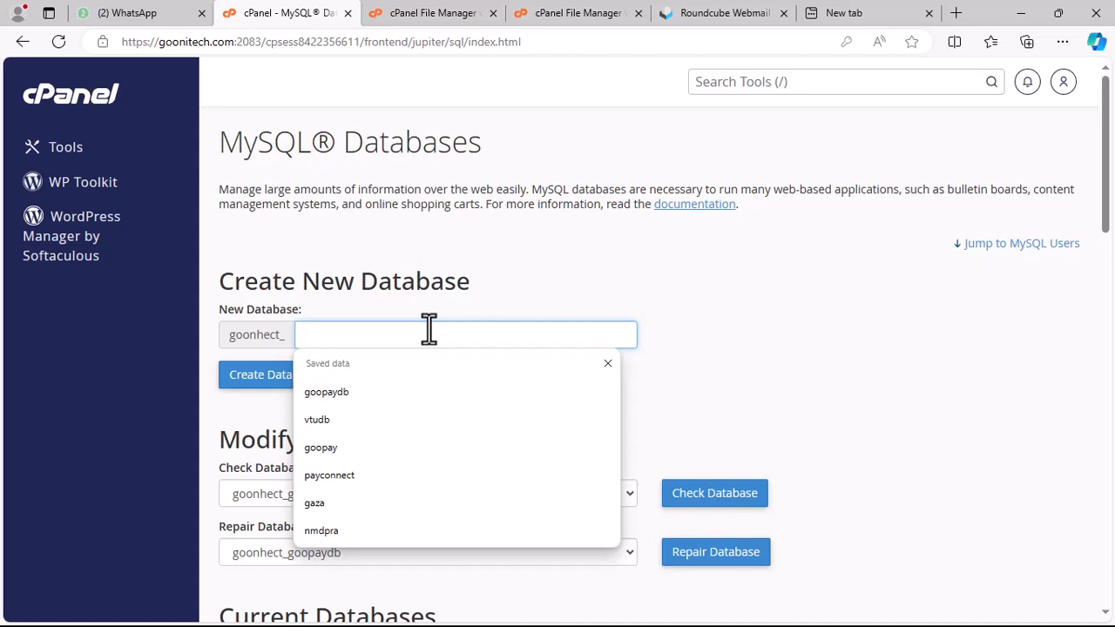
Create the new database schooldb, which becomes goonhect_schooldb.
{"action": "type", "text": "d"}
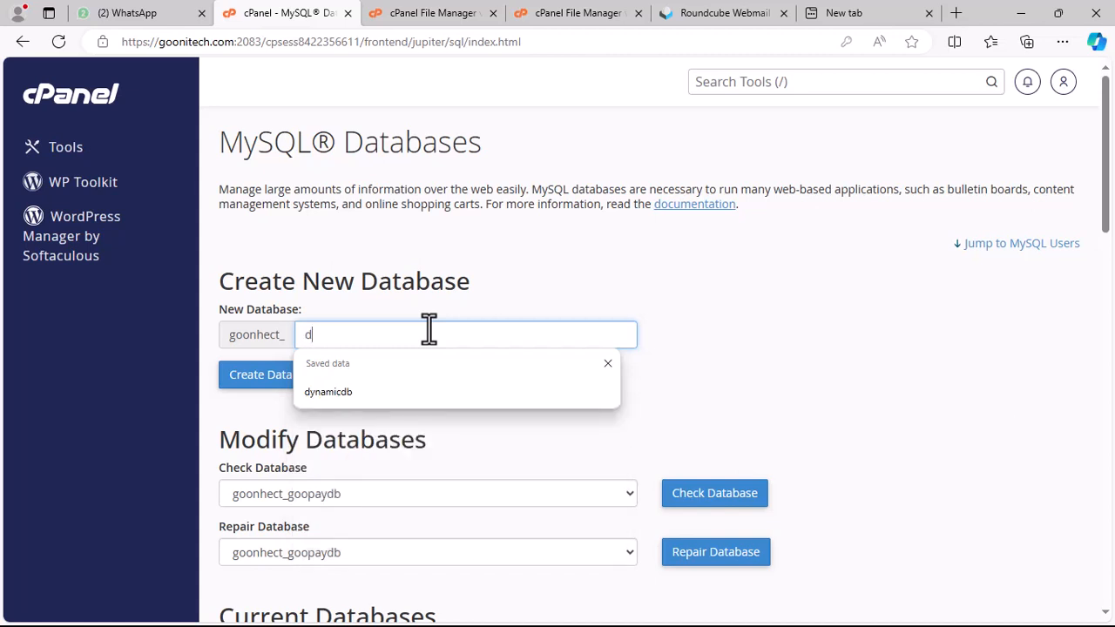
{"action": "type", "text": "b"}
{"action": "key", "text": "BackSpace"}
{"action": "key", "text": "BackSpace"}
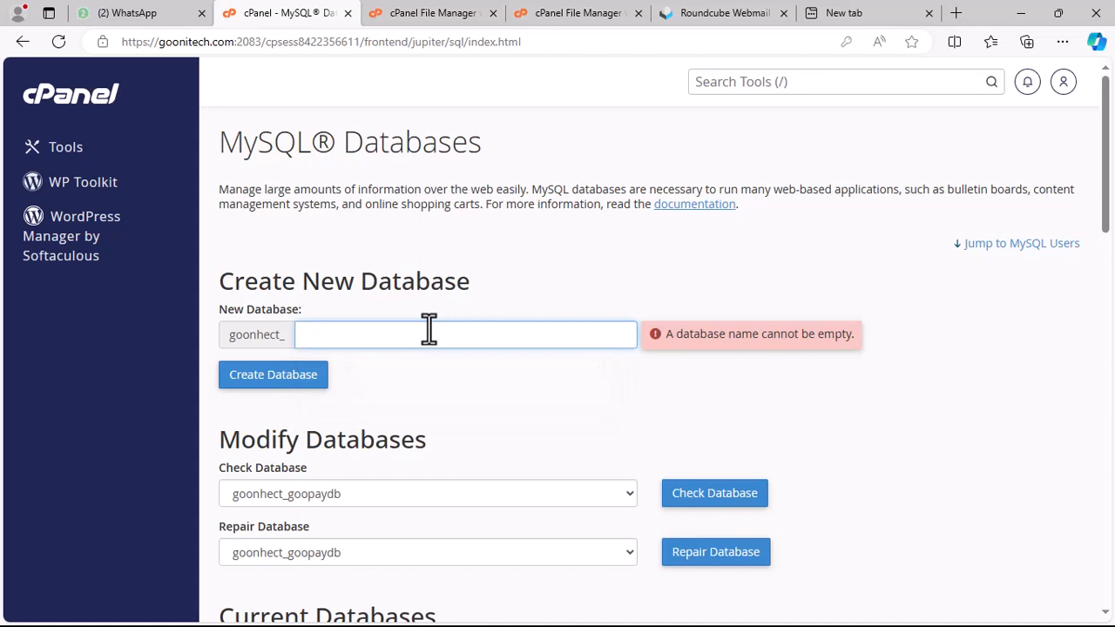
{"action": "type", "text": "schooldb"}
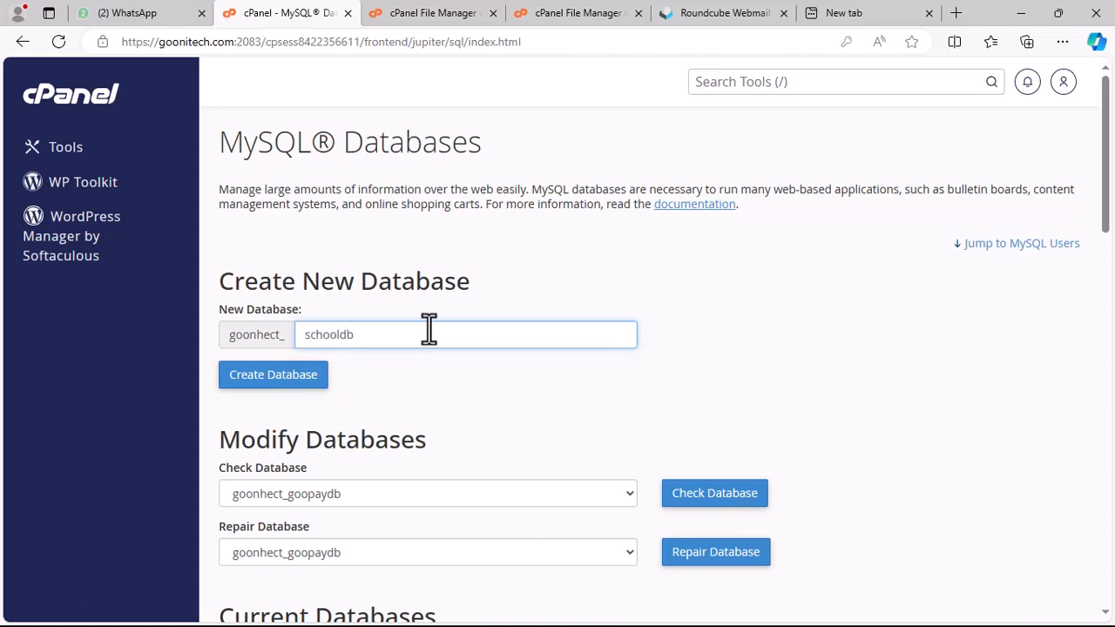
{"action": "left_click", "coordinate": [261, 381]}
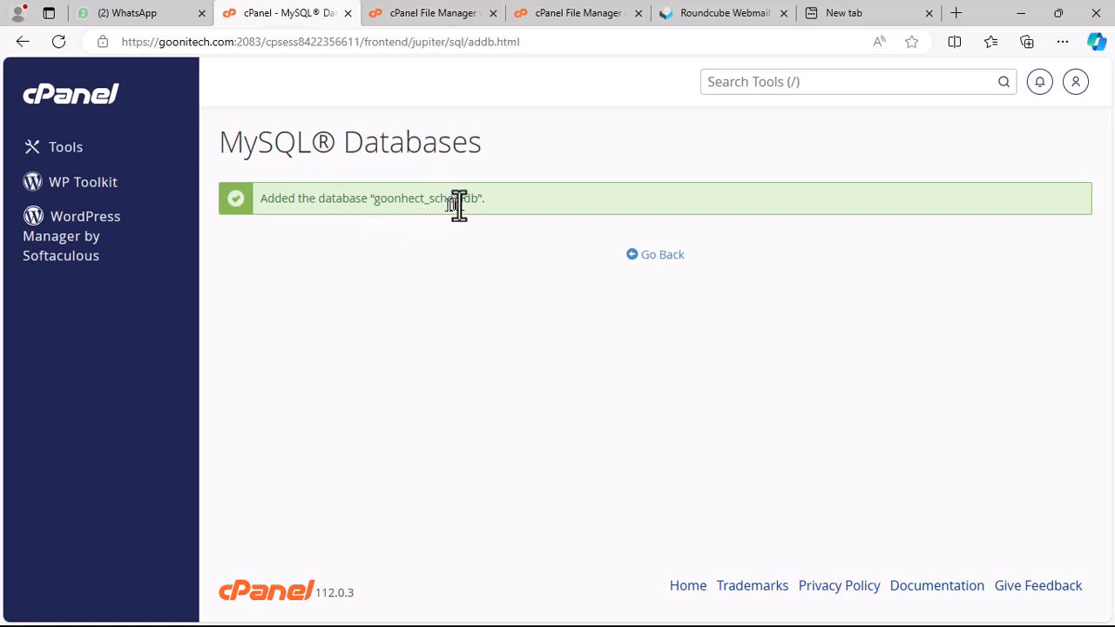
Highlight the goonhect_schooldb name on the confirmation, then return to MySQL Databases.
{"action": "left_click_drag", "start_coordinate": [471, 199], "coordinate": [420, 202]}
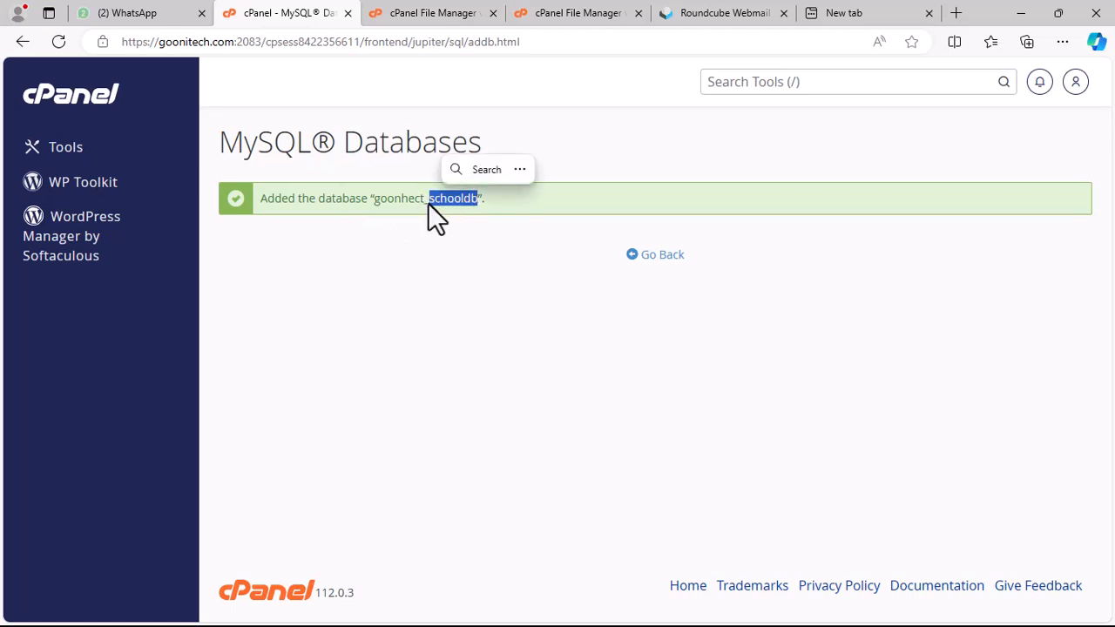
{"action": "left_click", "coordinate": [428, 207]}
{"action": "left_click_drag", "start_coordinate": [429, 202], "coordinate": [375, 204]}
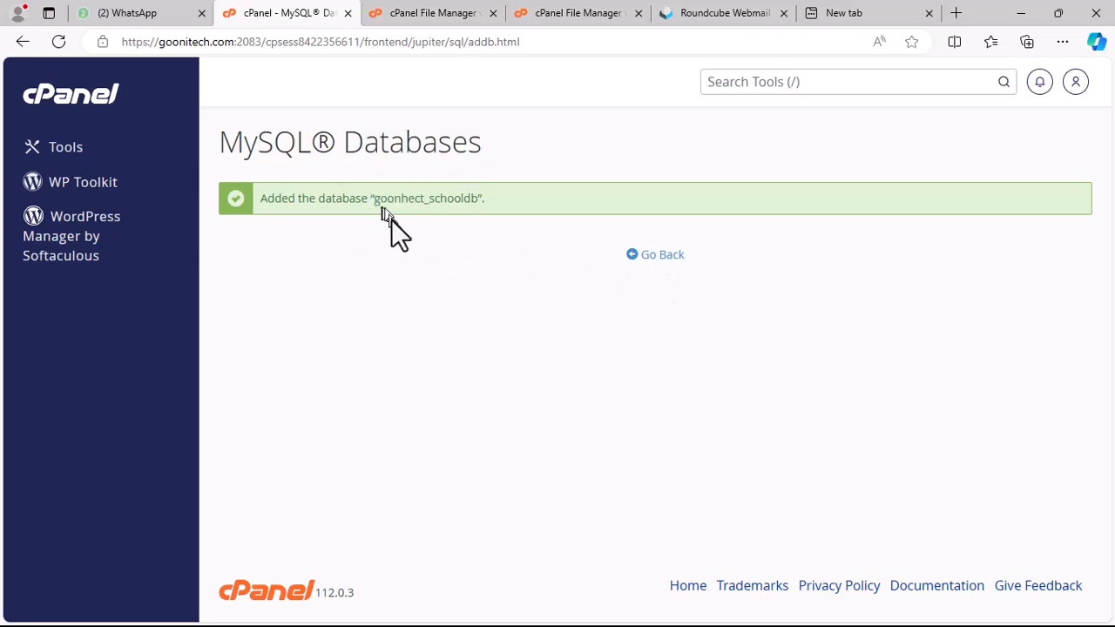
{"action": "left_click_drag", "start_coordinate": [375, 200], "coordinate": [484, 201]}
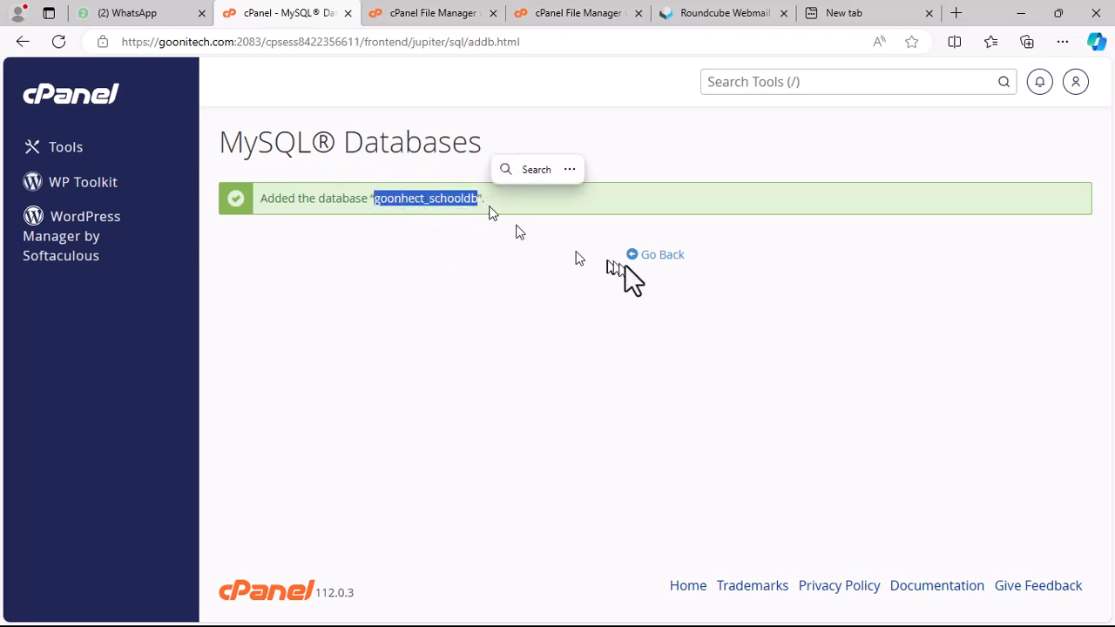
{"action": "left_click", "coordinate": [649, 256]}
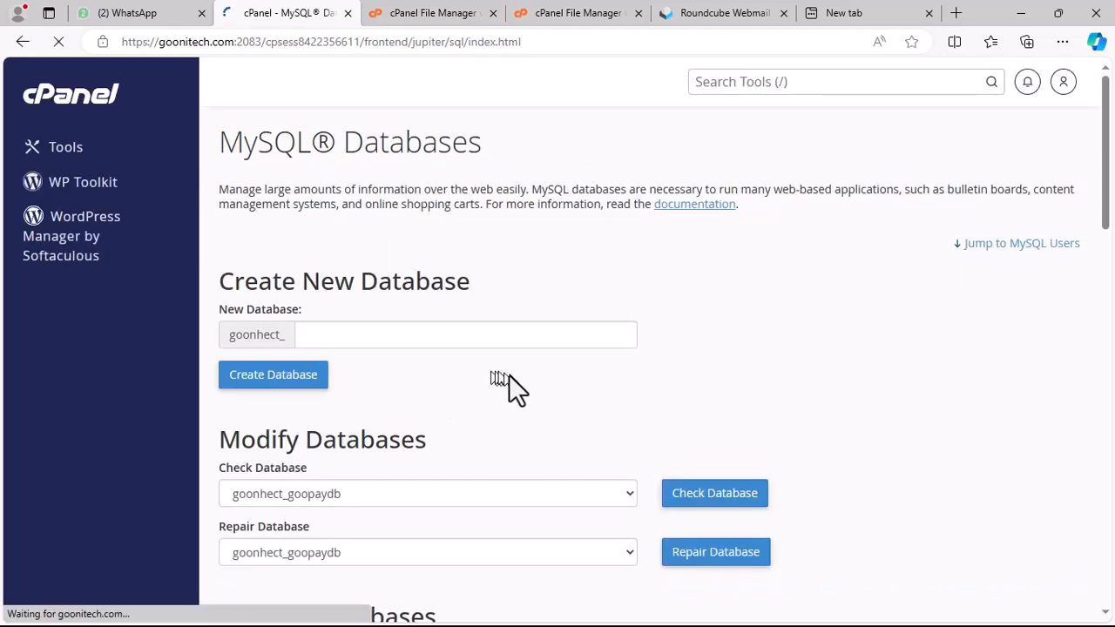
{"action": "scroll", "coordinate": [523, 376], "scroll_direction": "down", "scroll_amount": 4}
{"action": "scroll", "coordinate": [545, 315], "scroll_direction": "down", "scroll_amount": 1}
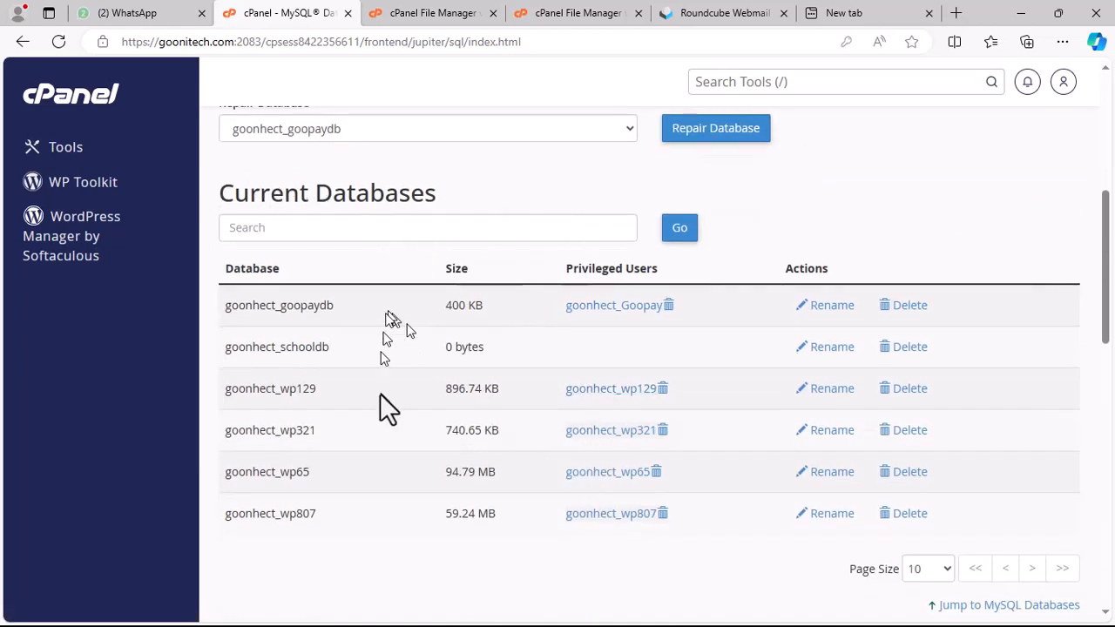
{"action": "scroll", "coordinate": [528, 493], "scroll_direction": "down", "scroll_amount": 3}
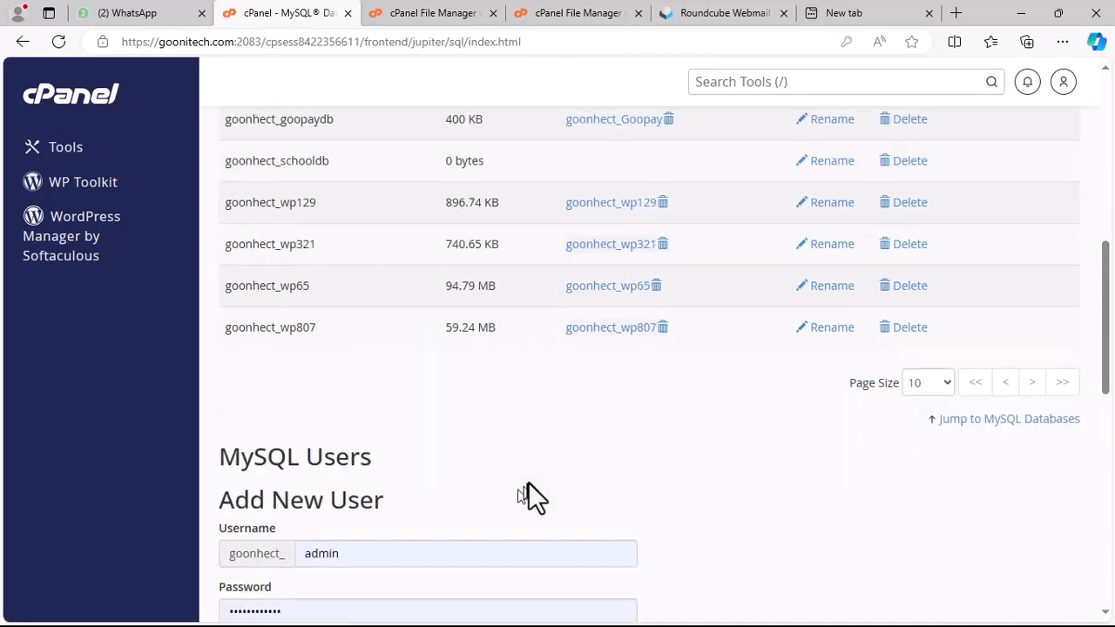
{"action": "scroll", "coordinate": [523, 458], "scroll_direction": "up", "scroll_amount": 3}
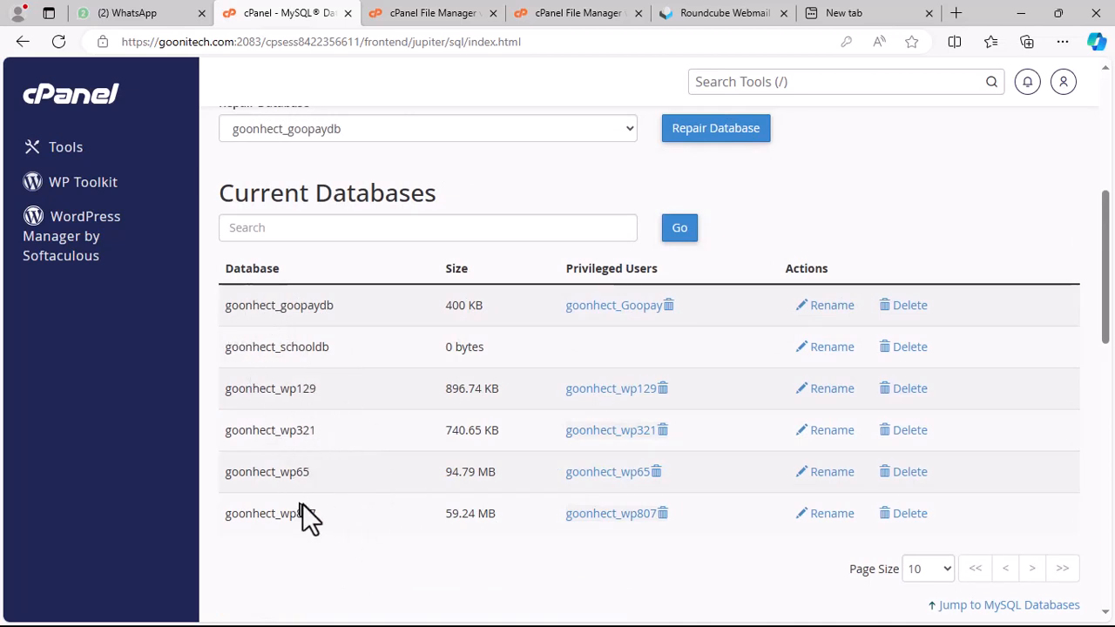
{"action": "scroll", "coordinate": [304, 501], "scroll_direction": "down", "scroll_amount": 1}
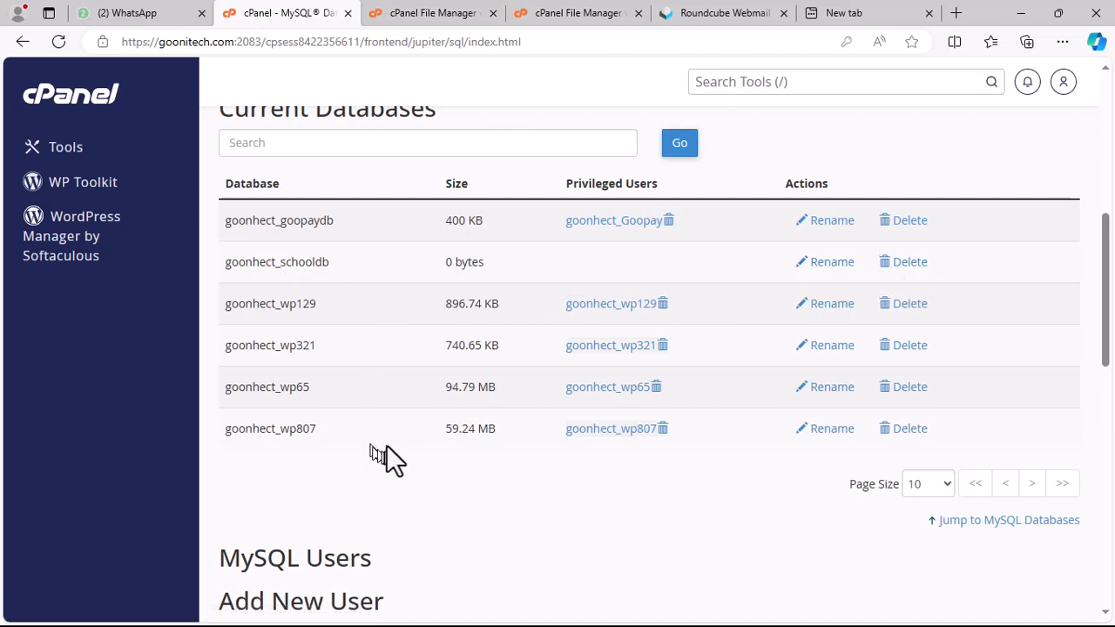
{"action": "scroll", "coordinate": [386, 449], "scroll_direction": "down", "scroll_amount": 2}
Fill the new MySQL user fields from a saved login and attempt to create the user.
{"action": "scroll", "coordinate": [418, 386], "scroll_direction": "down", "scroll_amount": 4}
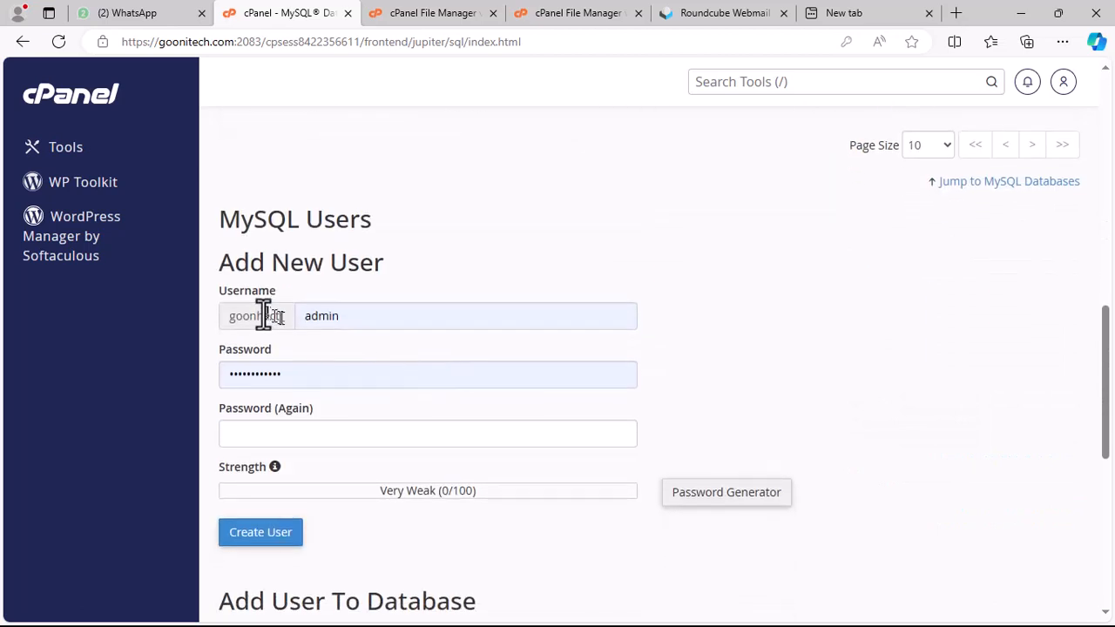
{"action": "scroll", "coordinate": [533, 335], "scroll_direction": "down", "scroll_amount": 1}
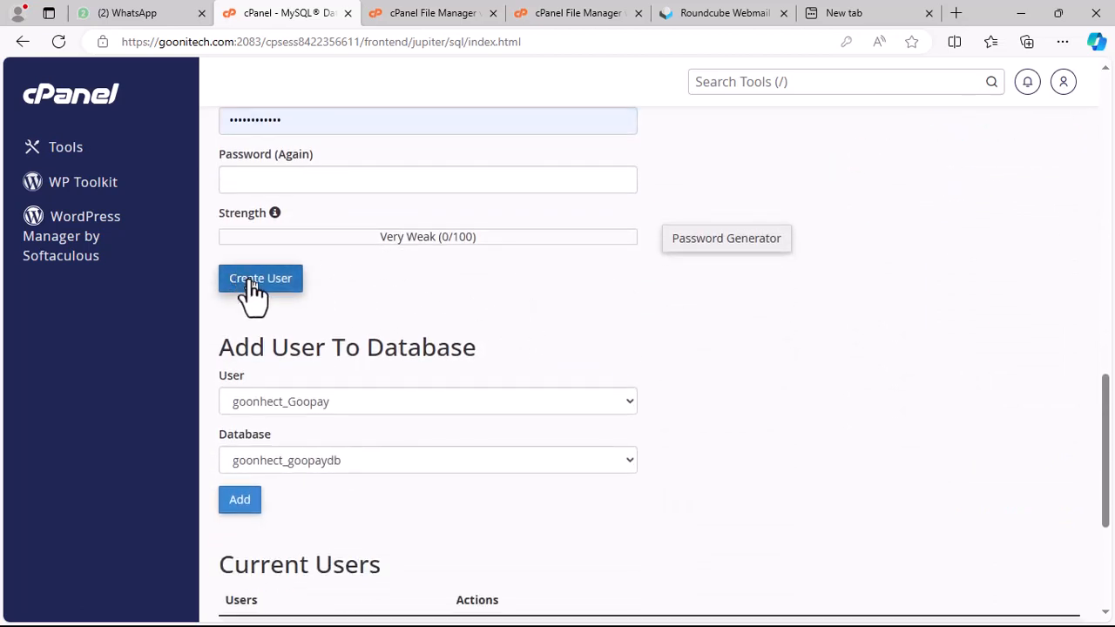
{"action": "scroll", "coordinate": [507, 303], "scroll_direction": "up", "scroll_amount": 2}
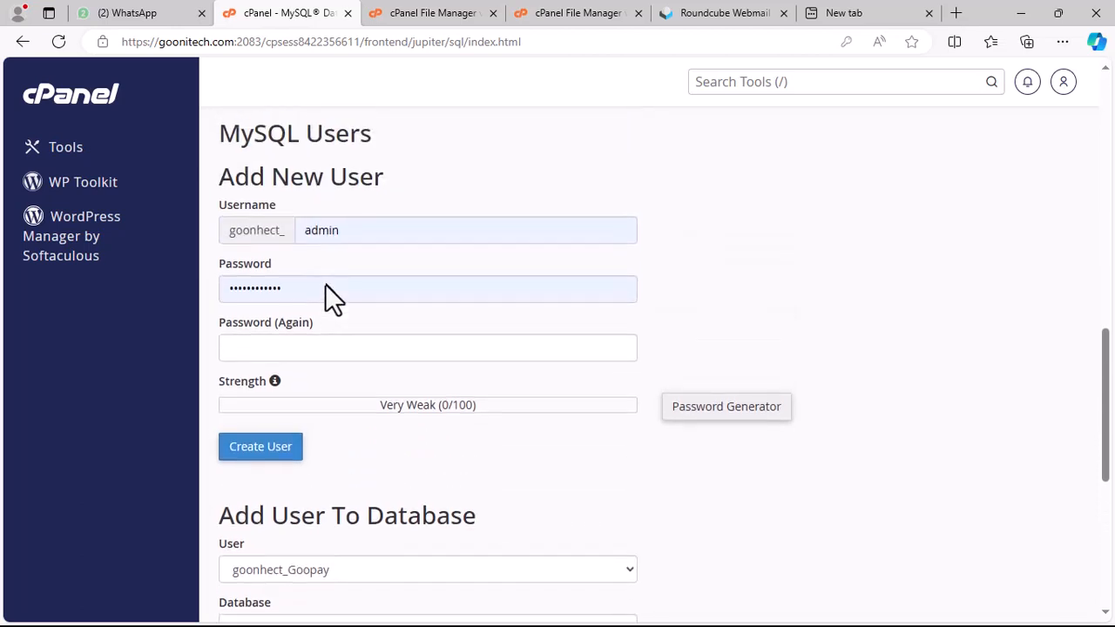
{"action": "scroll", "coordinate": [325, 284], "scroll_direction": "up", "scroll_amount": 1}
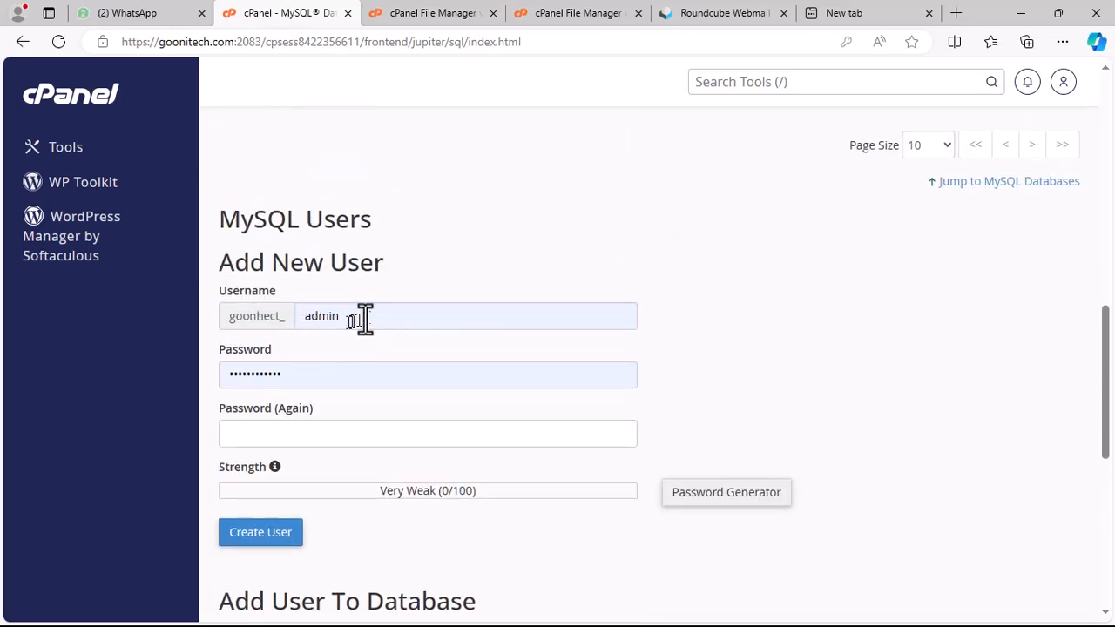
{"action": "left_click", "coordinate": [364, 319]}
{"action": "left_click", "coordinate": [279, 373]}
{"action": "scroll", "coordinate": [306, 470], "scroll_direction": "down", "scroll_amount": 2}
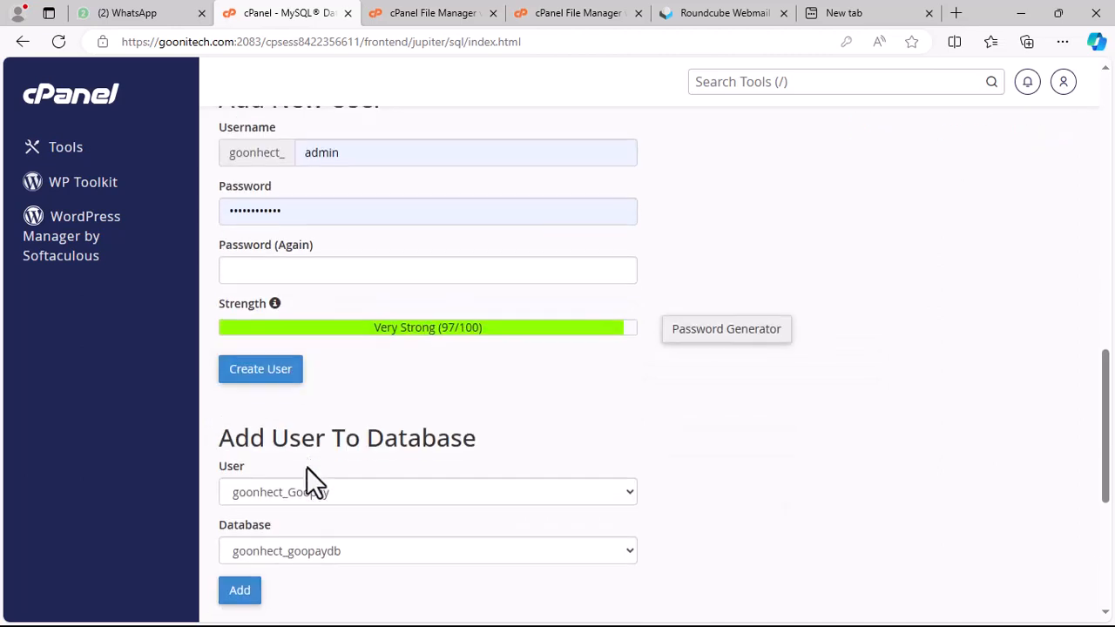
{"action": "left_click", "coordinate": [254, 373]}
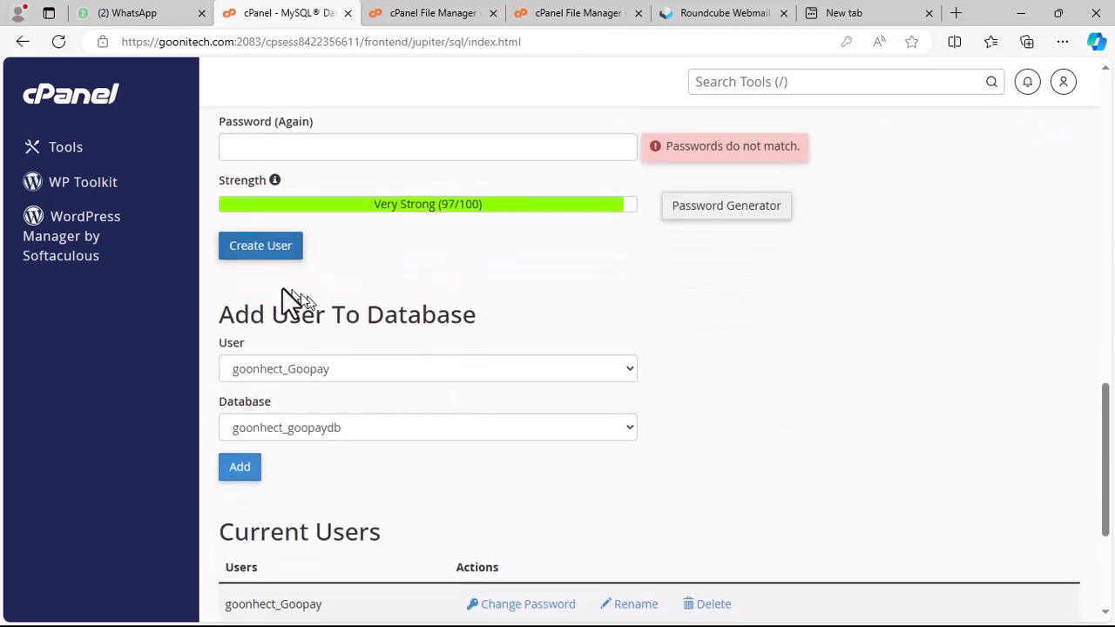
{"action": "scroll", "coordinate": [427, 431], "scroll_direction": "down", "scroll_amount": 1}
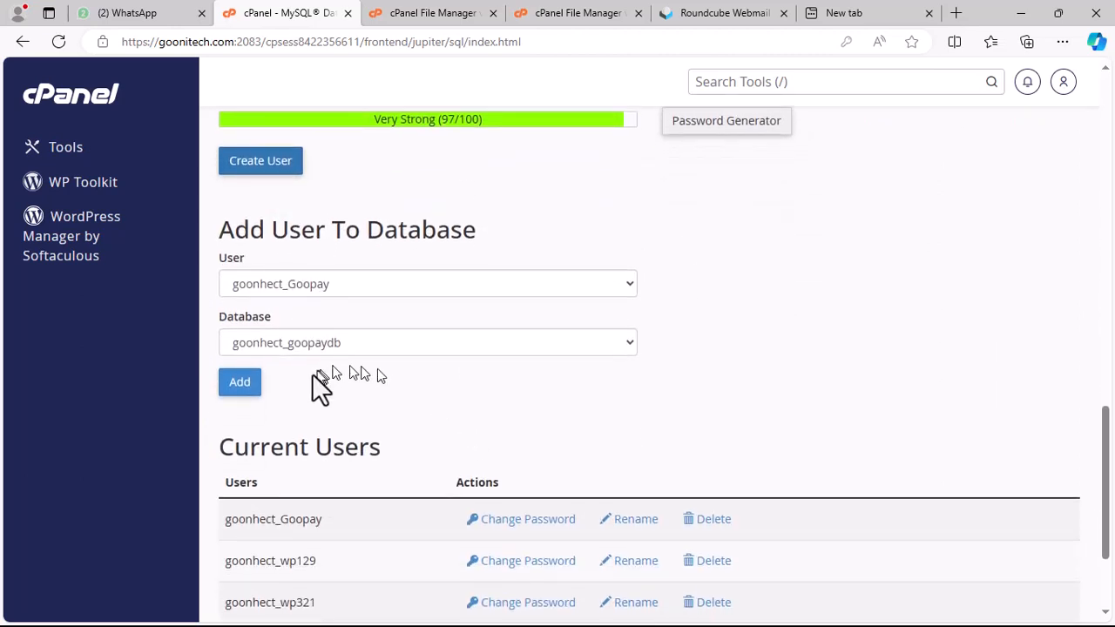
Under Add User To Database, add user goonhect_wp129 to database goonhect_schooldb.
{"action": "left_click", "coordinate": [345, 283]}
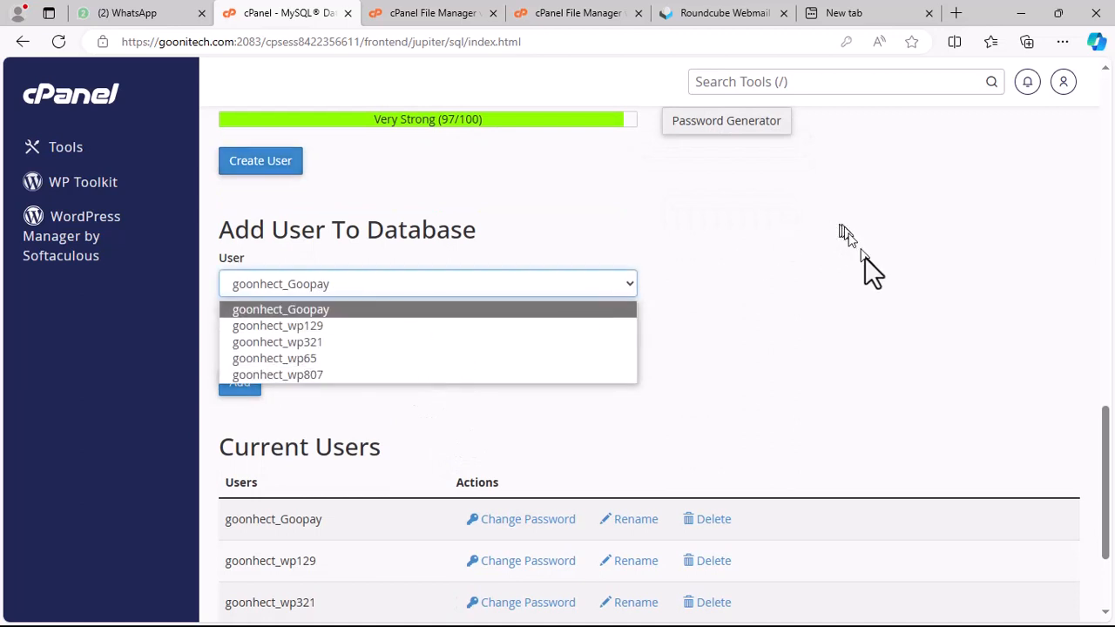
{"action": "left_click", "coordinate": [386, 310]}
{"action": "scroll", "coordinate": [481, 392], "scroll_direction": "up", "scroll_amount": 5}
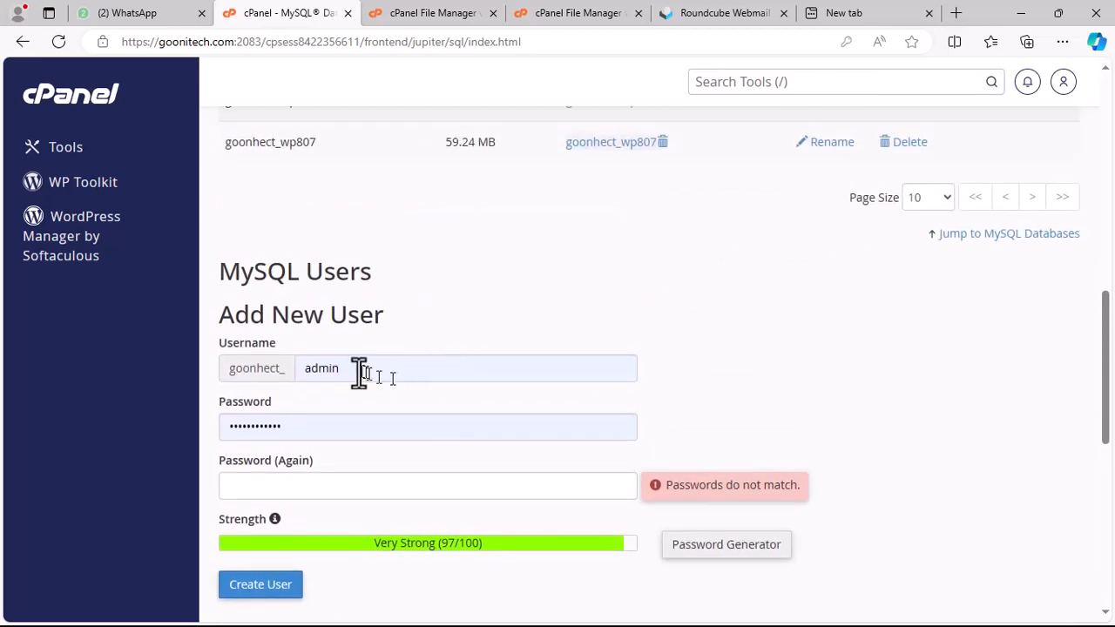
{"action": "scroll", "coordinate": [359, 373], "scroll_direction": "down", "scroll_amount": 4}
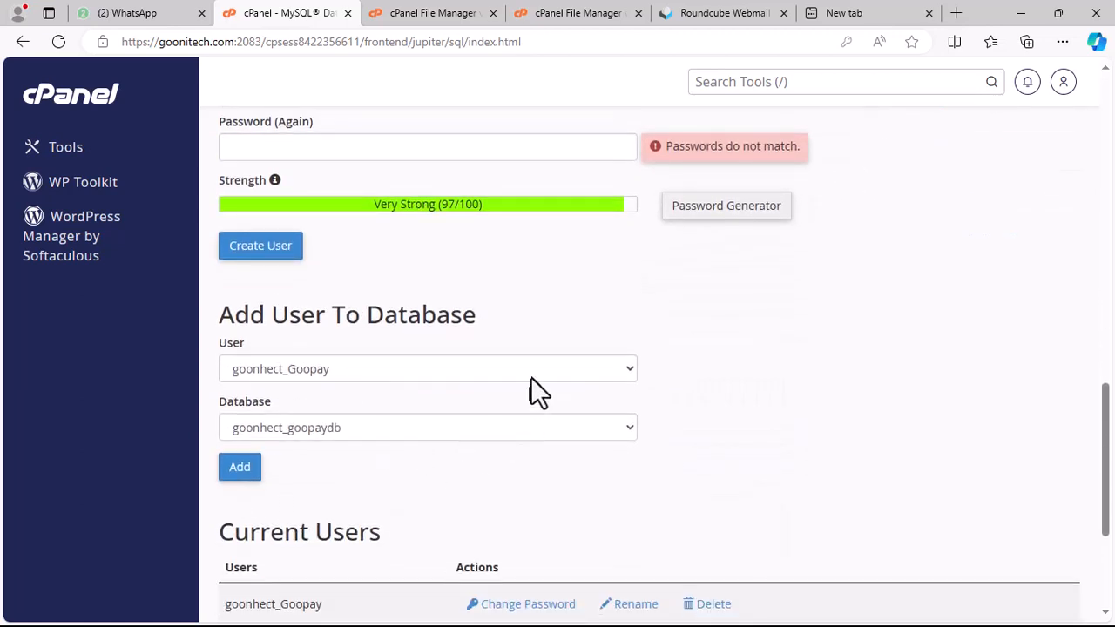
{"action": "left_click", "coordinate": [511, 375]}
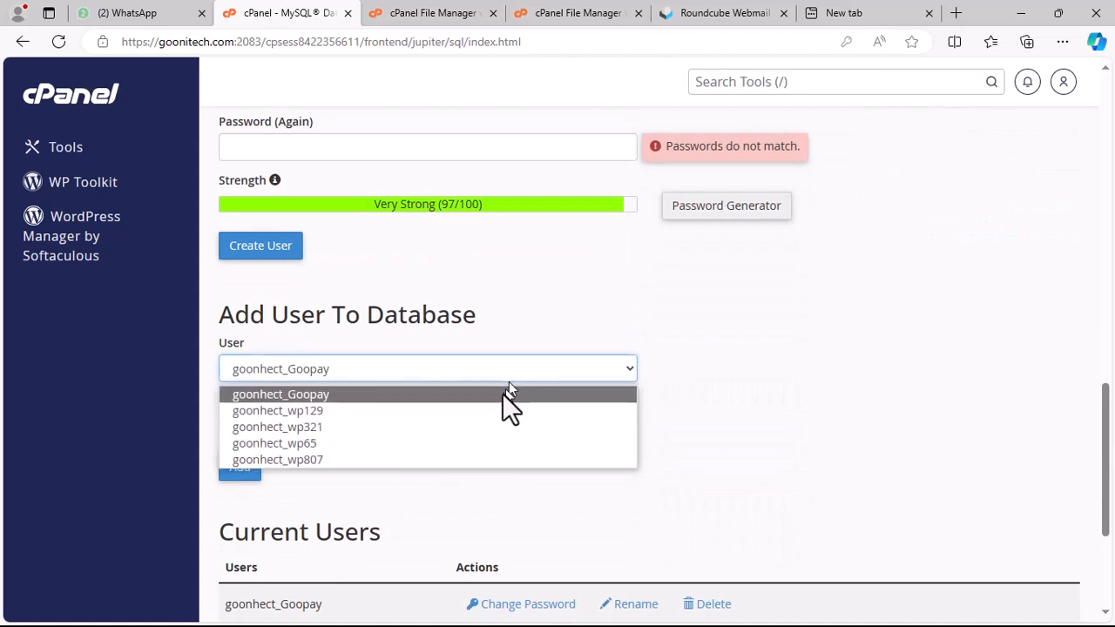
{"action": "left_click", "coordinate": [832, 362]}
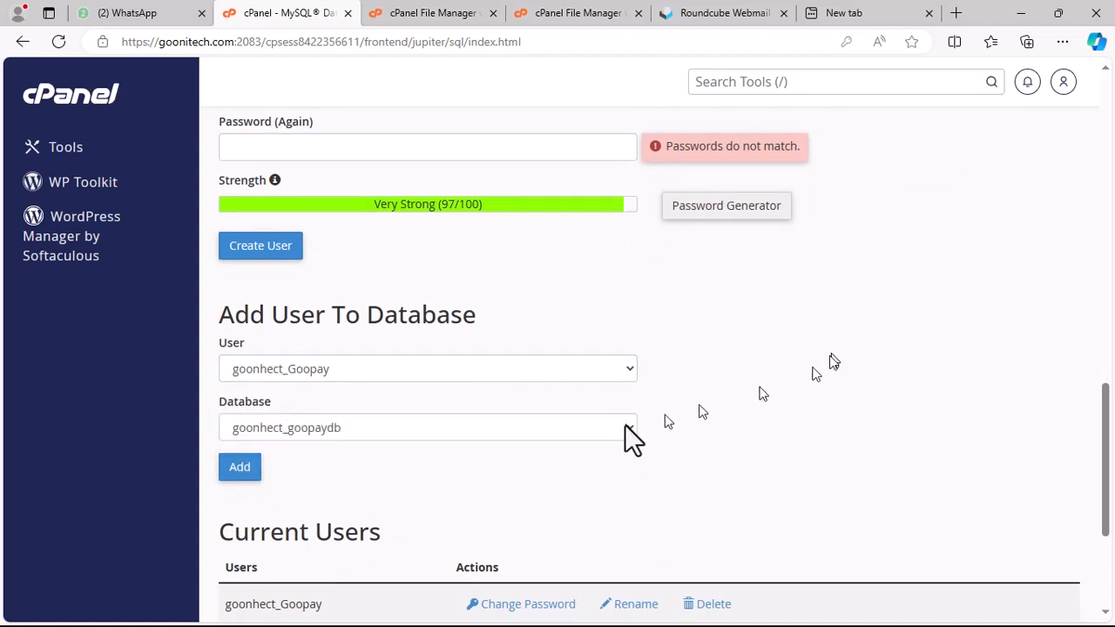
{"action": "left_click", "coordinate": [402, 366]}
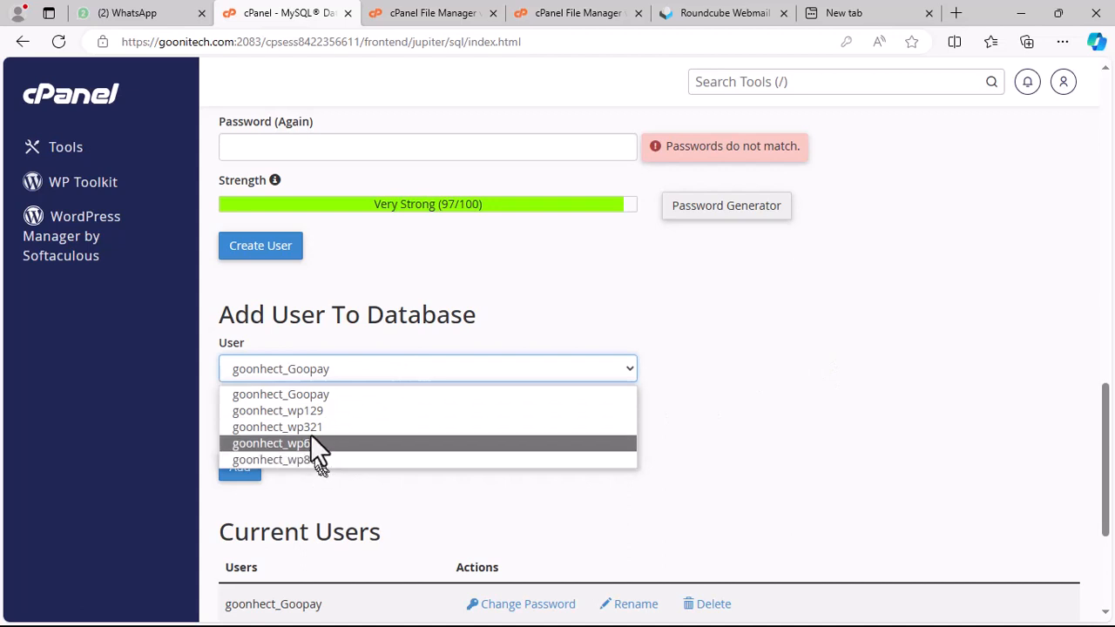
{"action": "left_click", "coordinate": [397, 411]}
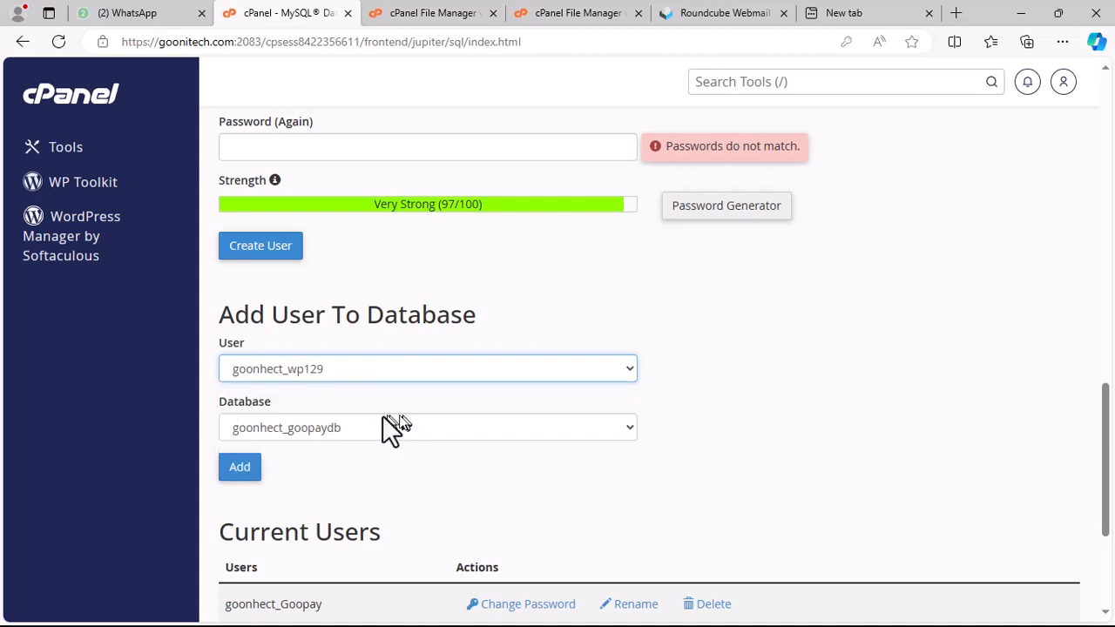
{"action": "left_click", "coordinate": [389, 430]}
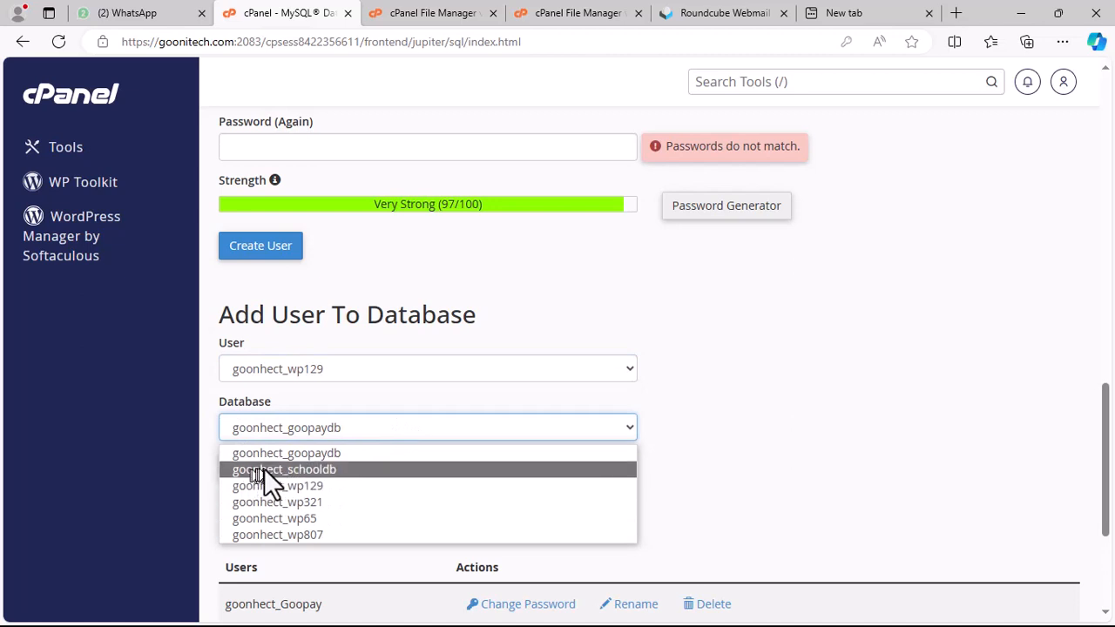
{"action": "left_click", "coordinate": [383, 469]}
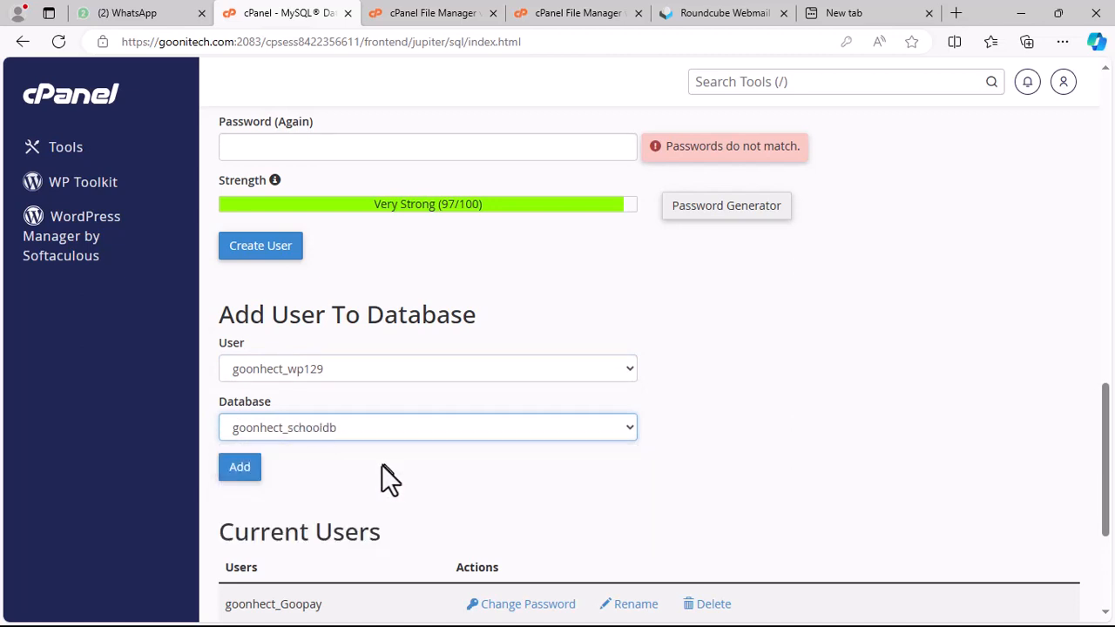
{"action": "left_click", "coordinate": [244, 468]}
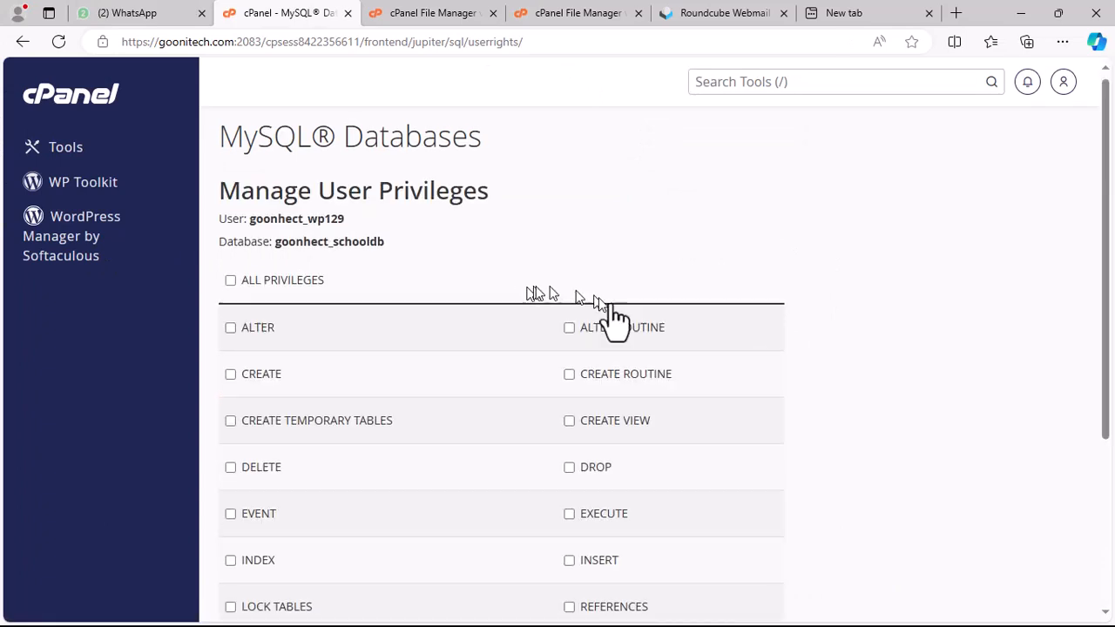
Tick ALL PRIVILEGES for goonhect_wp129 on goonhect_schooldb and save with Make Changes.
{"action": "scroll", "coordinate": [627, 319], "scroll_direction": "down", "scroll_amount": 2}
{"action": "scroll", "coordinate": [567, 296], "scroll_direction": "up", "scroll_amount": 2}
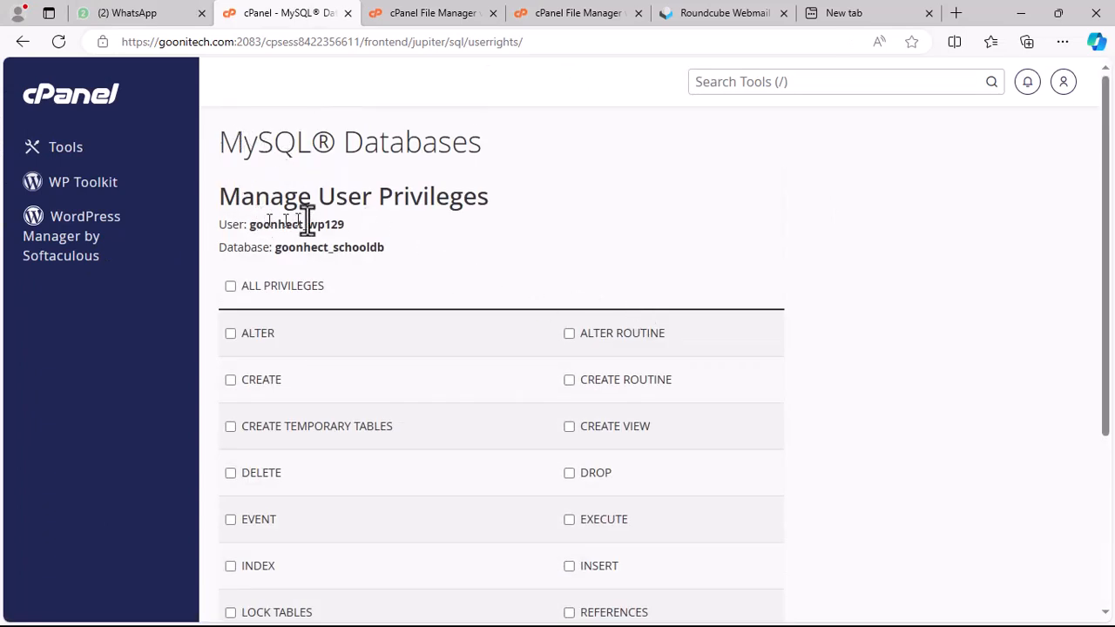
{"action": "left_click", "coordinate": [230, 286]}
{"action": "scroll", "coordinate": [871, 340], "scroll_direction": "down", "scroll_amount": 3}
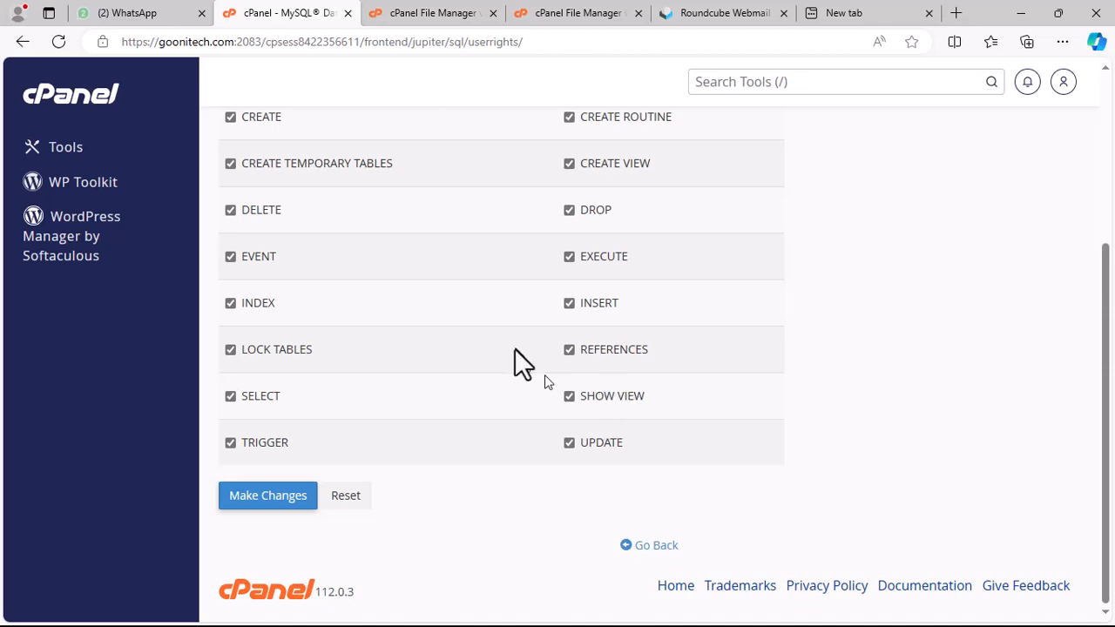
{"action": "scroll", "coordinate": [514, 366], "scroll_direction": "up", "scroll_amount": 3}
{"action": "scroll", "coordinate": [423, 369], "scroll_direction": "down", "scroll_amount": 2}
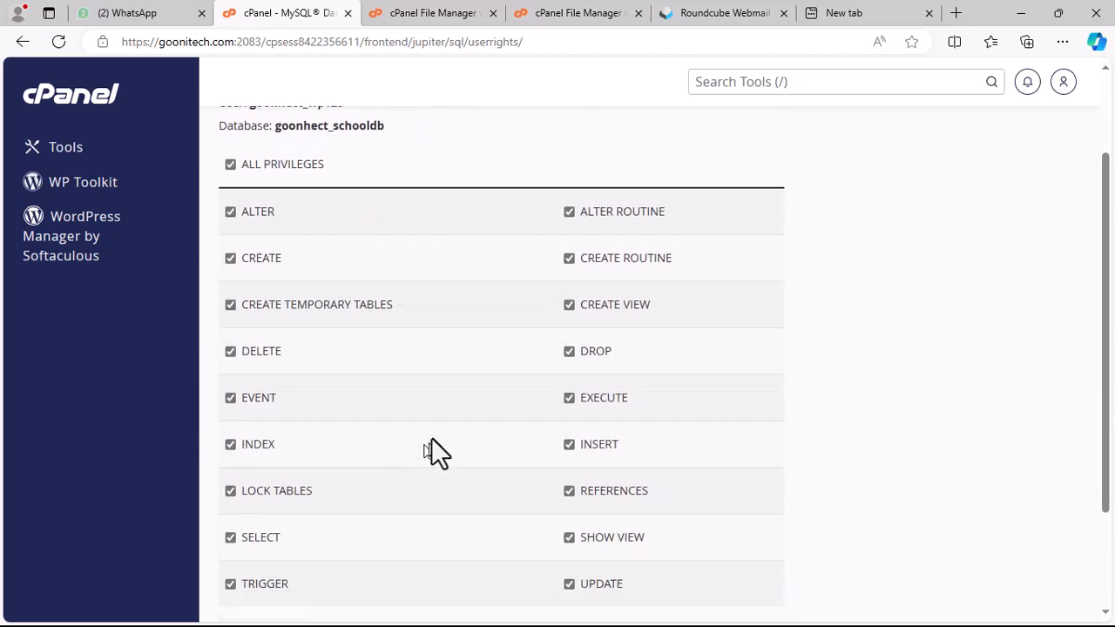
{"action": "scroll", "coordinate": [551, 405], "scroll_direction": "down", "scroll_amount": 1}
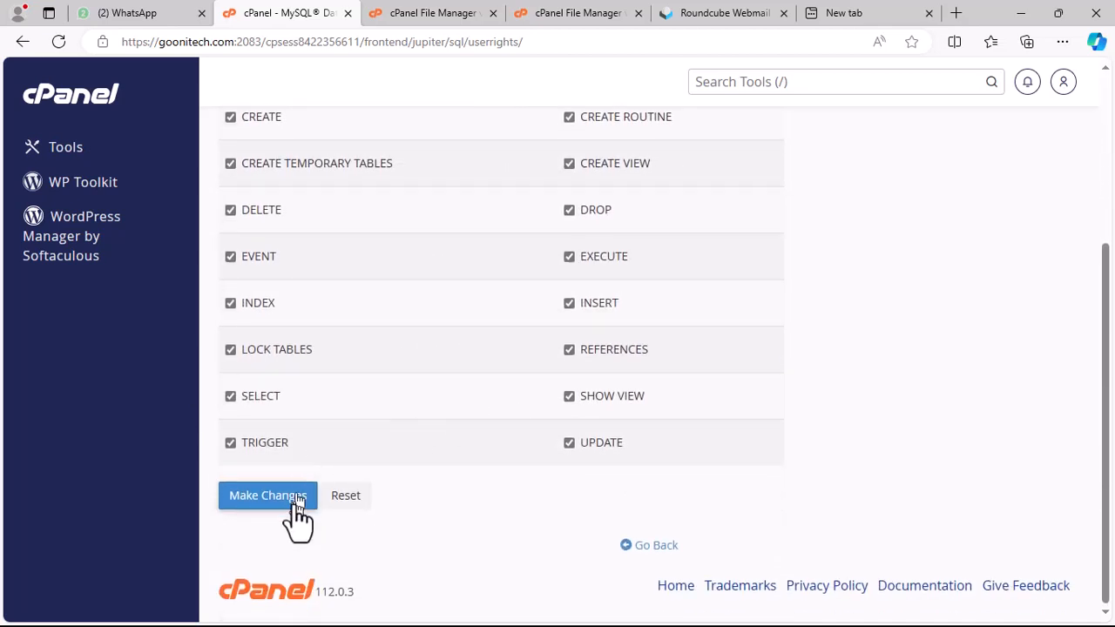
{"action": "left_click", "coordinate": [259, 510]}
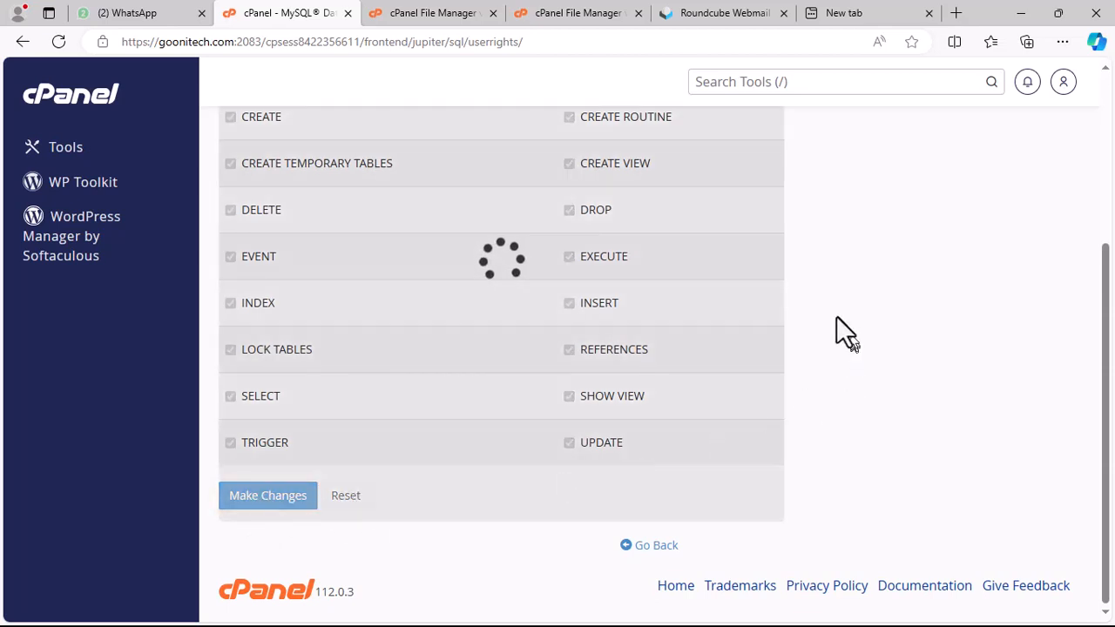
Return to the cPanel Tools home page.
{"action": "scroll", "coordinate": [865, 315], "scroll_direction": "up", "scroll_amount": 2}
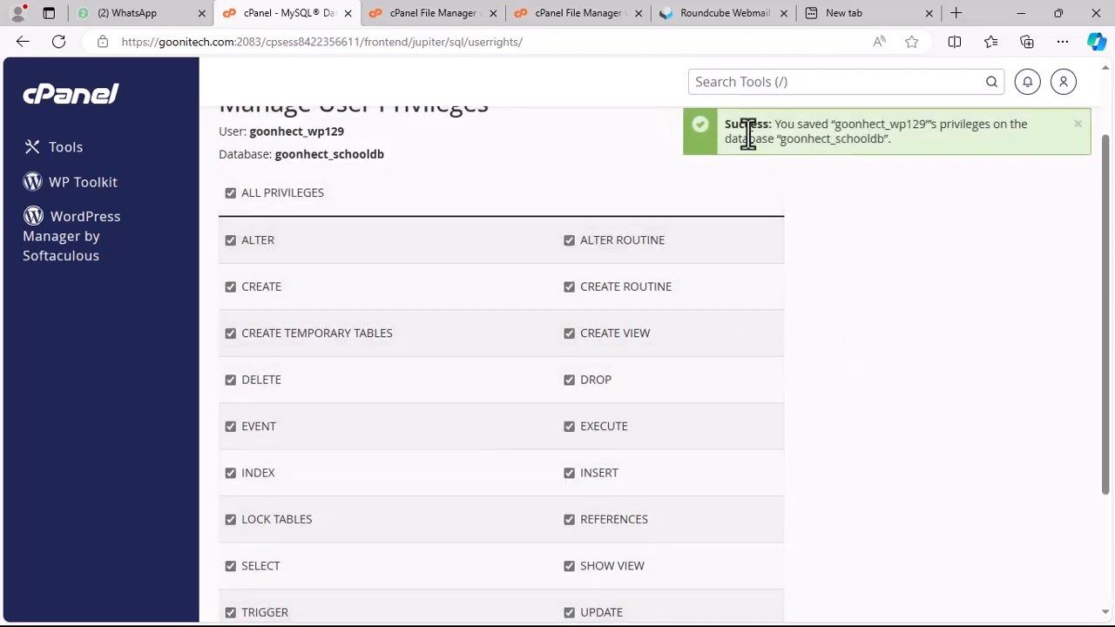
{"action": "scroll", "coordinate": [856, 428], "scroll_direction": "down", "scroll_amount": 2}
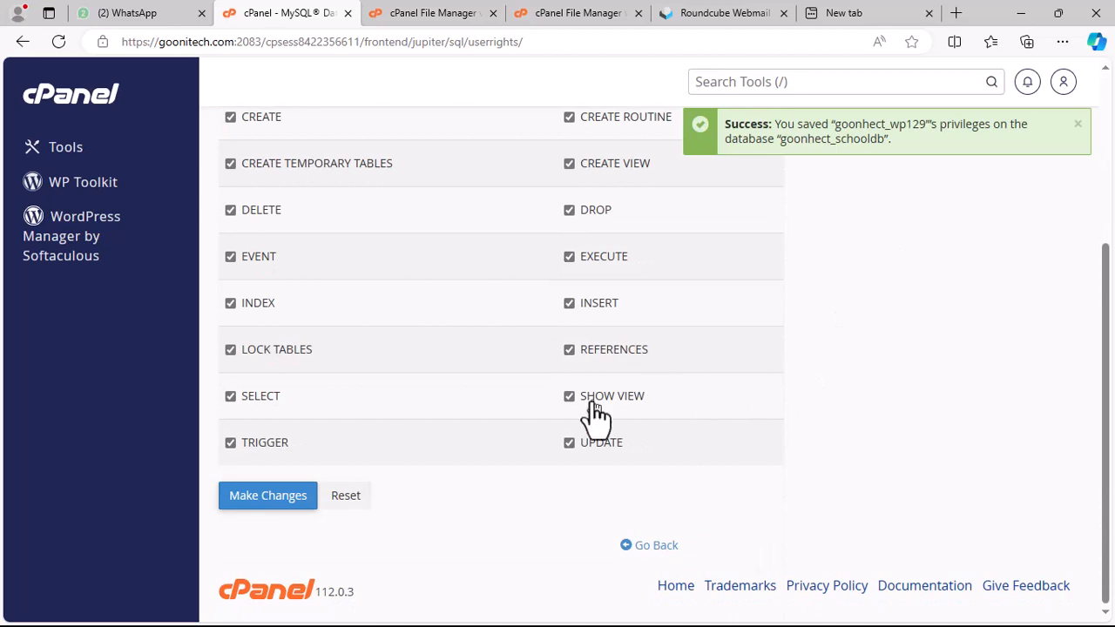
{"action": "scroll", "coordinate": [837, 406], "scroll_direction": "up", "scroll_amount": 3}
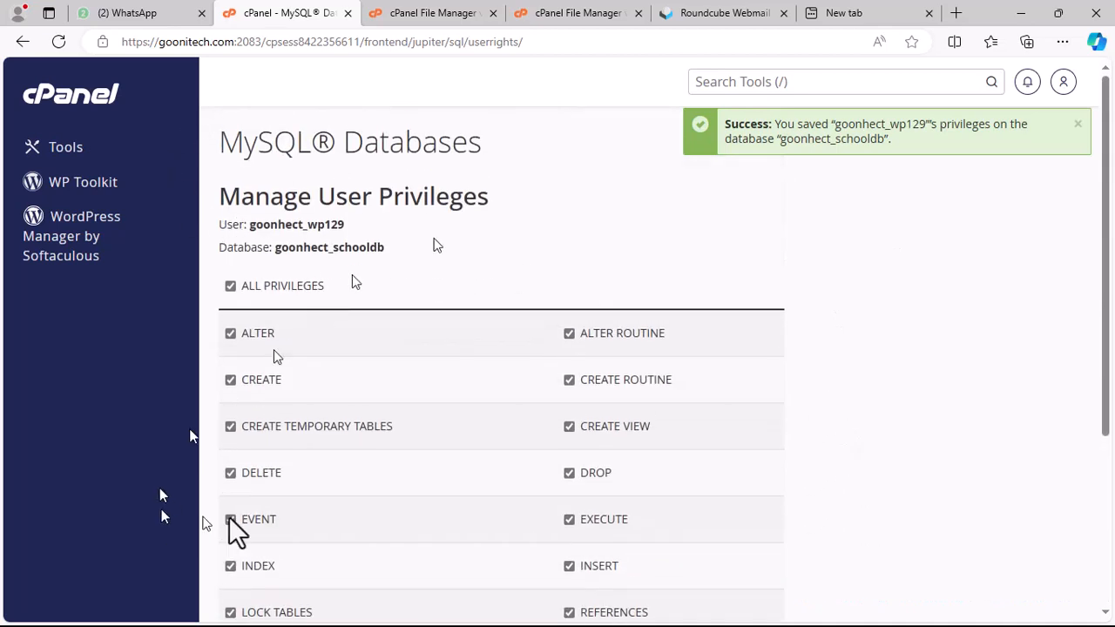
{"action": "left_click", "coordinate": [68, 109]}
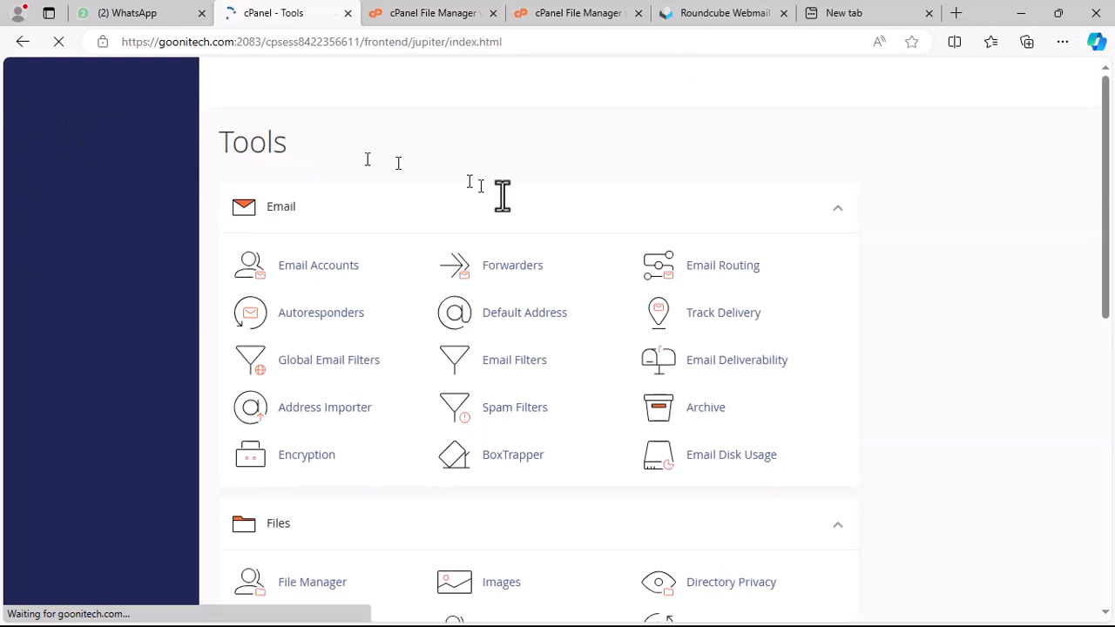
Launch phpMyAdmin from the Databases section of the cPanel Tools page.
{"action": "scroll", "coordinate": [579, 349], "scroll_direction": "down", "scroll_amount": 4}
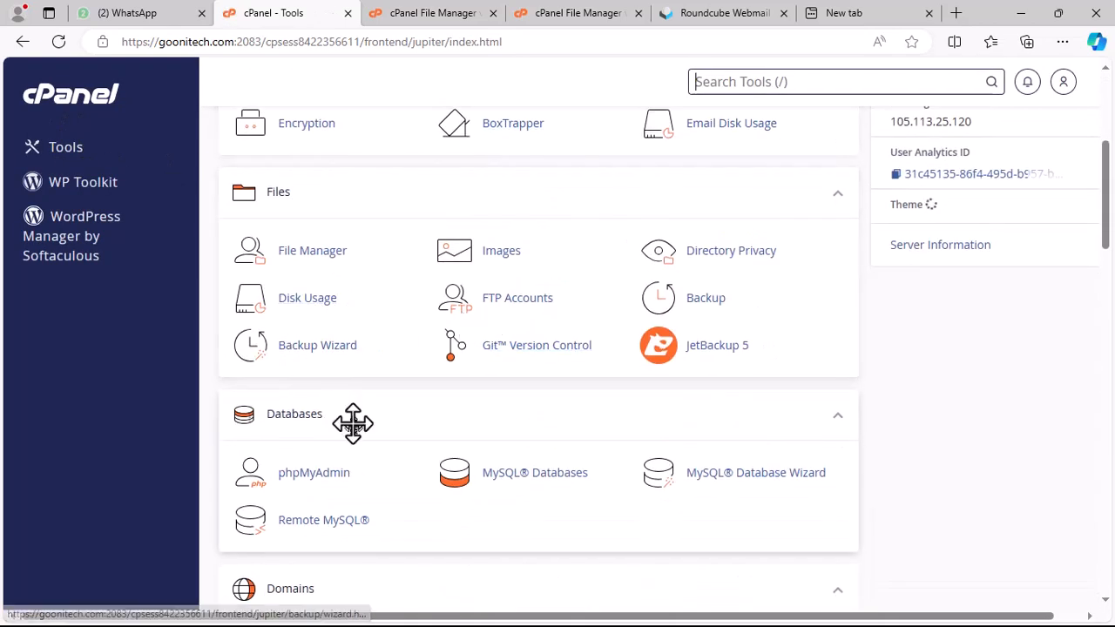
{"action": "scroll", "coordinate": [354, 423], "scroll_direction": "down", "scroll_amount": 2}
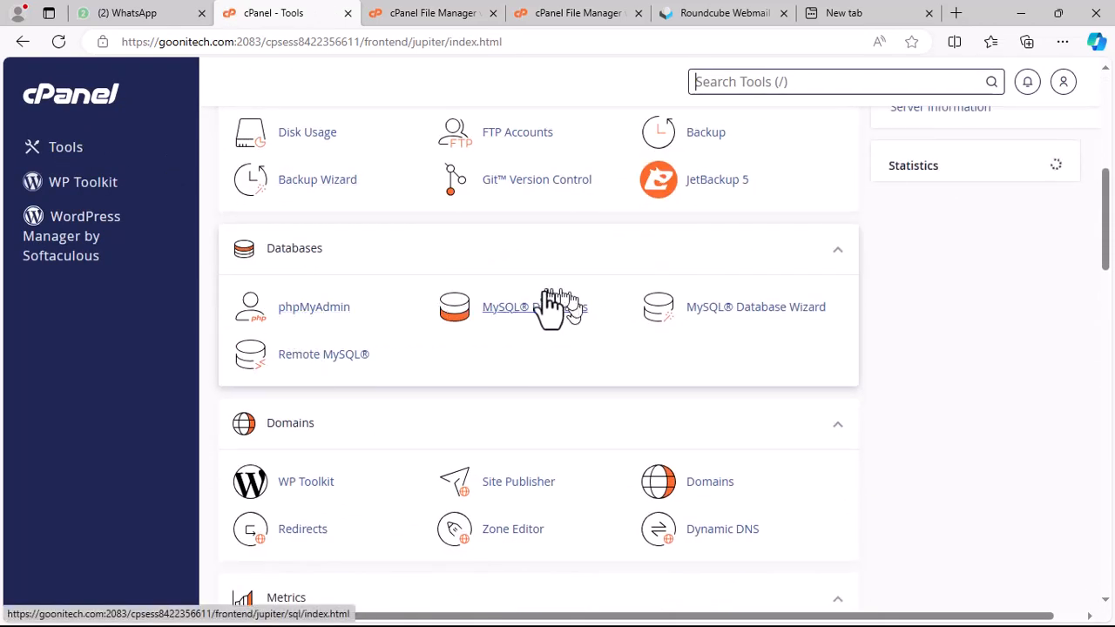
{"action": "left_click", "coordinate": [305, 318]}
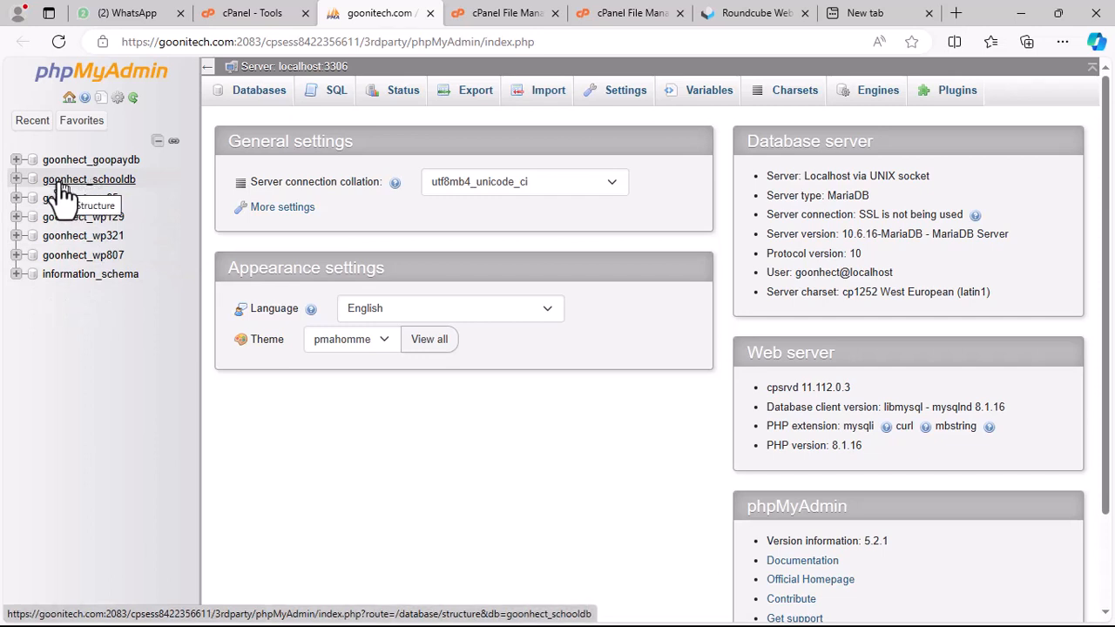
Confirm goonhect_schooldb has no tables in phpMyAdmin, then switch back to the cPanel Tools tab.
{"action": "left_click", "coordinate": [88, 181]}
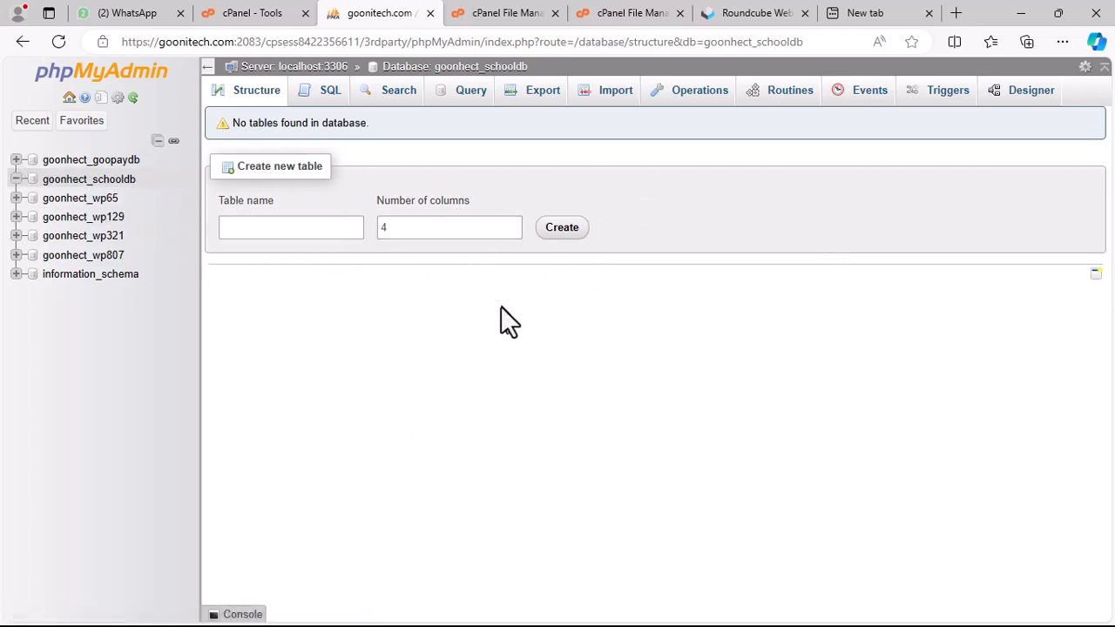
{"action": "left_click", "coordinate": [237, 14]}
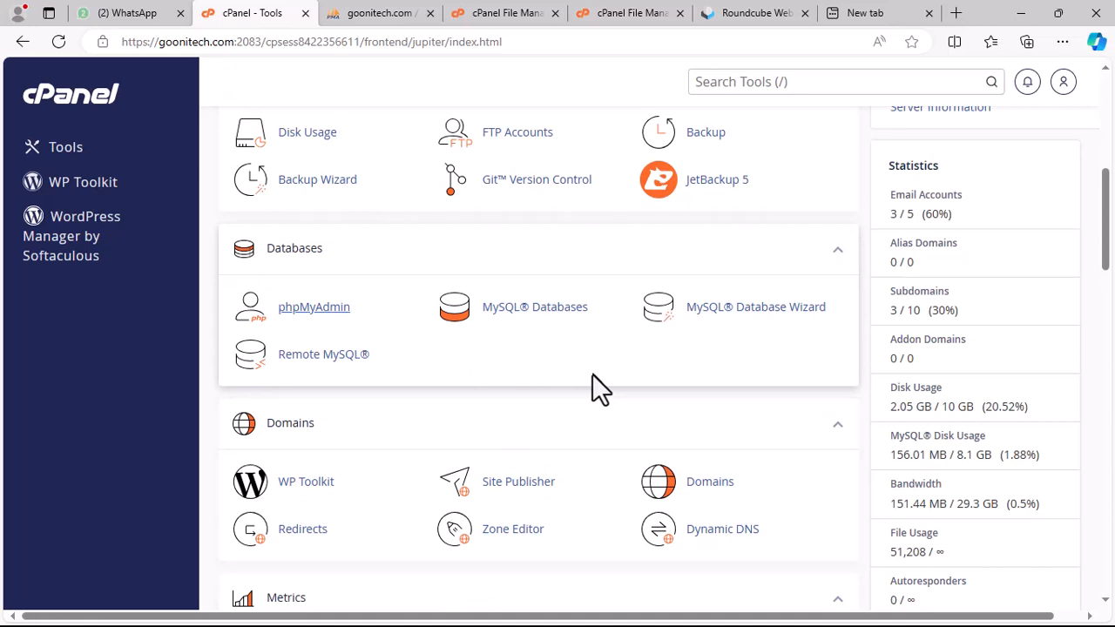
Open Domains and review goonitech.com plus its edu, goopay and kasco subdomains.
{"action": "left_click", "coordinate": [703, 493]}
{"action": "scroll", "coordinate": [581, 356], "scroll_direction": "down", "scroll_amount": 2}
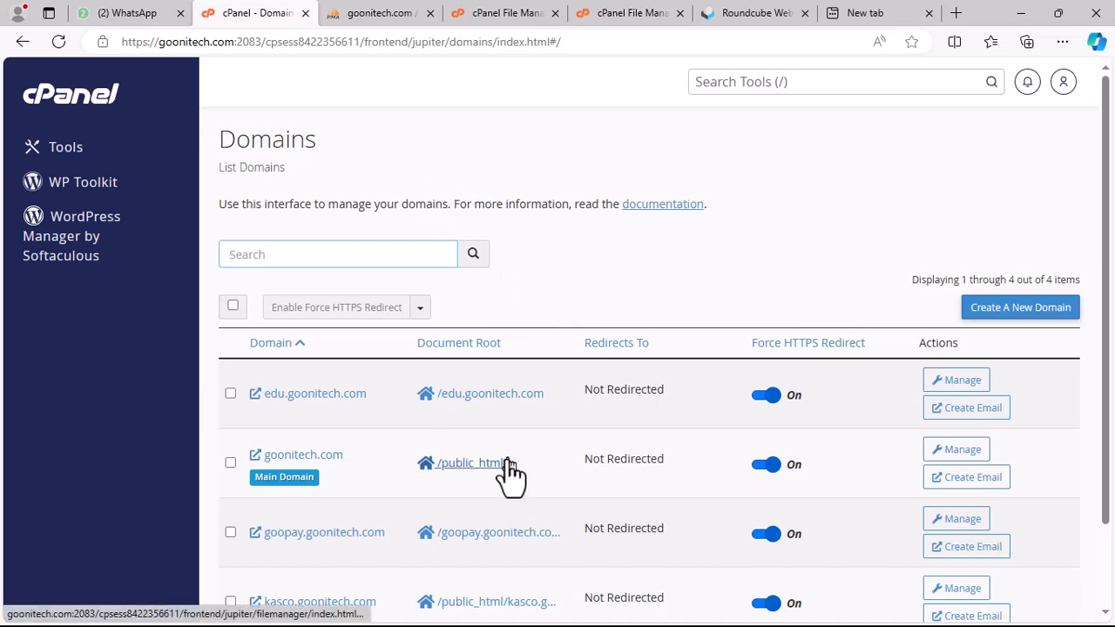
{"action": "scroll", "coordinate": [501, 475], "scroll_direction": "down", "scroll_amount": 2}
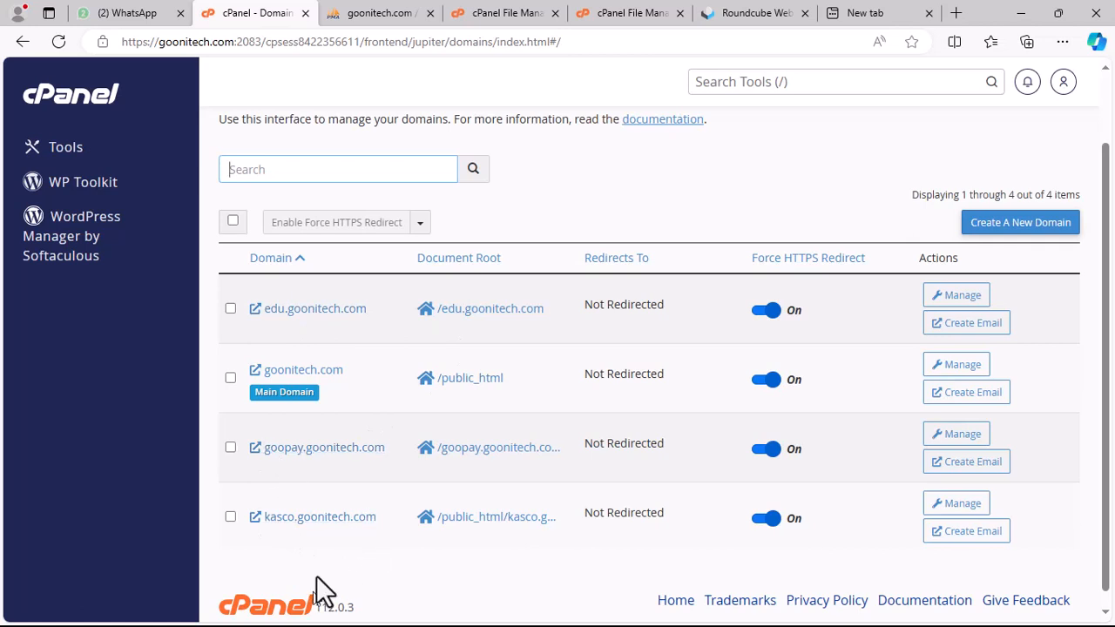
{"action": "scroll", "coordinate": [323, 488], "scroll_direction": "up", "scroll_amount": 1}
{"action": "scroll", "coordinate": [326, 460], "scroll_direction": "down", "scroll_amount": 1}
{"action": "scroll", "coordinate": [409, 479], "scroll_direction": "down", "scroll_amount": 1}
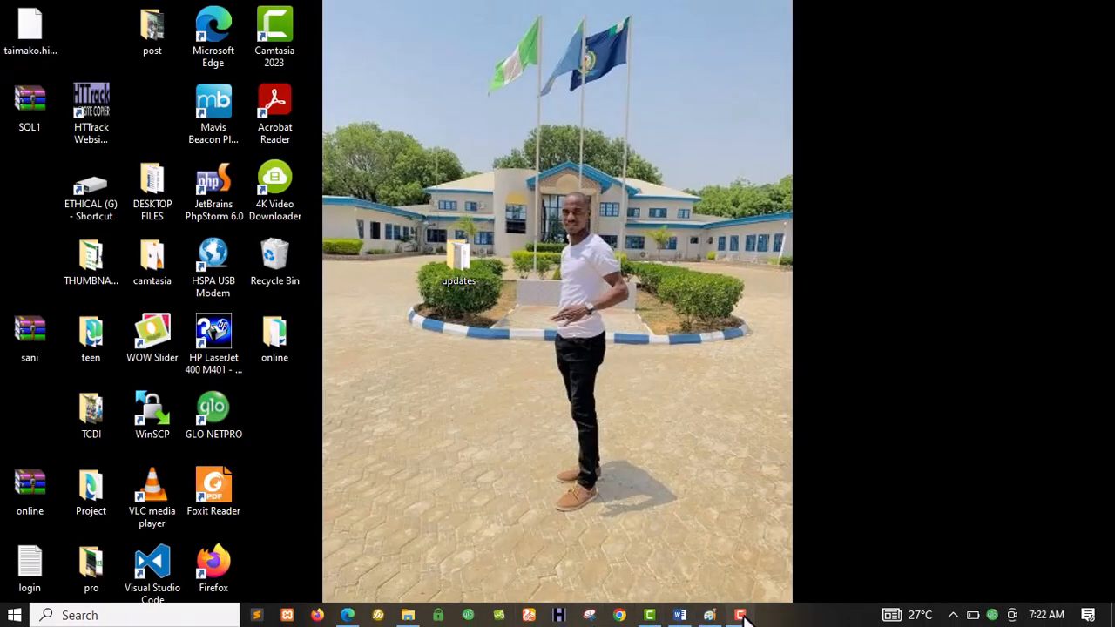
{"action": "left_click", "coordinate": [740, 619]}
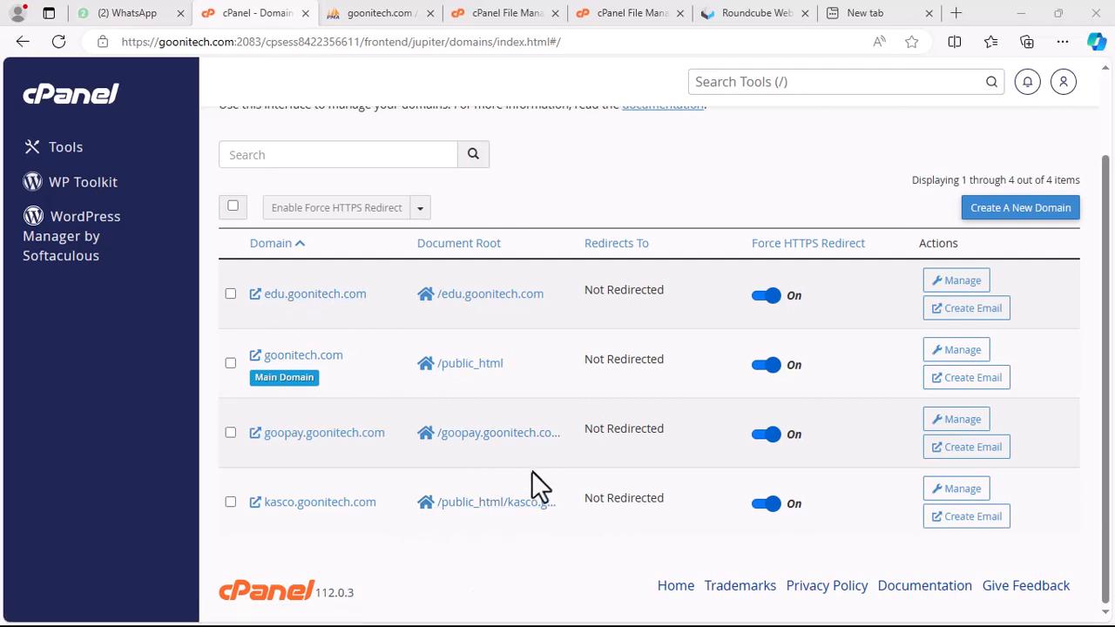
Create domain shopnow.goonitech.com with document root /public_html/shopnow.goonitech.com.
{"action": "scroll", "coordinate": [533, 475], "scroll_direction": "up", "scroll_amount": 2}
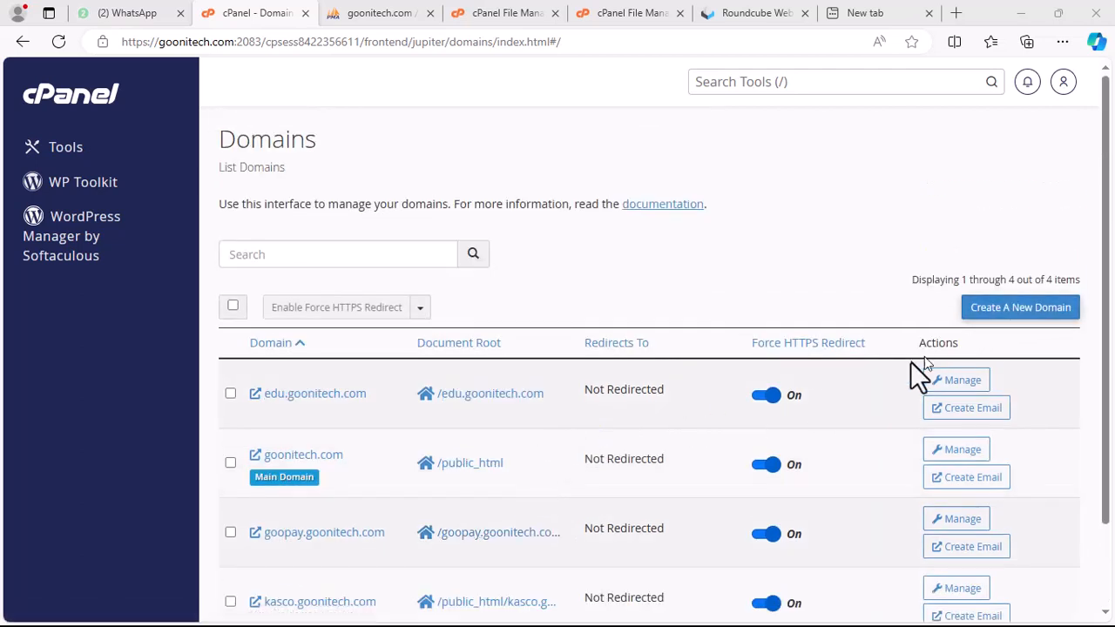
{"action": "scroll", "coordinate": [632, 483], "scroll_direction": "down", "scroll_amount": 2}
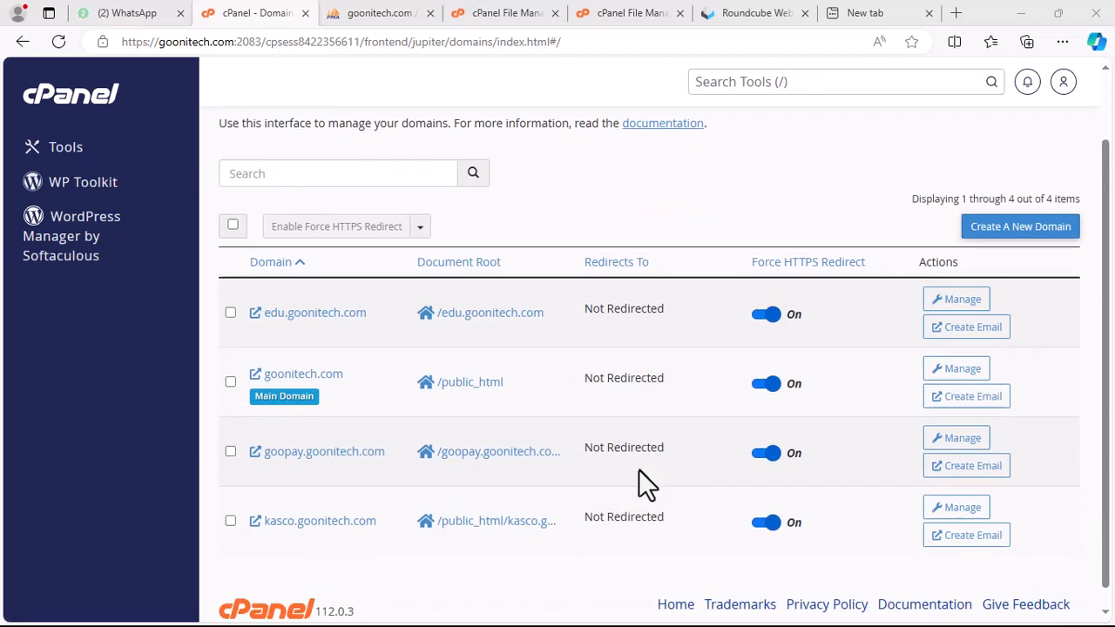
{"action": "scroll", "coordinate": [749, 444], "scroll_direction": "up", "scroll_amount": 2}
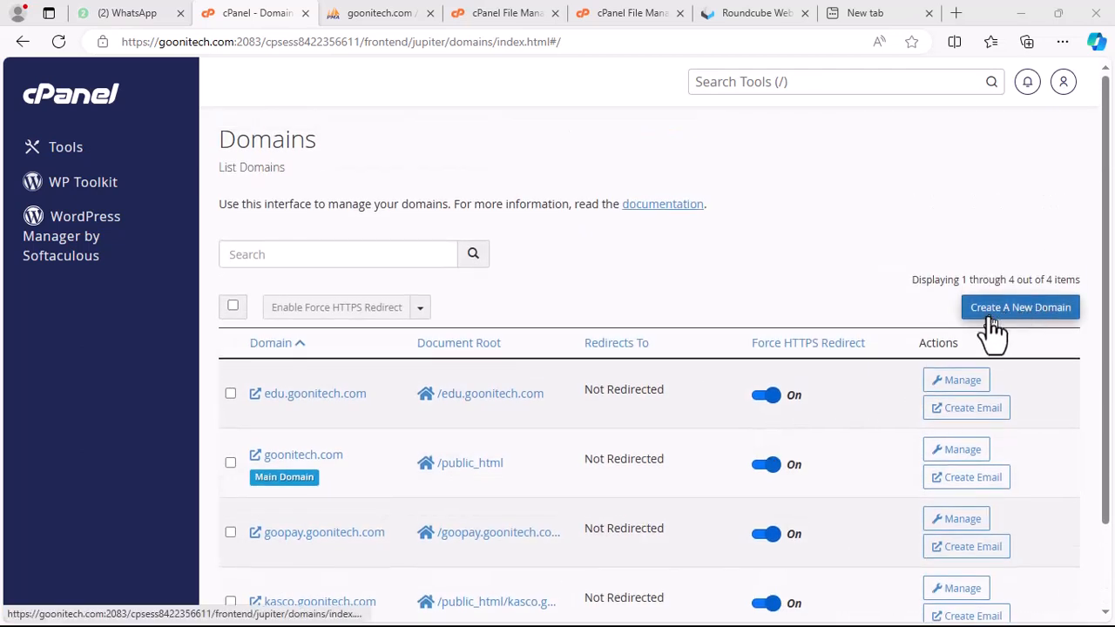
{"action": "left_click", "coordinate": [1035, 322]}
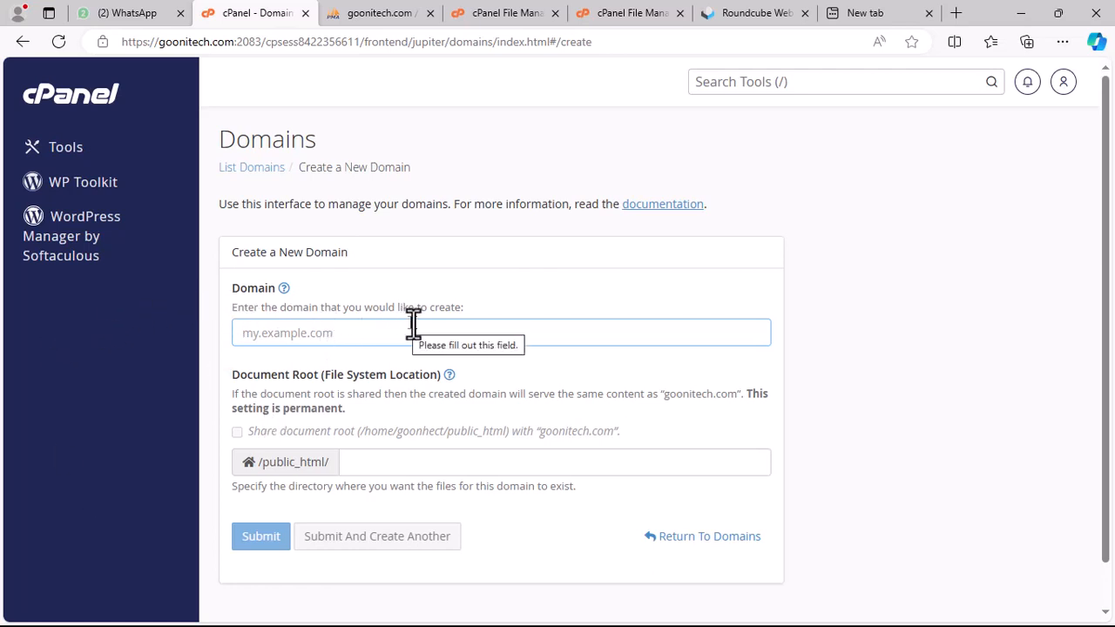
{"action": "left_click", "coordinate": [342, 332]}
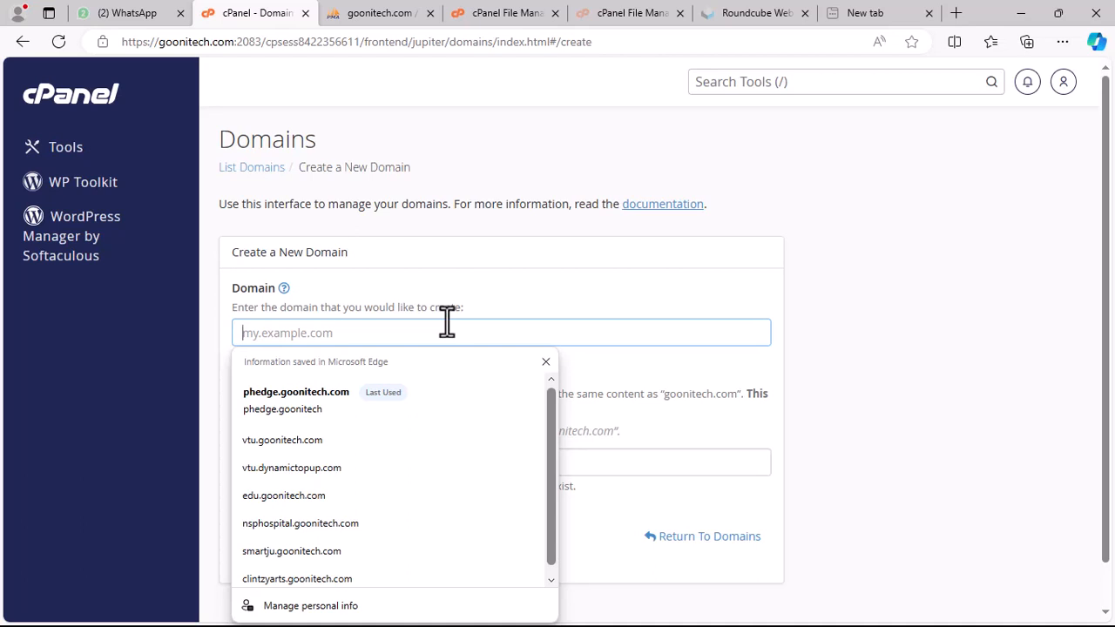
{"action": "type", "text": "sho"}
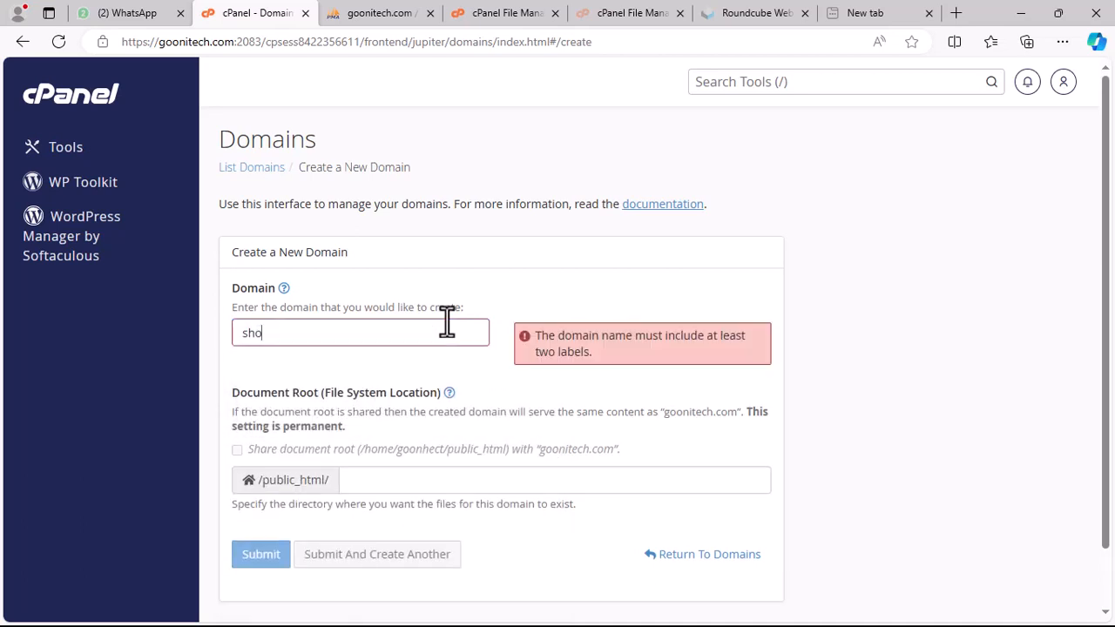
{"action": "type", "text": "pnow."}
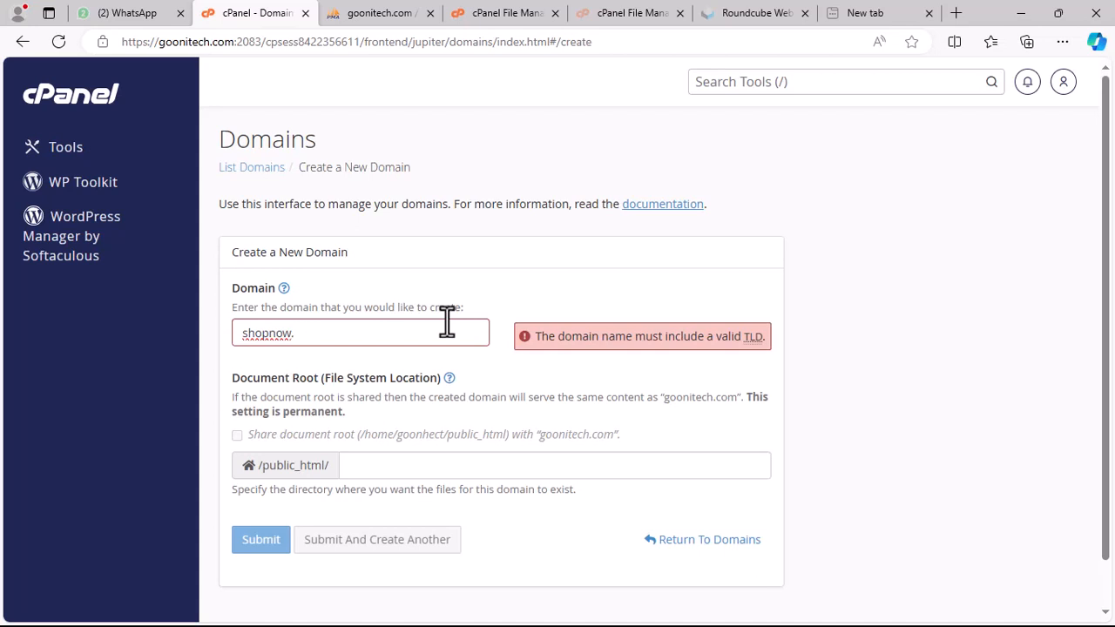
{"action": "type", "text": "goo"}
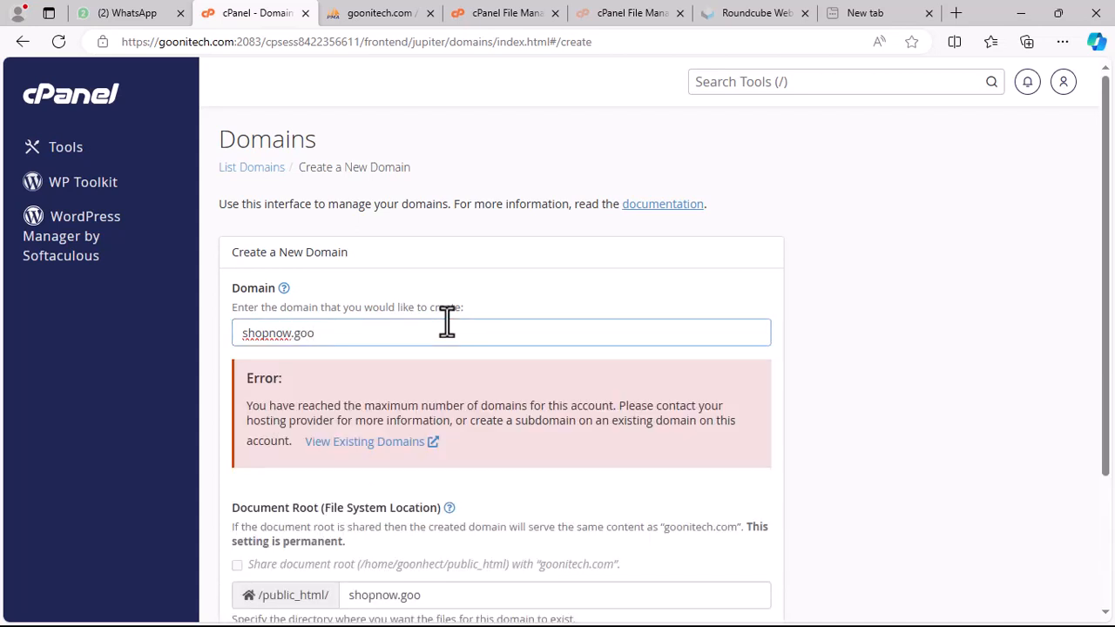
{"action": "type", "text": "nitech.com"}
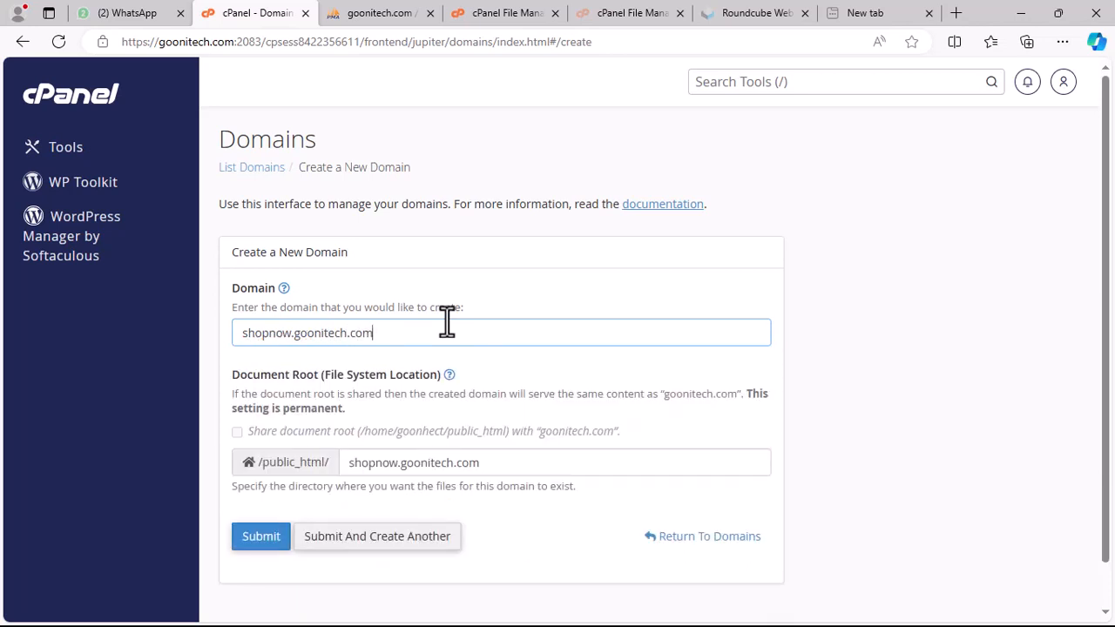
{"action": "left_click", "coordinate": [879, 352]}
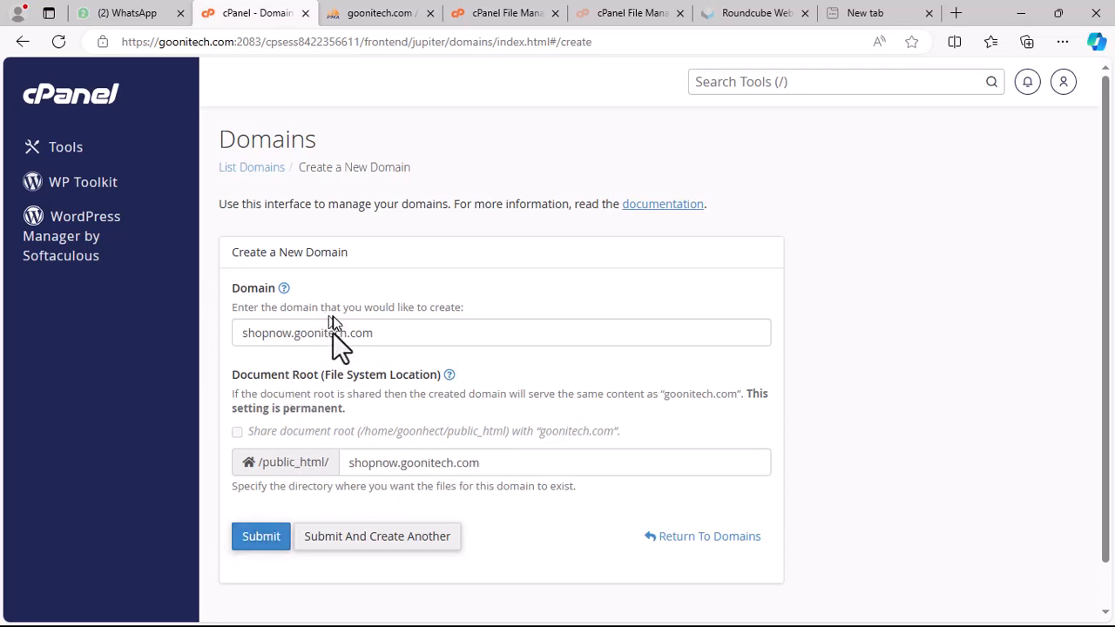
{"action": "left_click", "coordinate": [260, 542]}
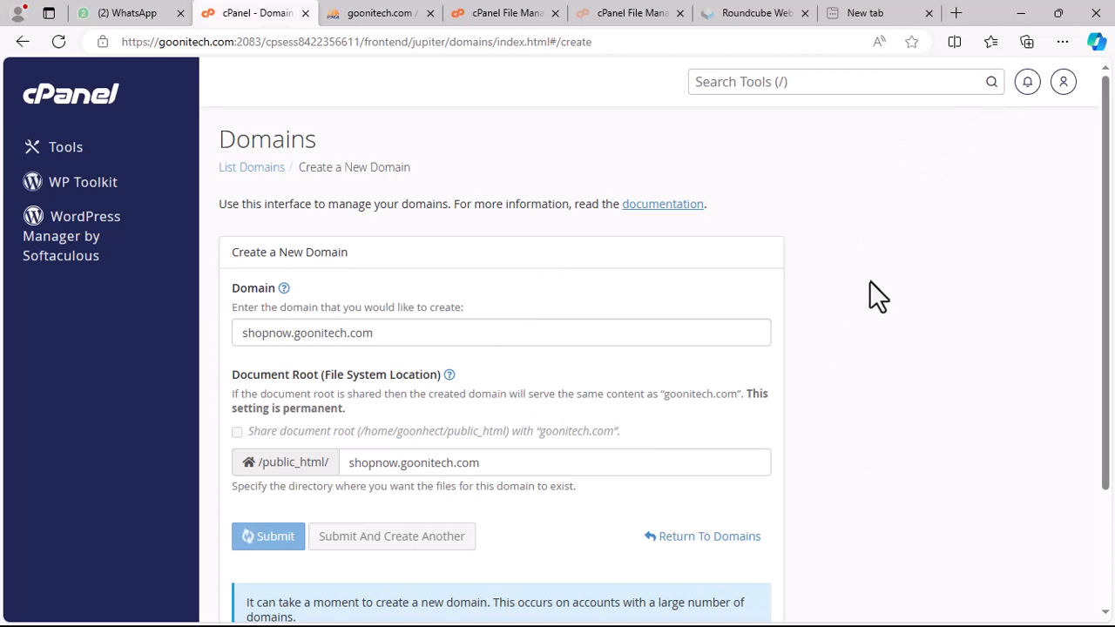
{"action": "scroll", "coordinate": [898, 348], "scroll_direction": "down", "scroll_amount": 3}
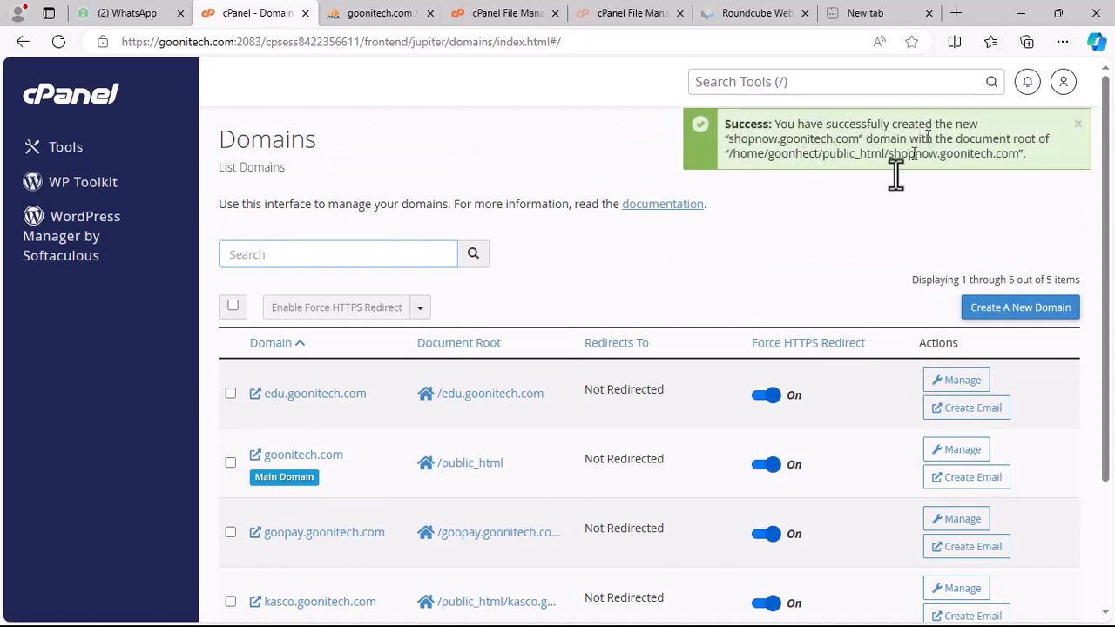
Try twice to turn on Force HTTPS for the shopnow.goonitech.com domain.
{"action": "scroll", "coordinate": [689, 349], "scroll_direction": "down", "scroll_amount": 2}
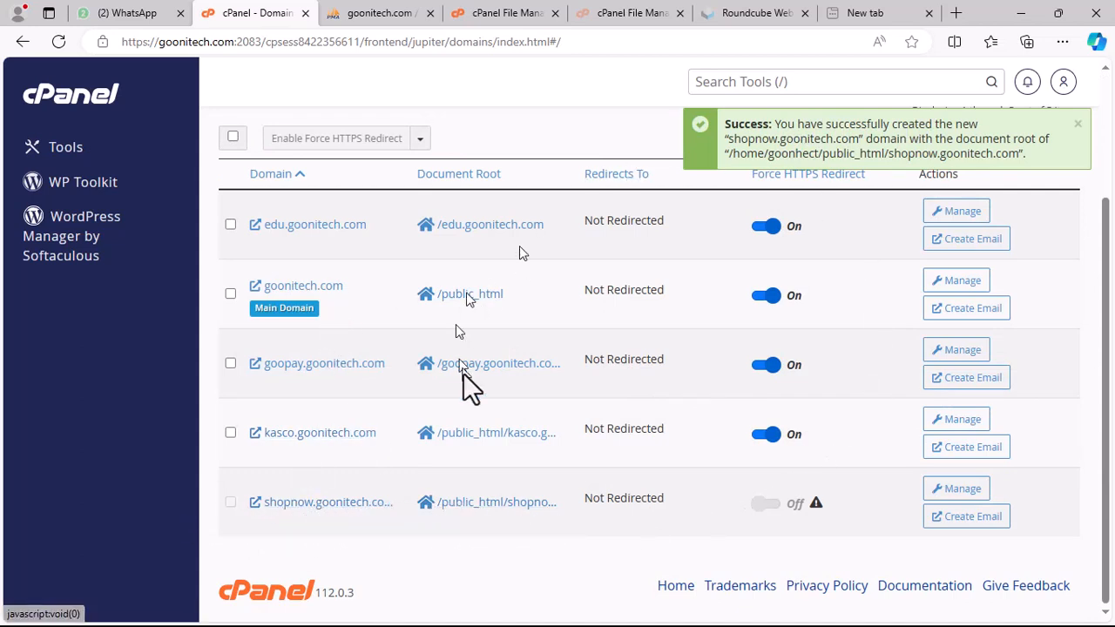
{"action": "scroll", "coordinate": [470, 383], "scroll_direction": "up", "scroll_amount": 2}
{"action": "scroll", "coordinate": [497, 406], "scroll_direction": "down", "scroll_amount": 1}
{"action": "scroll", "coordinate": [563, 400], "scroll_direction": "up", "scroll_amount": 1}
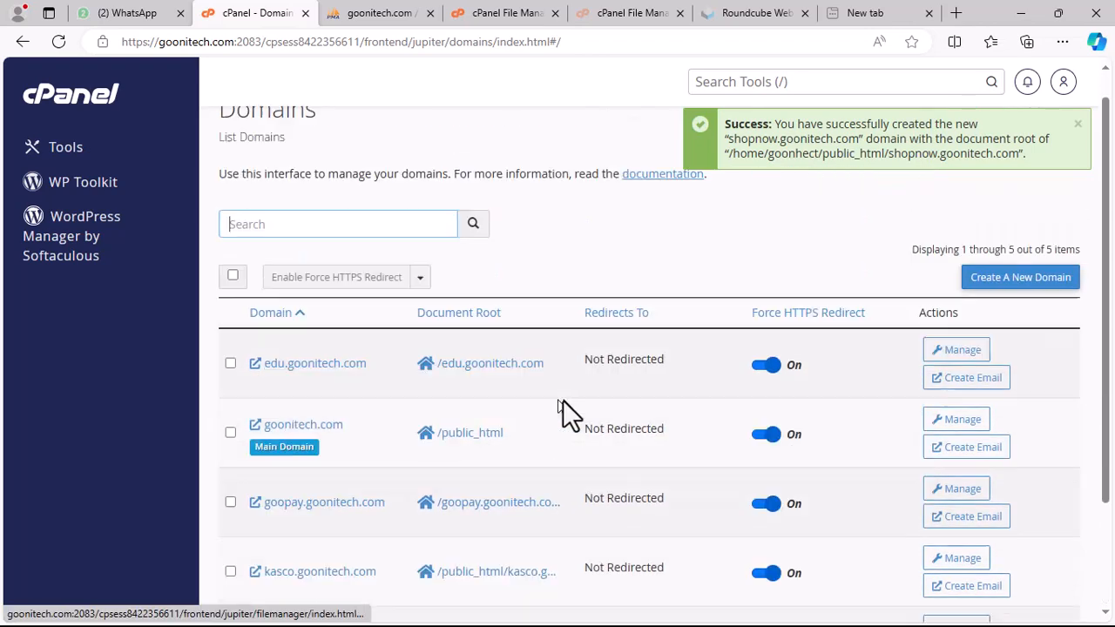
{"action": "scroll", "coordinate": [563, 399], "scroll_direction": "up", "scroll_amount": 1}
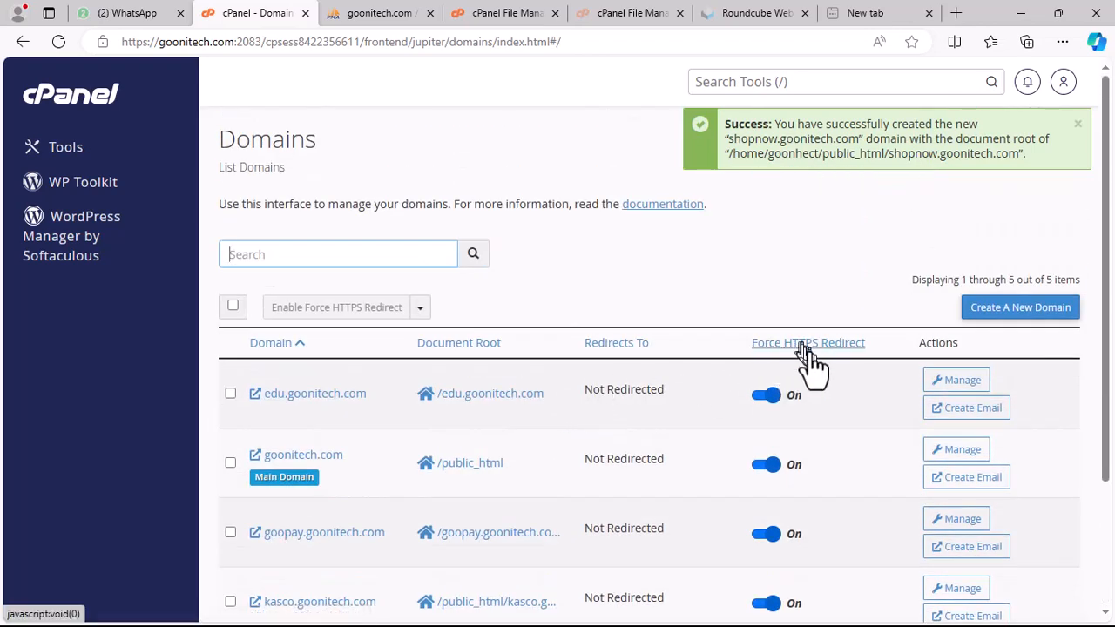
{"action": "scroll", "coordinate": [737, 478], "scroll_direction": "down", "scroll_amount": 2}
{"action": "left_click", "coordinate": [769, 503]}
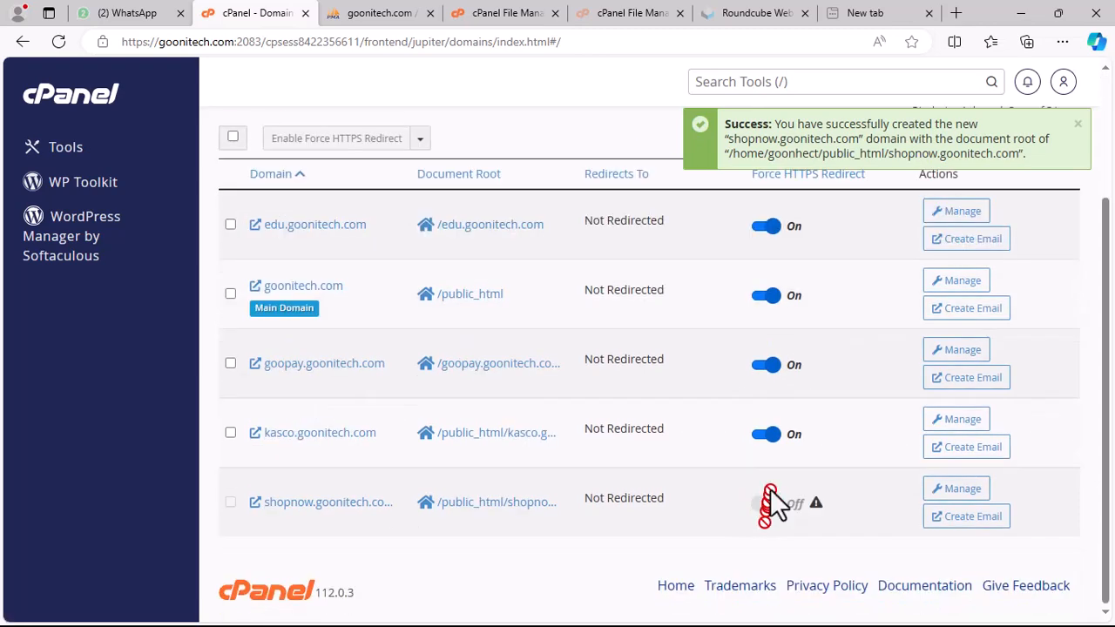
{"action": "scroll", "coordinate": [765, 435], "scroll_direction": "up", "scroll_amount": 2}
{"action": "scroll", "coordinate": [787, 545], "scroll_direction": "down", "scroll_amount": 2}
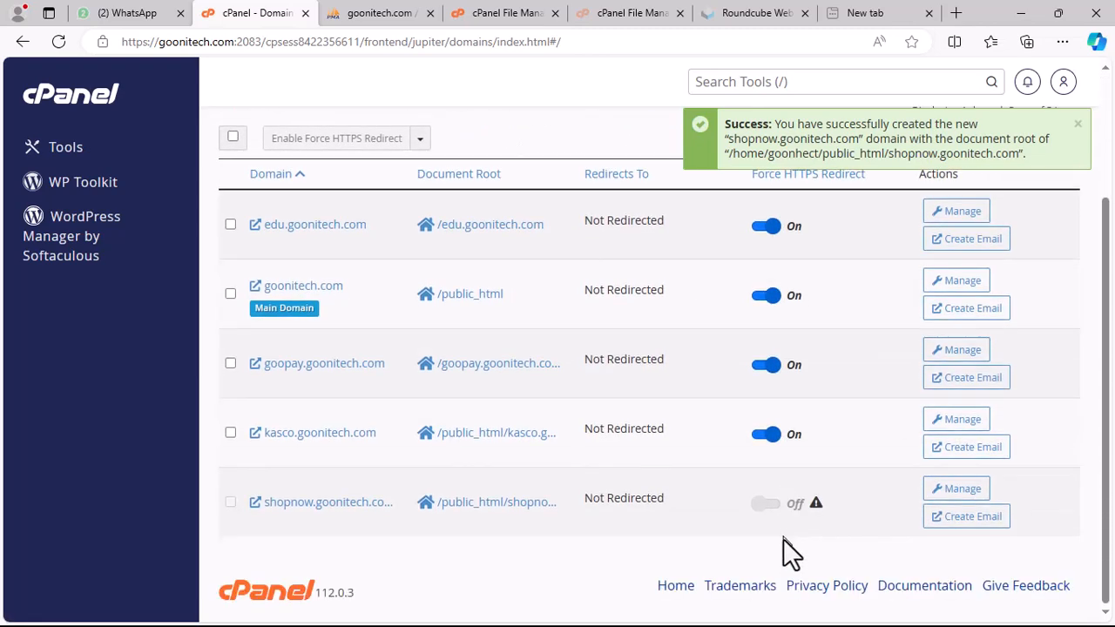
{"action": "left_click", "coordinate": [766, 504]}
Return to the cPanel Tools home and bring the Files tools into view.
{"action": "scroll", "coordinate": [52, 165], "scroll_direction": "up", "scroll_amount": 1}
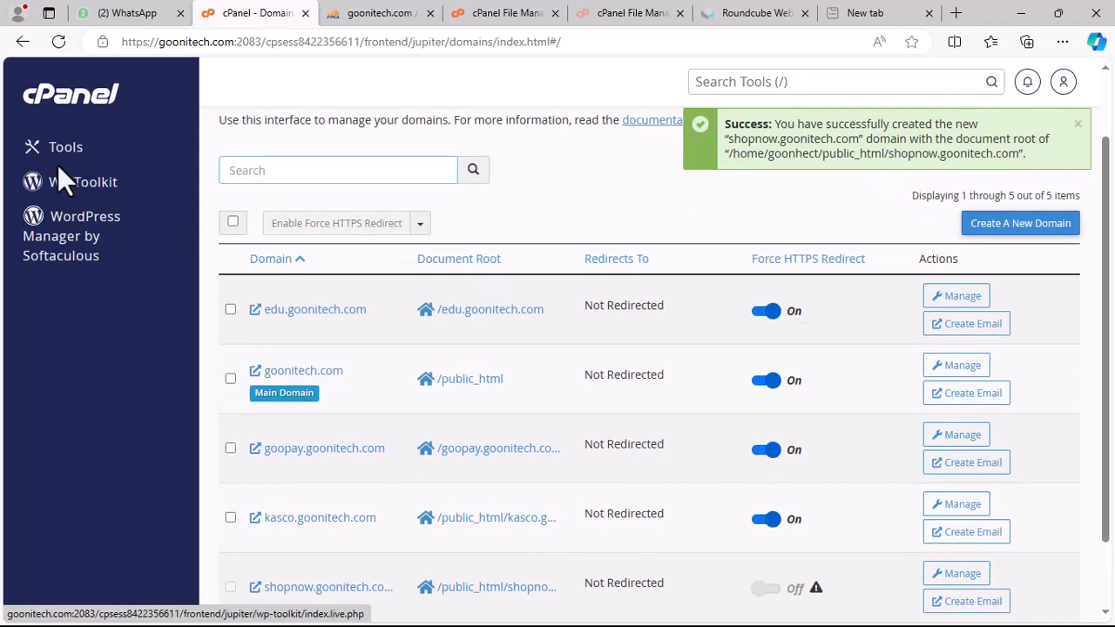
{"action": "left_click", "coordinate": [63, 155]}
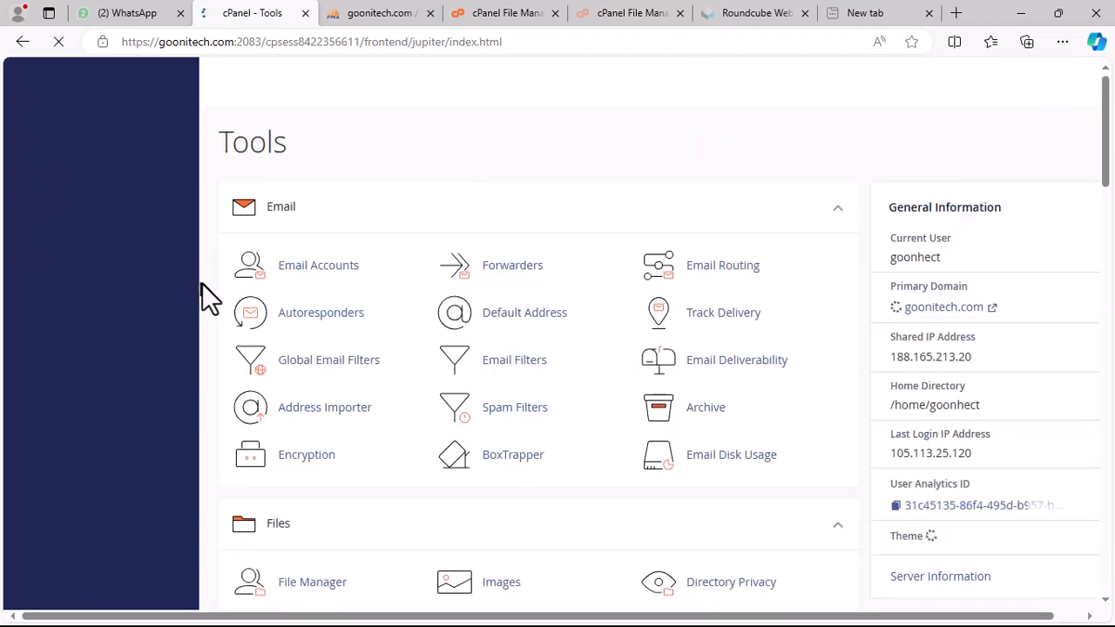
{"action": "scroll", "coordinate": [506, 383], "scroll_direction": "down", "scroll_amount": 5}
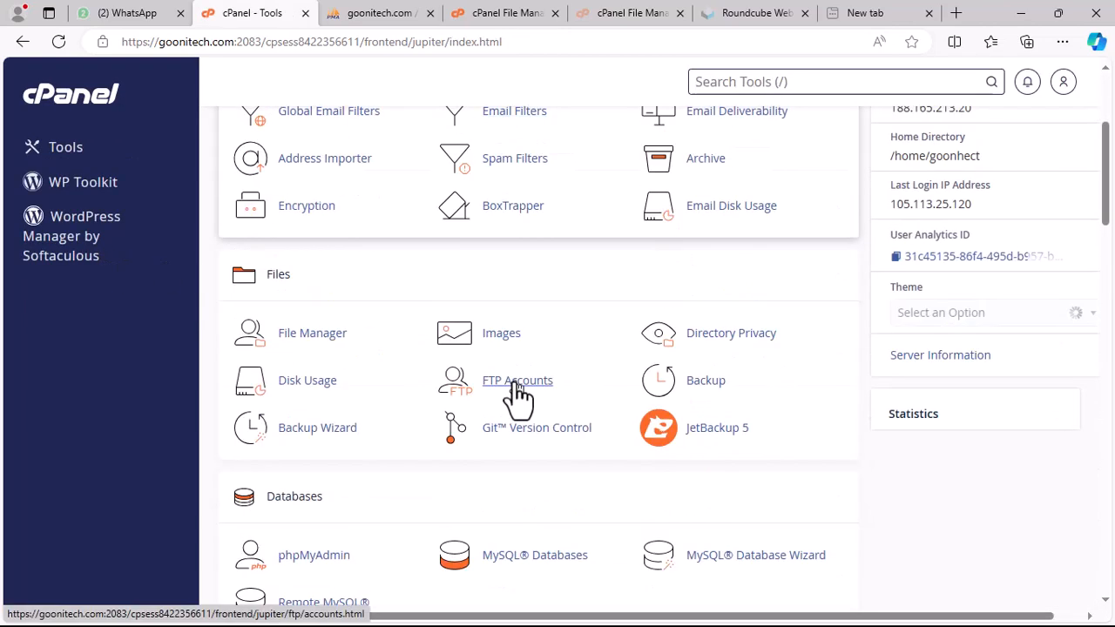
On the Domains page, switch Force HTTPS Redirect to On for shopnow.goonitech.com.
{"action": "scroll", "coordinate": [717, 540], "scroll_direction": "down", "scroll_amount": 2}
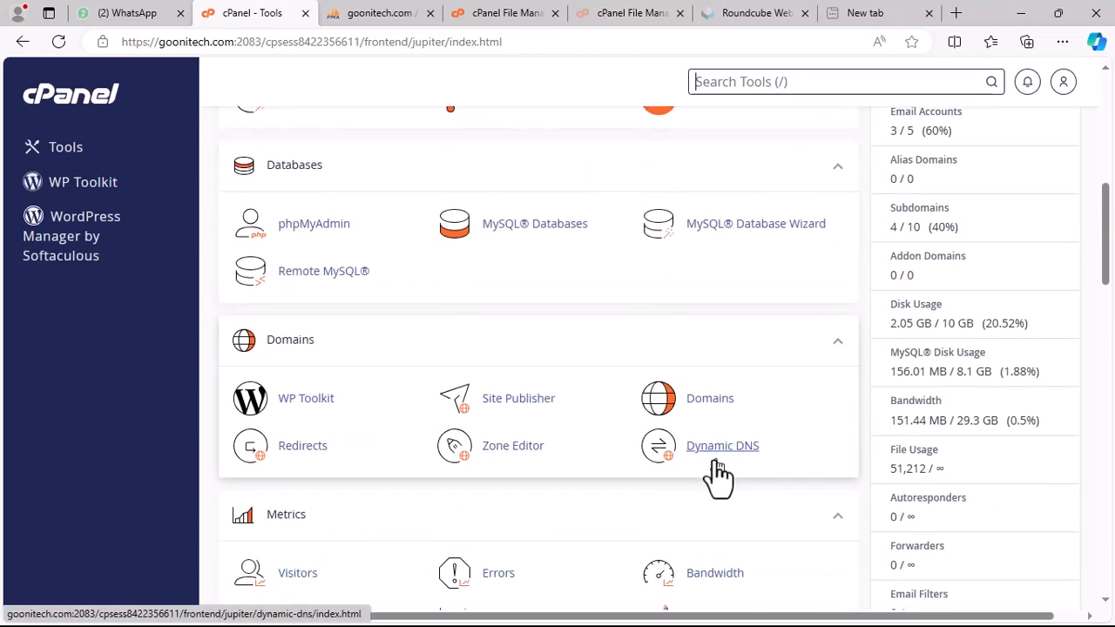
{"action": "left_click", "coordinate": [701, 401]}
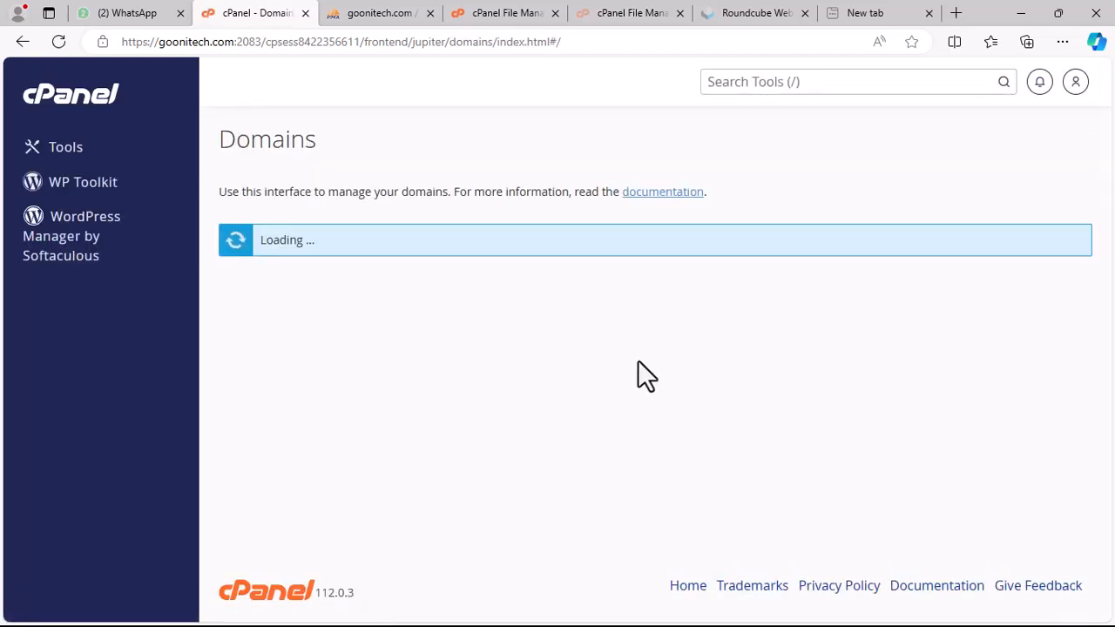
{"action": "scroll", "coordinate": [642, 460], "scroll_direction": "down", "scroll_amount": 2}
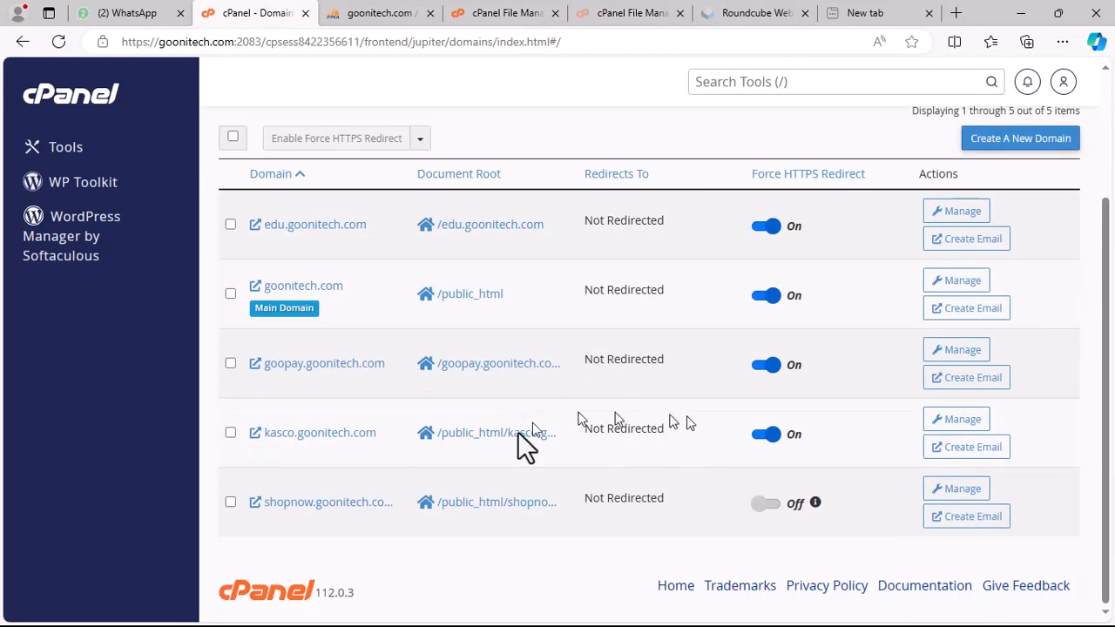
{"action": "left_click", "coordinate": [769, 505]}
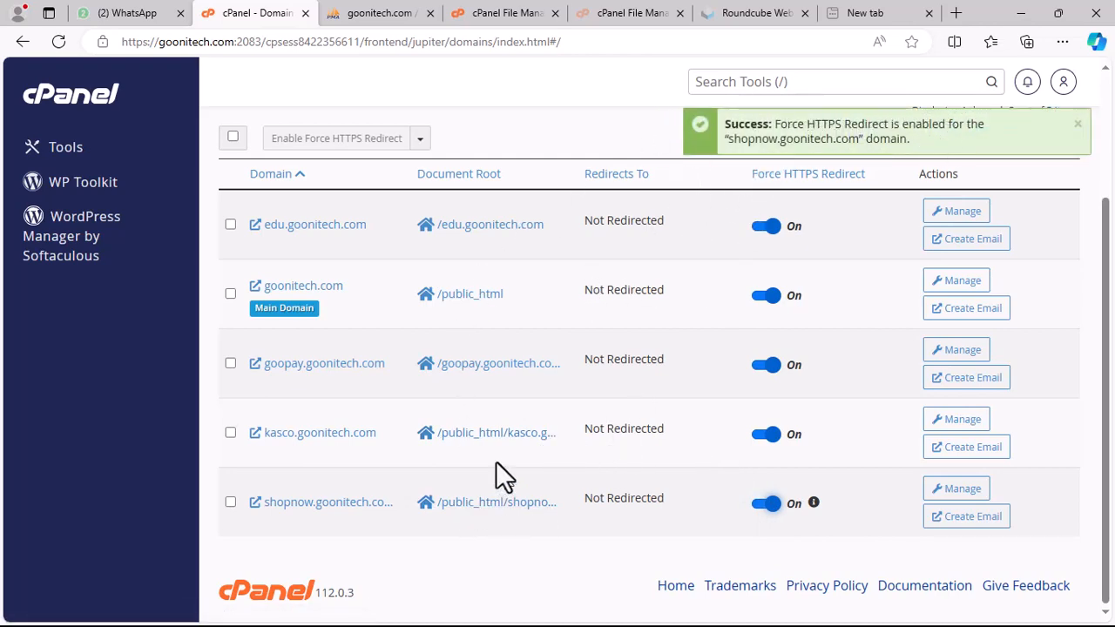
{"action": "scroll", "coordinate": [501, 466], "scroll_direction": "up", "scroll_amount": 2}
{"action": "scroll", "coordinate": [479, 423], "scroll_direction": "down", "scroll_amount": 2}
{"action": "scroll", "coordinate": [485, 424], "scroll_direction": "up", "scroll_amount": 2}
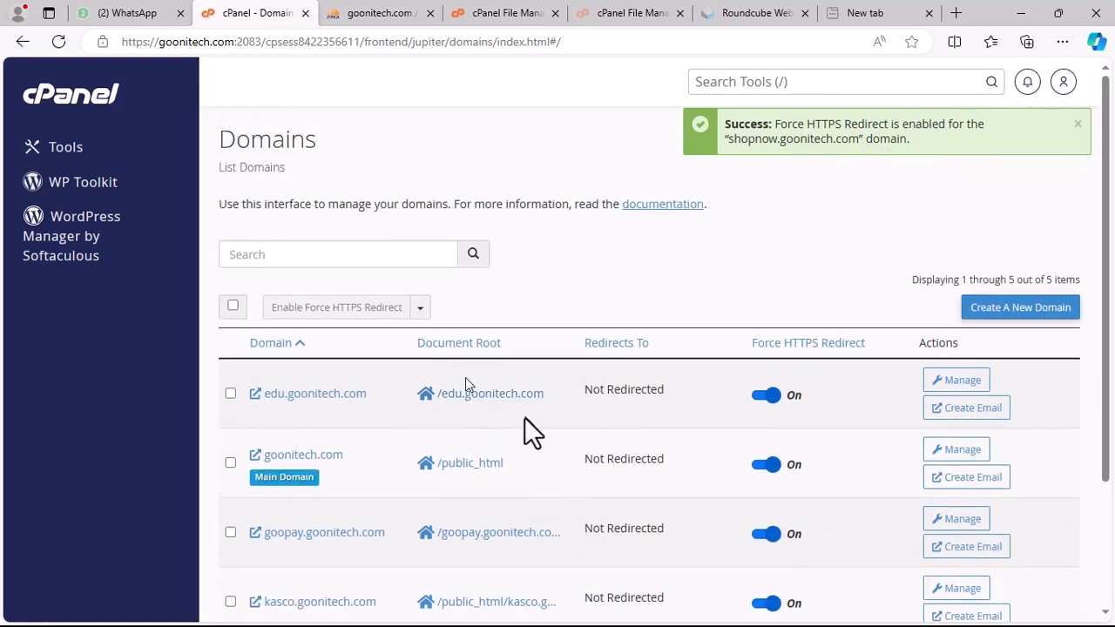
{"action": "scroll", "coordinate": [525, 423], "scroll_direction": "down", "scroll_amount": 2}
{"action": "scroll", "coordinate": [652, 423], "scroll_direction": "up", "scroll_amount": 2}
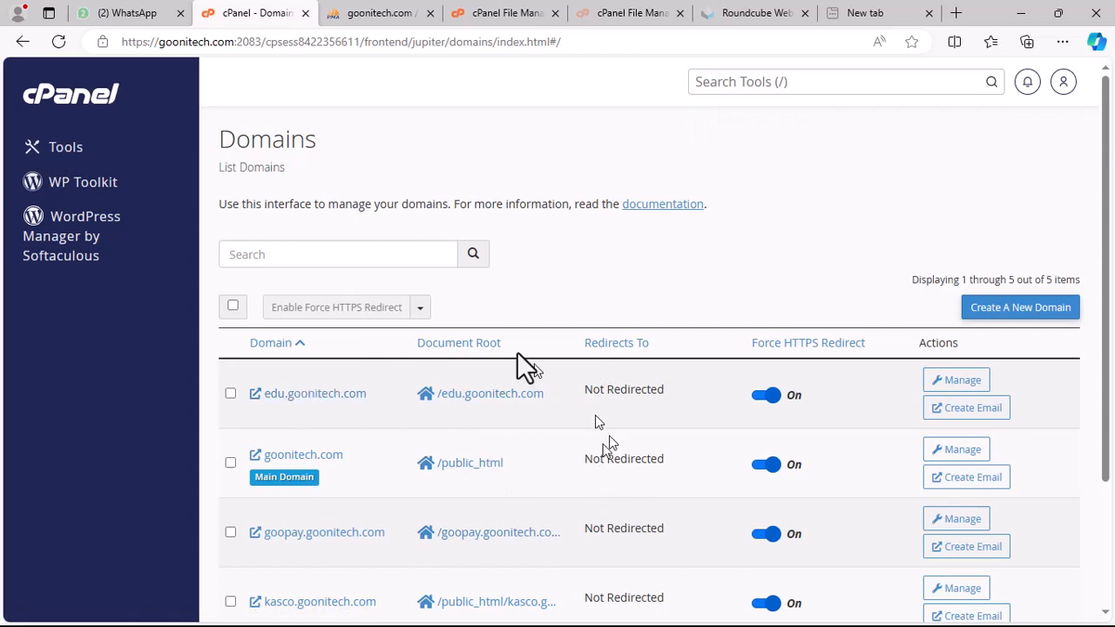
Return to the Tools home and scroll down to SSL/TLS Status in the Security section.
{"action": "left_click", "coordinate": [57, 150]}
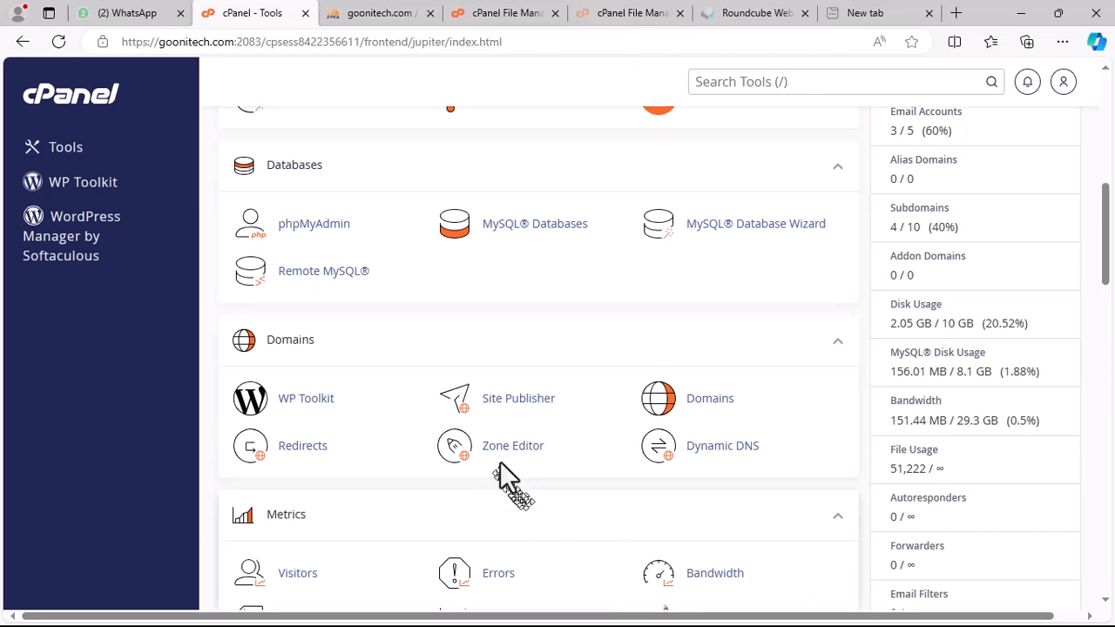
{"action": "scroll", "coordinate": [504, 445], "scroll_direction": "down", "scroll_amount": 1}
{"action": "scroll", "coordinate": [505, 440], "scroll_direction": "down", "scroll_amount": 1}
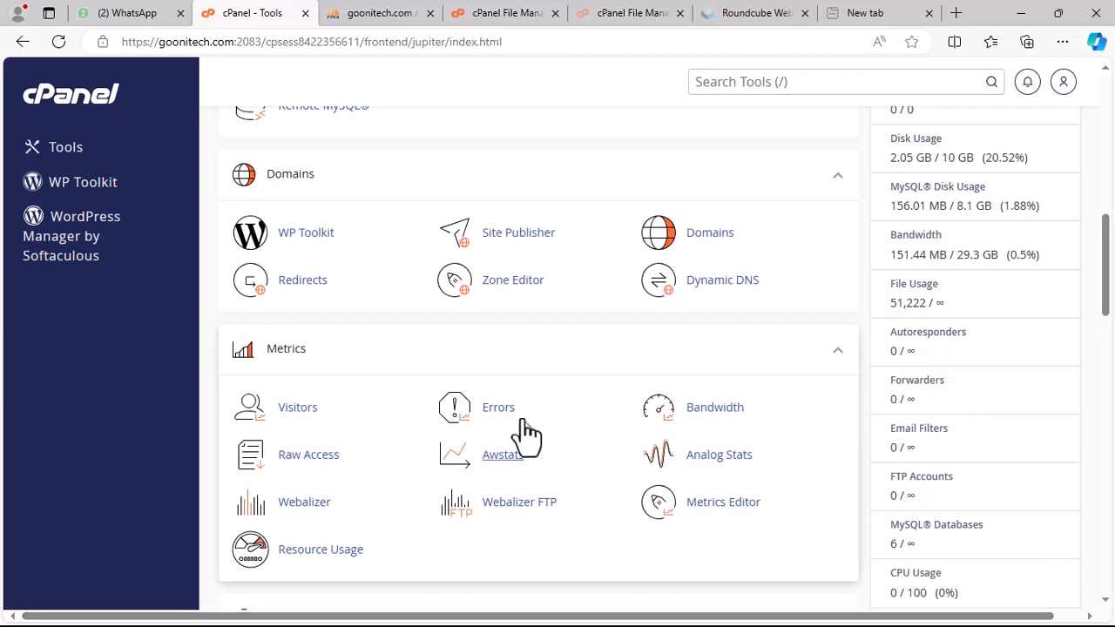
{"action": "scroll", "coordinate": [585, 462], "scroll_direction": "down", "scroll_amount": 2}
{"action": "scroll", "coordinate": [583, 419], "scroll_direction": "down", "scroll_amount": 2}
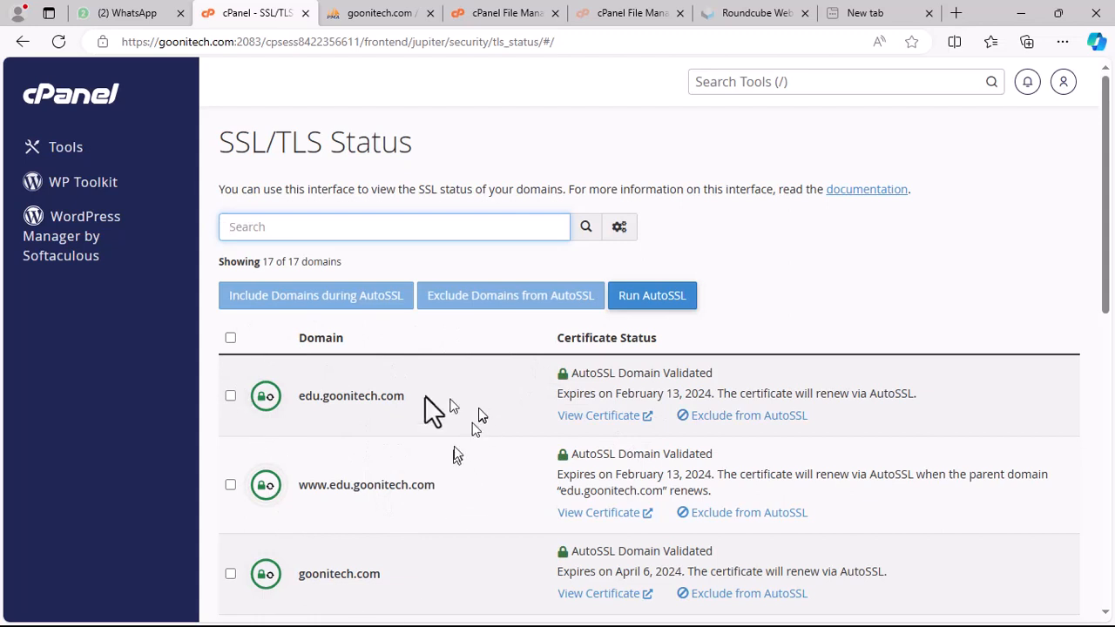
{"action": "scroll", "coordinate": [369, 454], "scroll_direction": "down", "scroll_amount": 1}
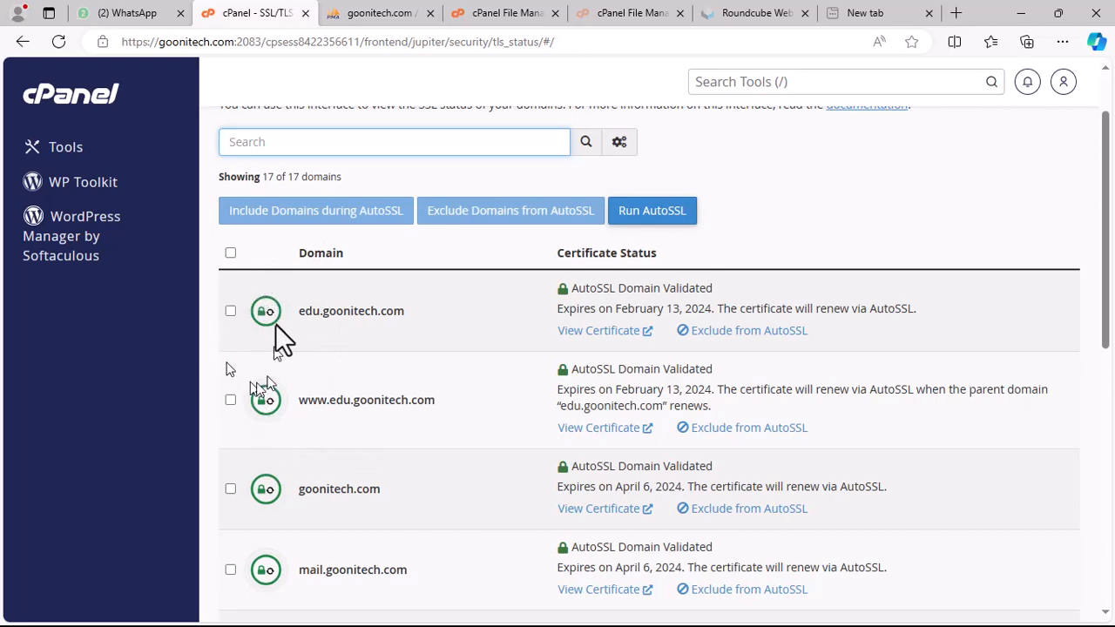
{"action": "scroll", "coordinate": [267, 446], "scroll_direction": "down", "scroll_amount": 5}
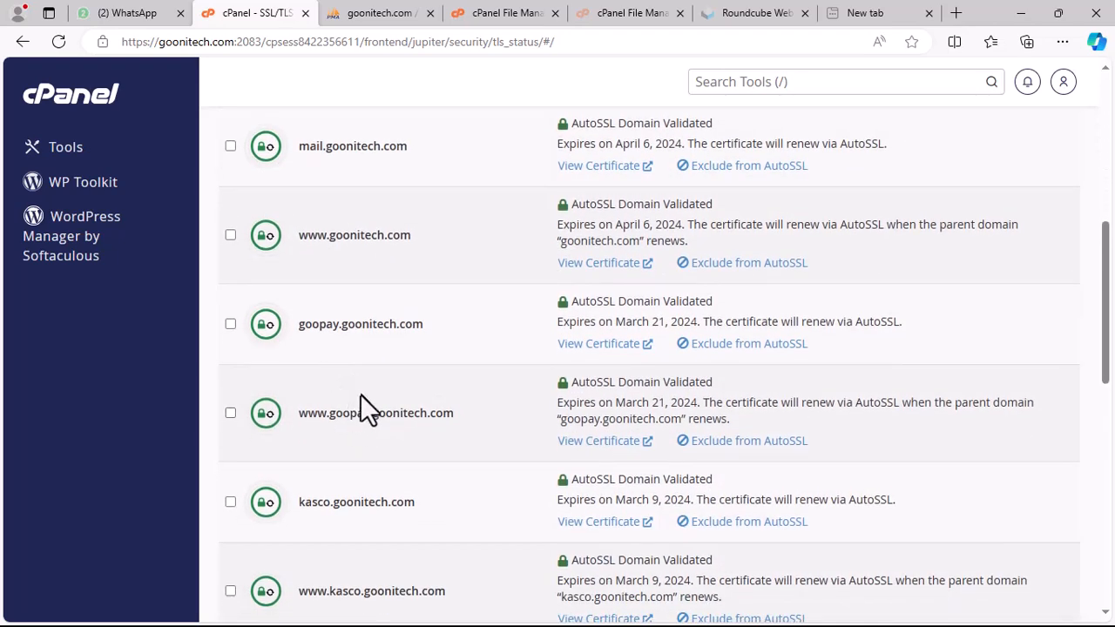
{"action": "scroll", "coordinate": [346, 392], "scroll_direction": "down", "scroll_amount": 2}
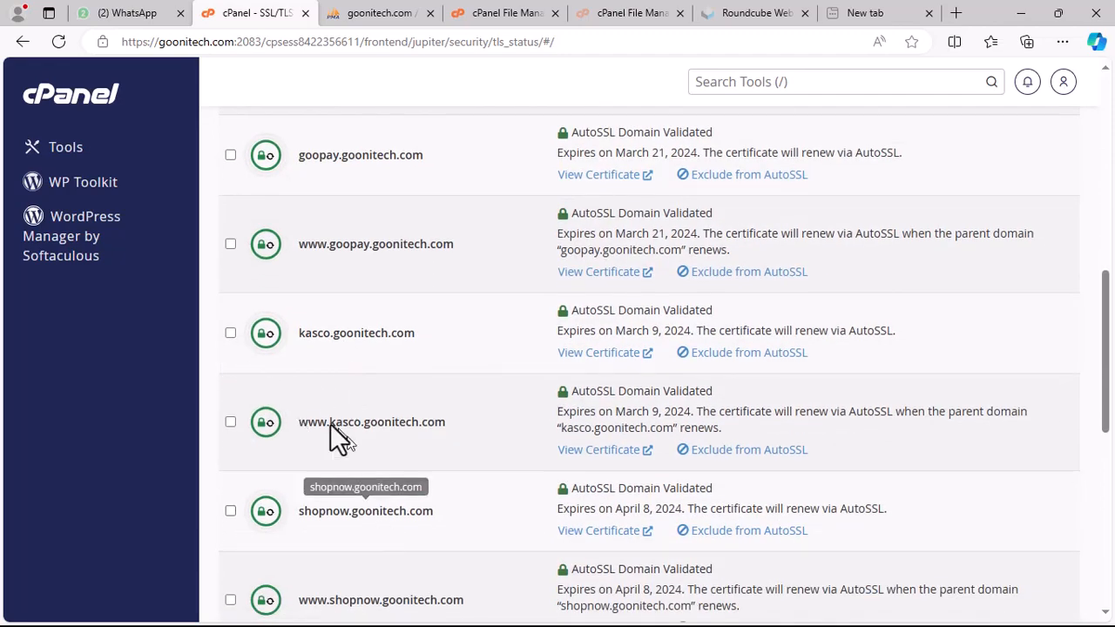
{"action": "scroll", "coordinate": [322, 499], "scroll_direction": "up", "scroll_amount": 7}
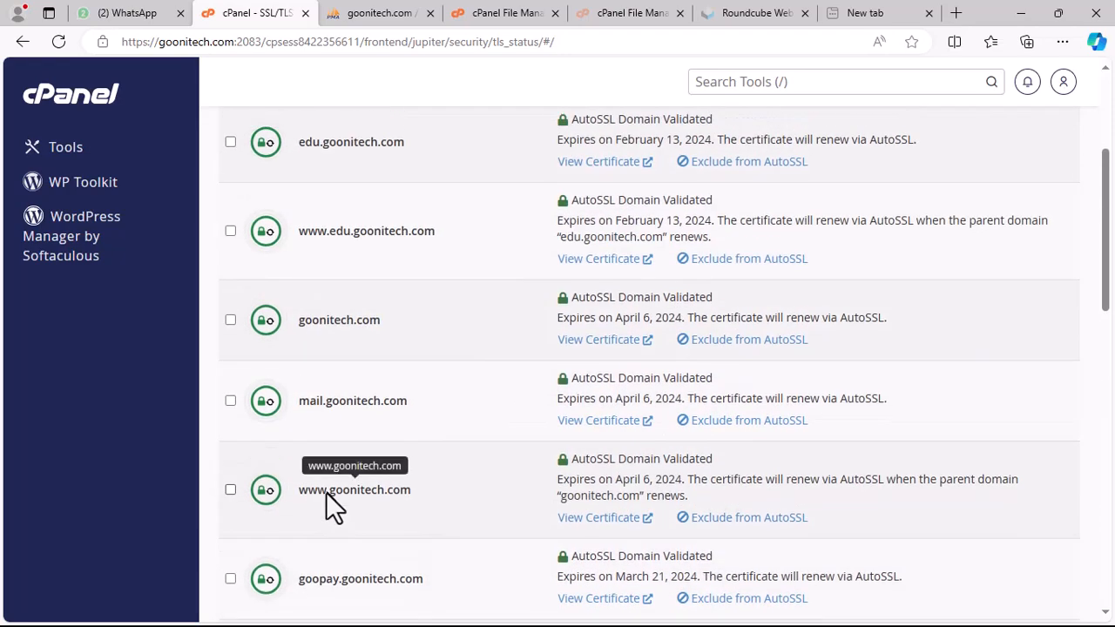
{"action": "scroll", "coordinate": [332, 470], "scroll_direction": "down", "scroll_amount": 5}
{"action": "scroll", "coordinate": [336, 453], "scroll_direction": "down", "scroll_amount": 9}
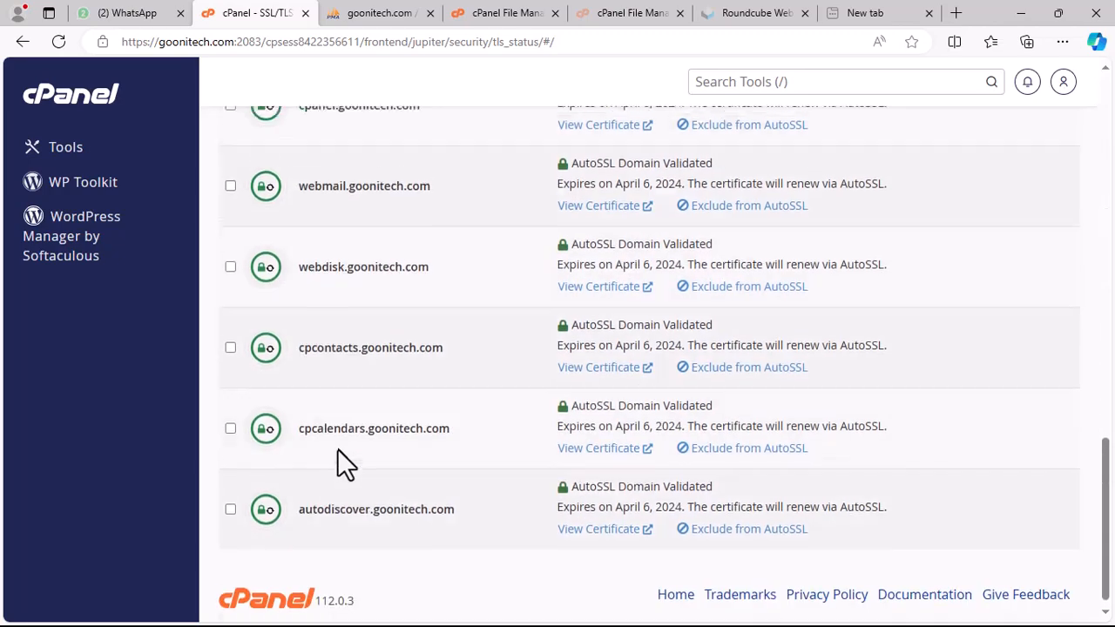
{"action": "scroll", "coordinate": [337, 449], "scroll_direction": "up", "scroll_amount": 5}
{"action": "scroll", "coordinate": [338, 450], "scroll_direction": "up", "scroll_amount": 8}
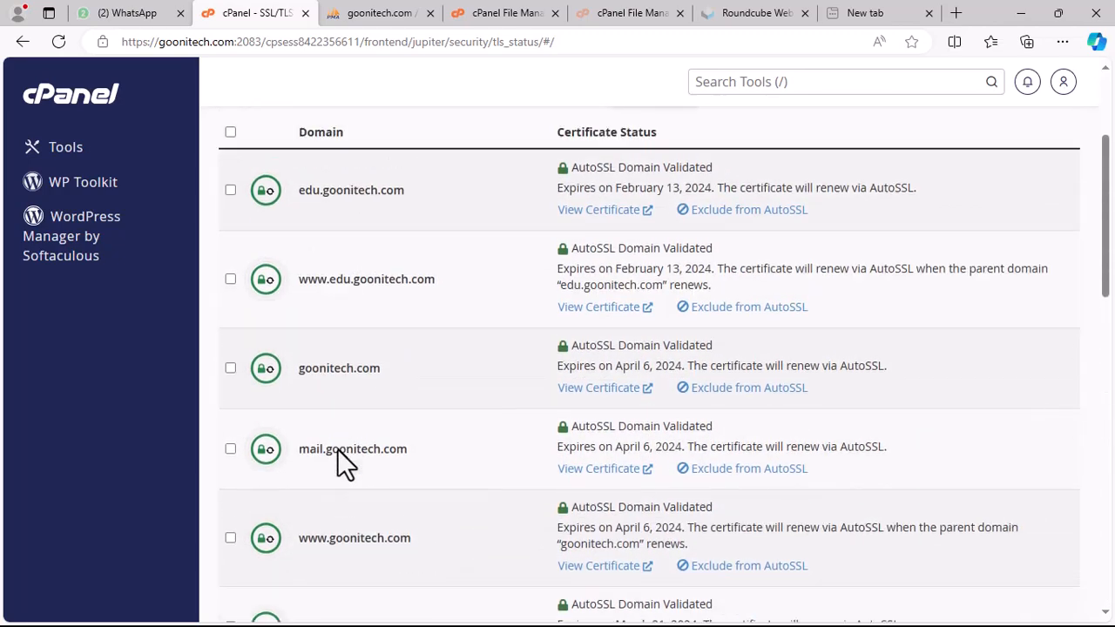
{"action": "scroll", "coordinate": [337, 449], "scroll_direction": "down", "scroll_amount": 1}
{"action": "scroll", "coordinate": [338, 452], "scroll_direction": "up", "scroll_amount": 2}
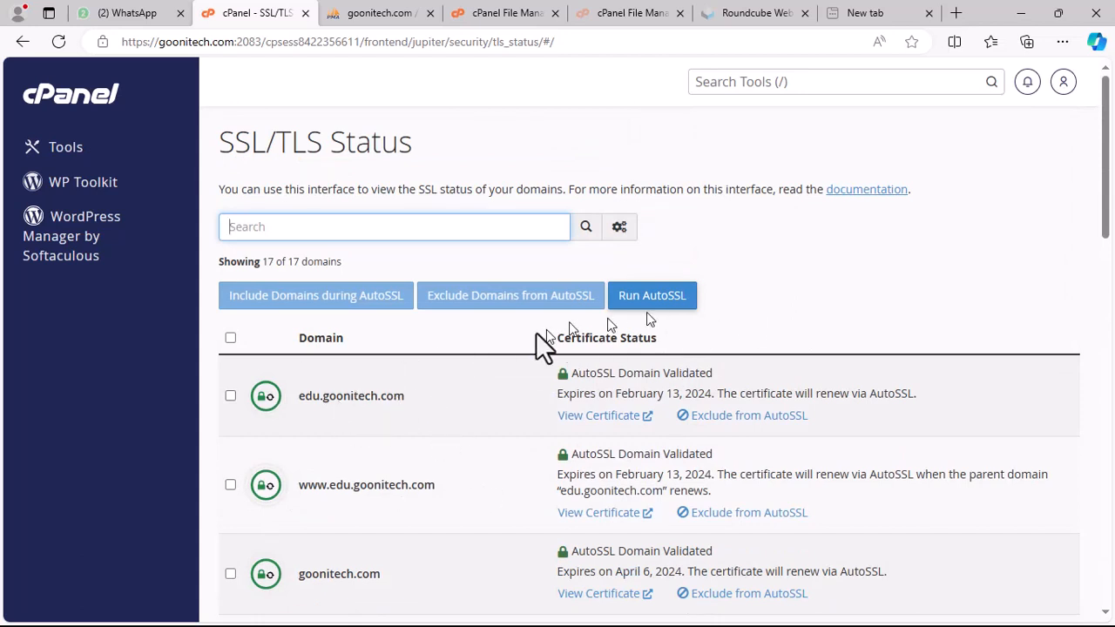
{"action": "scroll", "coordinate": [344, 459], "scroll_direction": "down", "scroll_amount": 1}
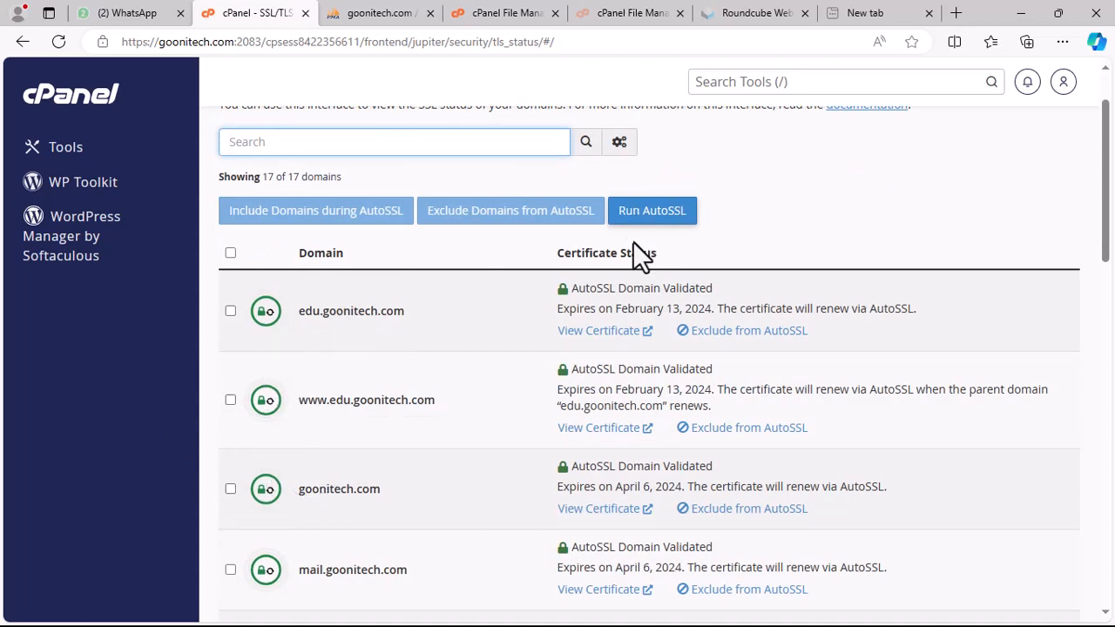
{"action": "left_click", "coordinate": [685, 218]}
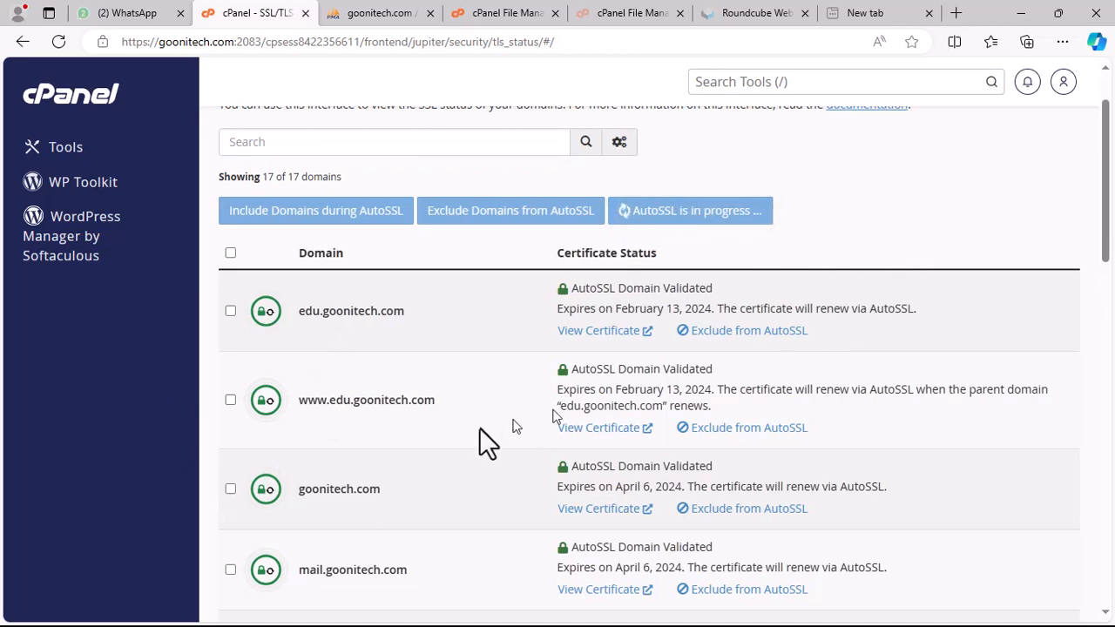
{"action": "left_click", "coordinate": [702, 217]}
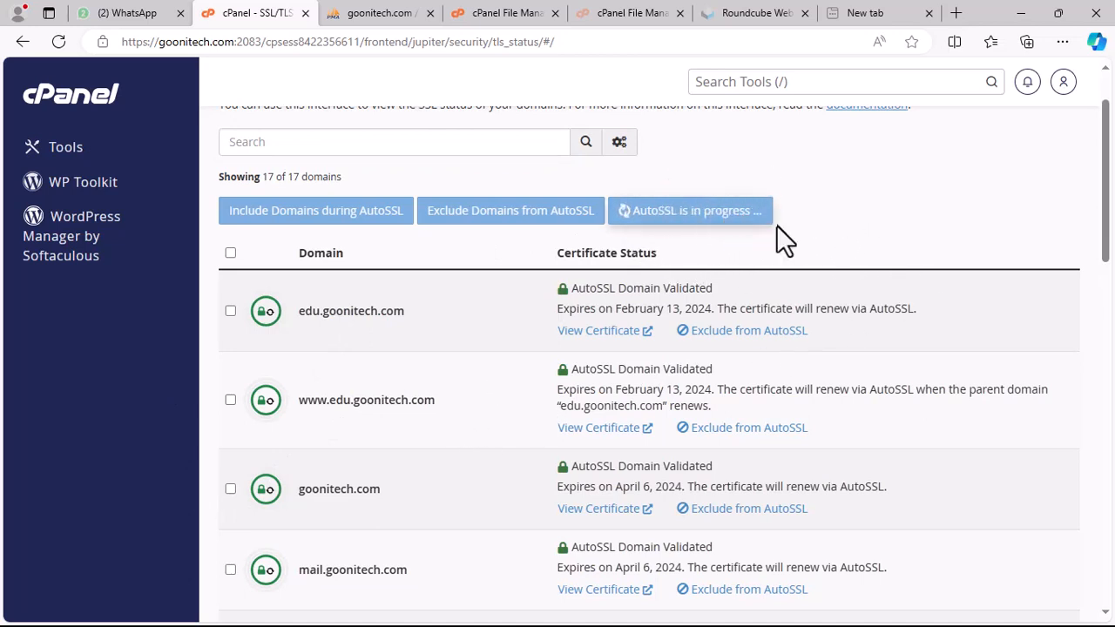
{"action": "scroll", "coordinate": [749, 436], "scroll_direction": "down", "scroll_amount": 2}
{"action": "scroll", "coordinate": [741, 449], "scroll_direction": "down", "scroll_amount": 10}
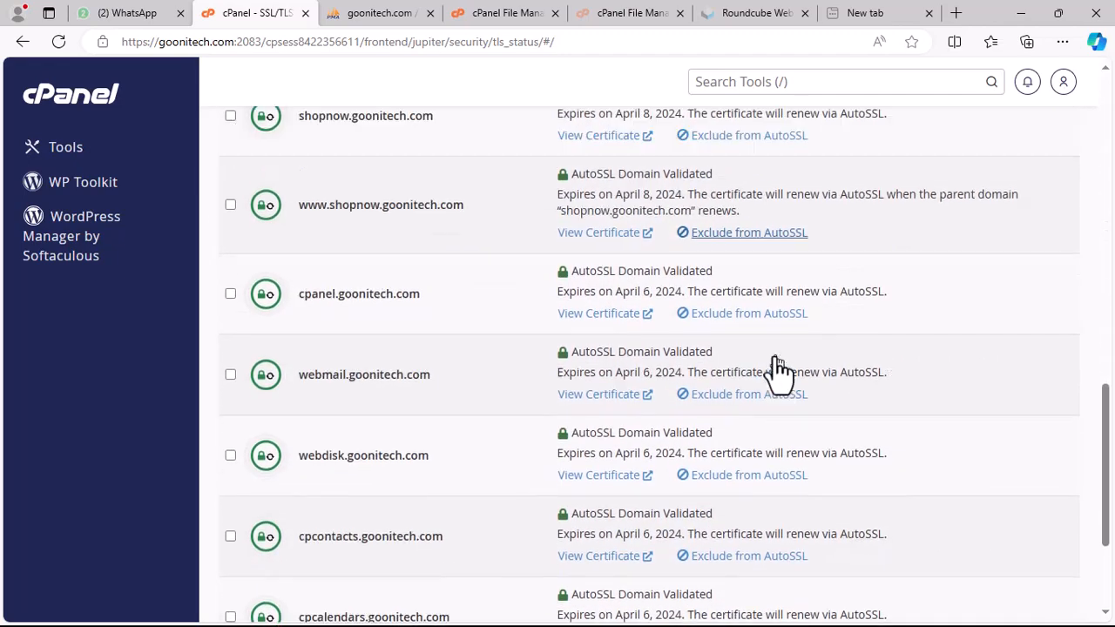
{"action": "scroll", "coordinate": [642, 460], "scroll_direction": "up", "scroll_amount": 6}
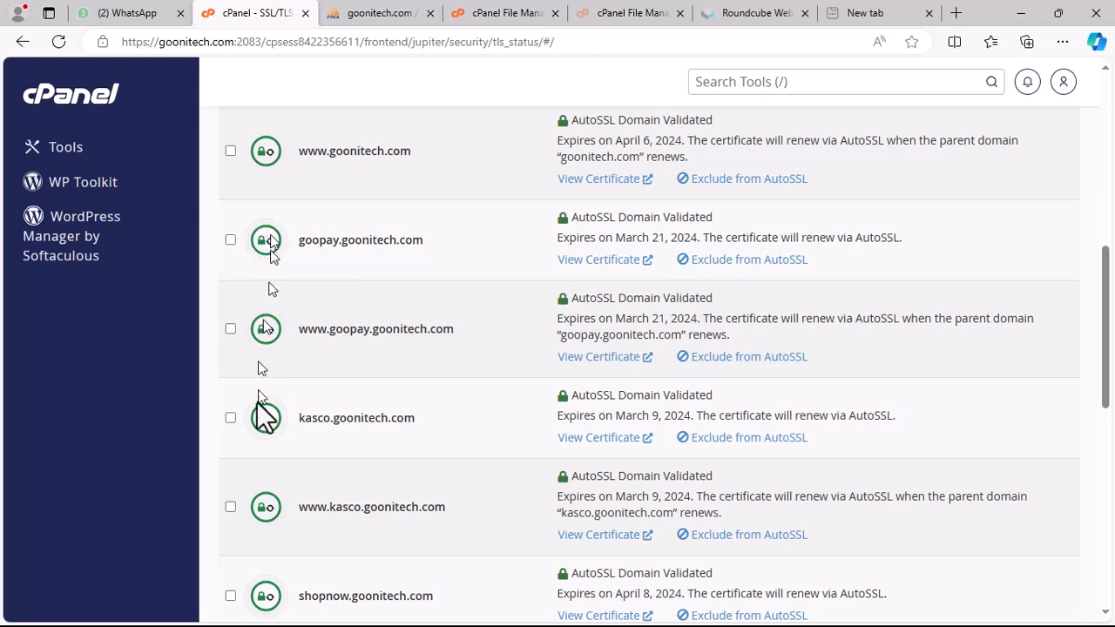
{"action": "scroll", "coordinate": [497, 386], "scroll_direction": "up", "scroll_amount": 5}
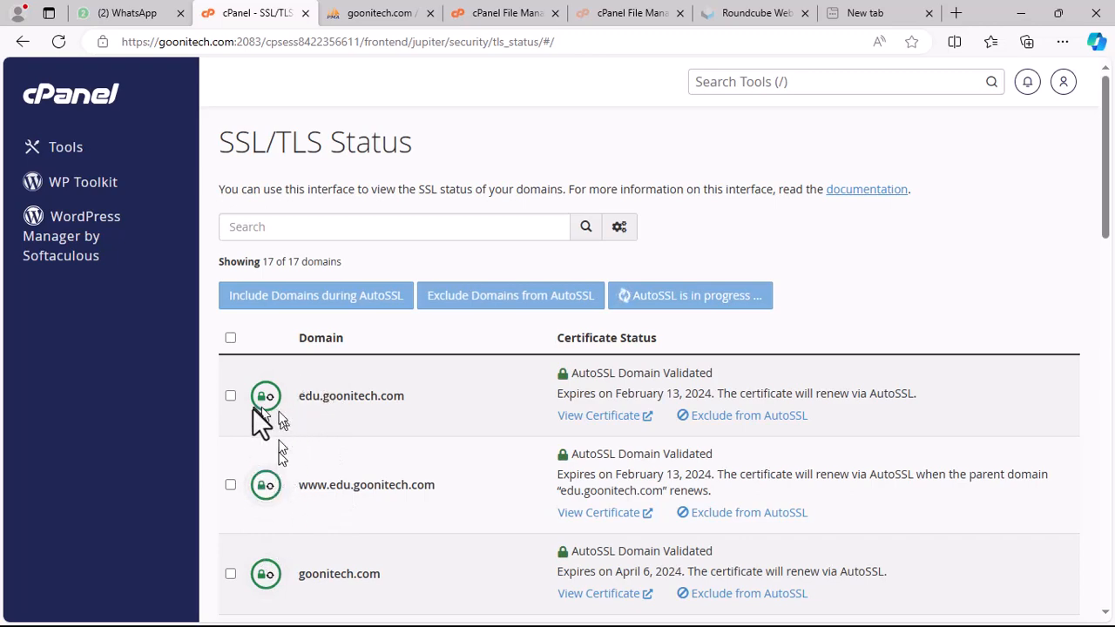
{"action": "scroll", "coordinate": [772, 373], "scroll_direction": "down", "scroll_amount": 3}
{"action": "scroll", "coordinate": [796, 369], "scroll_direction": "up", "scroll_amount": 3}
{"action": "scroll", "coordinate": [789, 435], "scroll_direction": "down", "scroll_amount": 2}
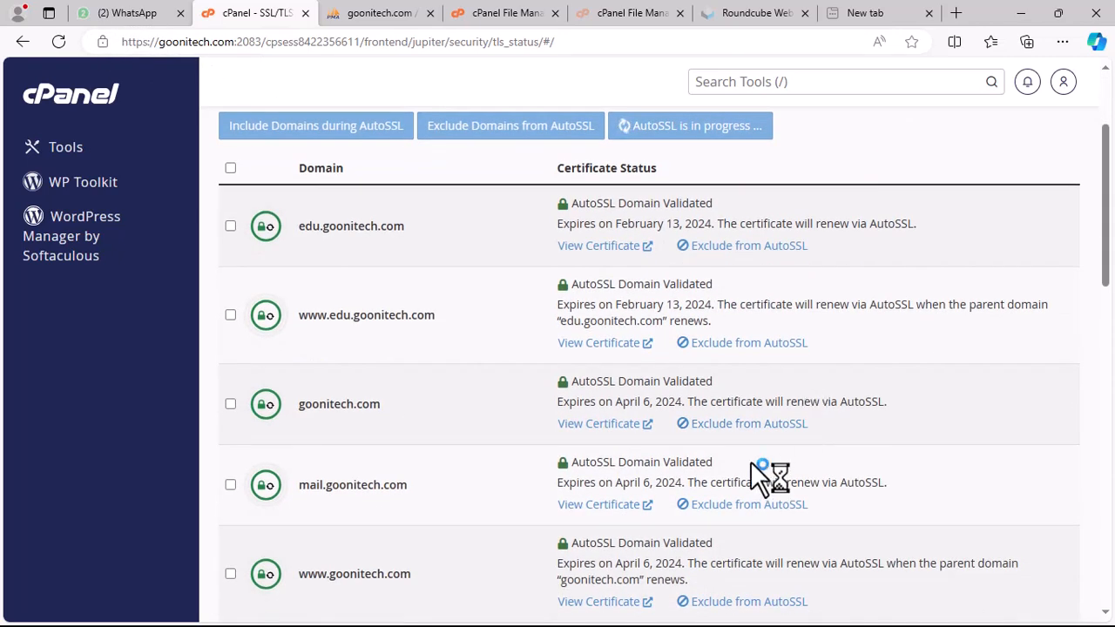
{"action": "scroll", "coordinate": [766, 470], "scroll_direction": "down", "scroll_amount": 4}
{"action": "scroll", "coordinate": [754, 455], "scroll_direction": "up", "scroll_amount": 5}
{"action": "scroll", "coordinate": [757, 449], "scroll_direction": "down", "scroll_amount": 6}
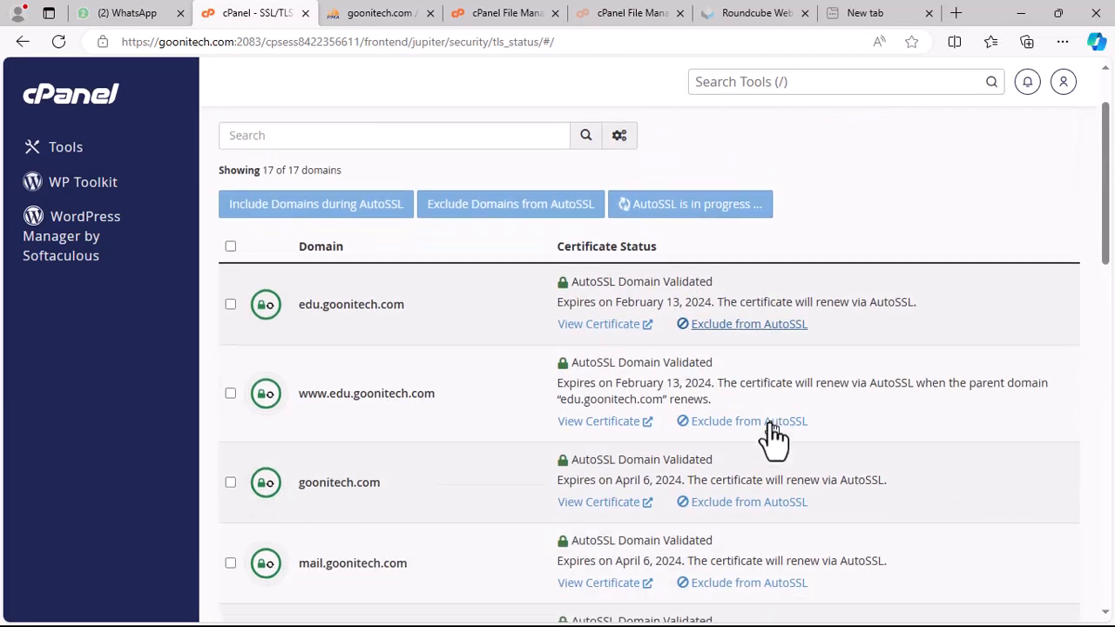
{"action": "scroll", "coordinate": [770, 418], "scroll_direction": "down", "scroll_amount": 4}
{"action": "scroll", "coordinate": [767, 414], "scroll_direction": "up", "scroll_amount": 2}
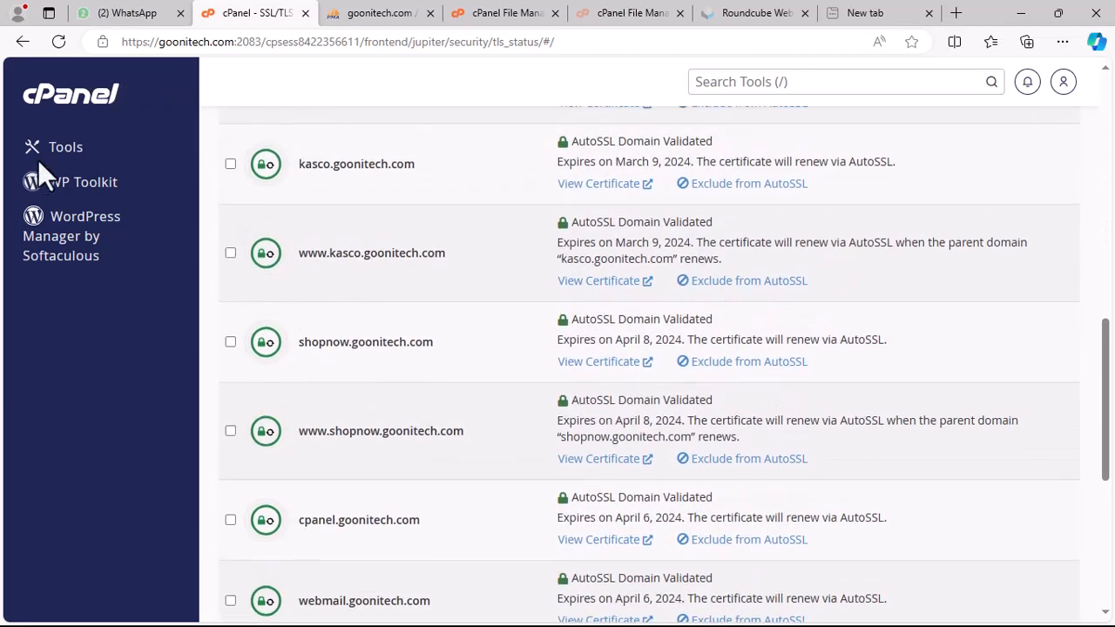
{"action": "left_click", "coordinate": [54, 150]}
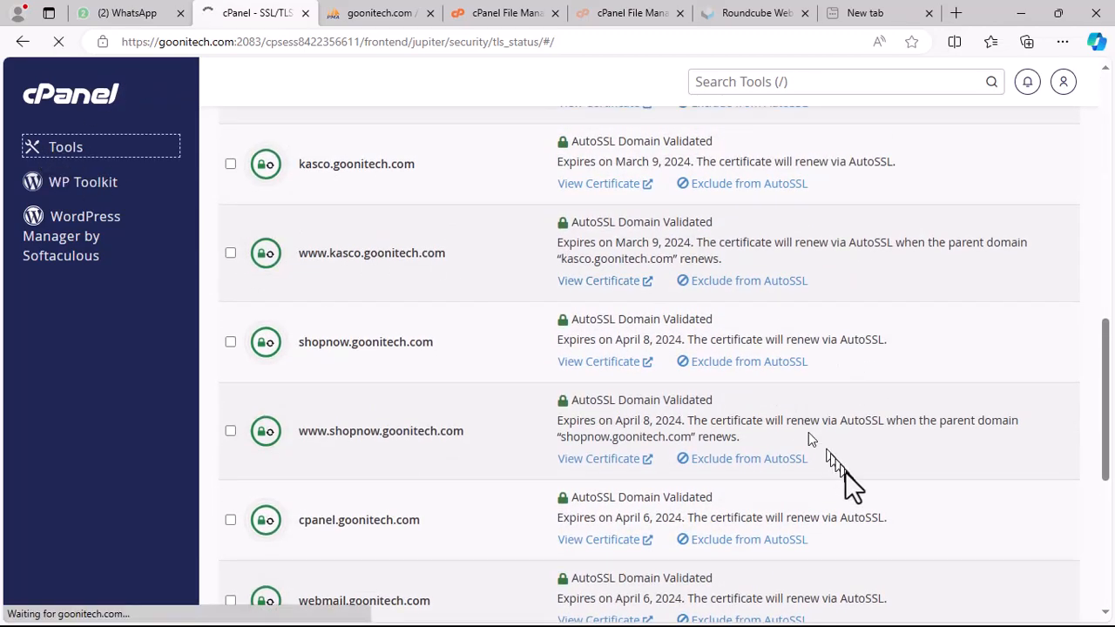
Launch Softaculous Apps Installer from the Software section of cPanel Tools.
{"action": "scroll", "coordinate": [889, 471], "scroll_direction": "down", "scroll_amount": 5}
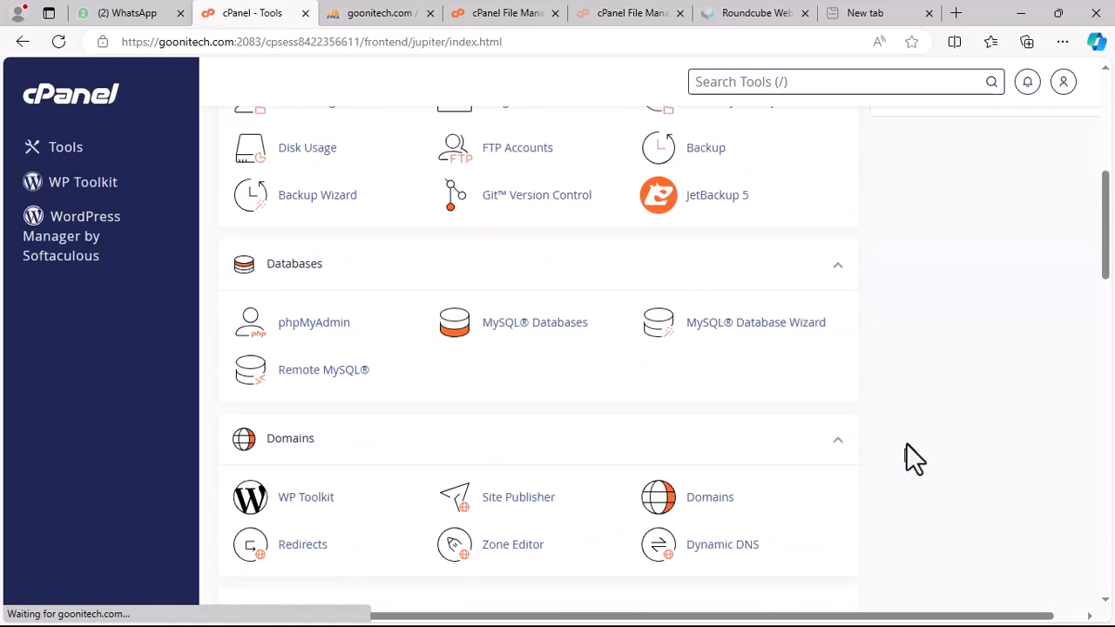
{"action": "scroll", "coordinate": [906, 443], "scroll_direction": "down", "scroll_amount": 7}
{"action": "scroll", "coordinate": [907, 441], "scroll_direction": "down", "scroll_amount": 3}
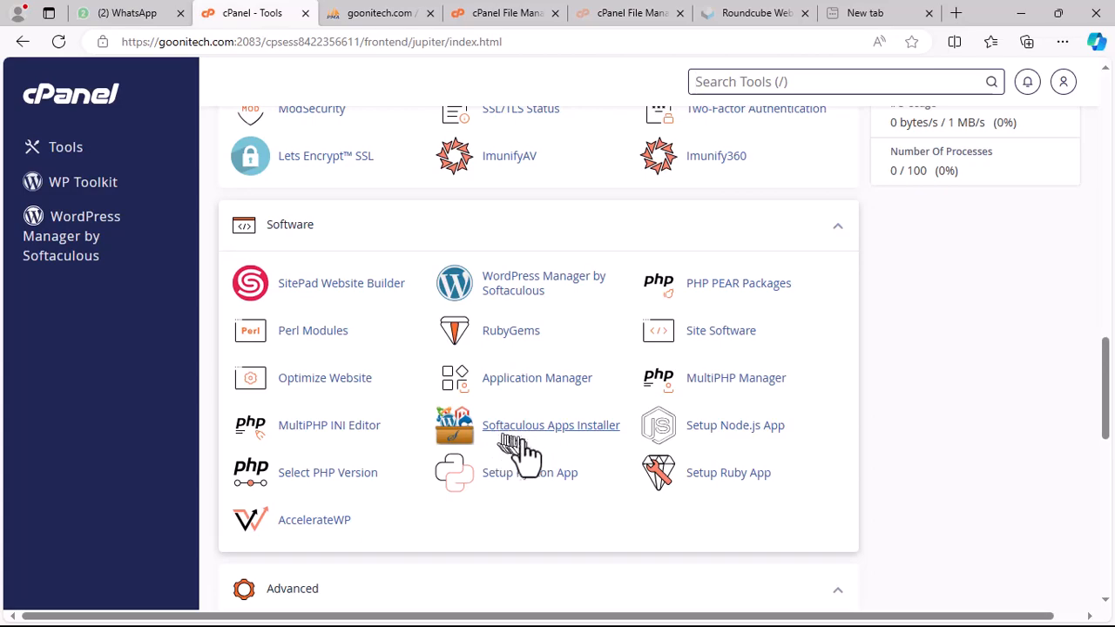
{"action": "scroll", "coordinate": [468, 459], "scroll_direction": "up", "scroll_amount": 15}
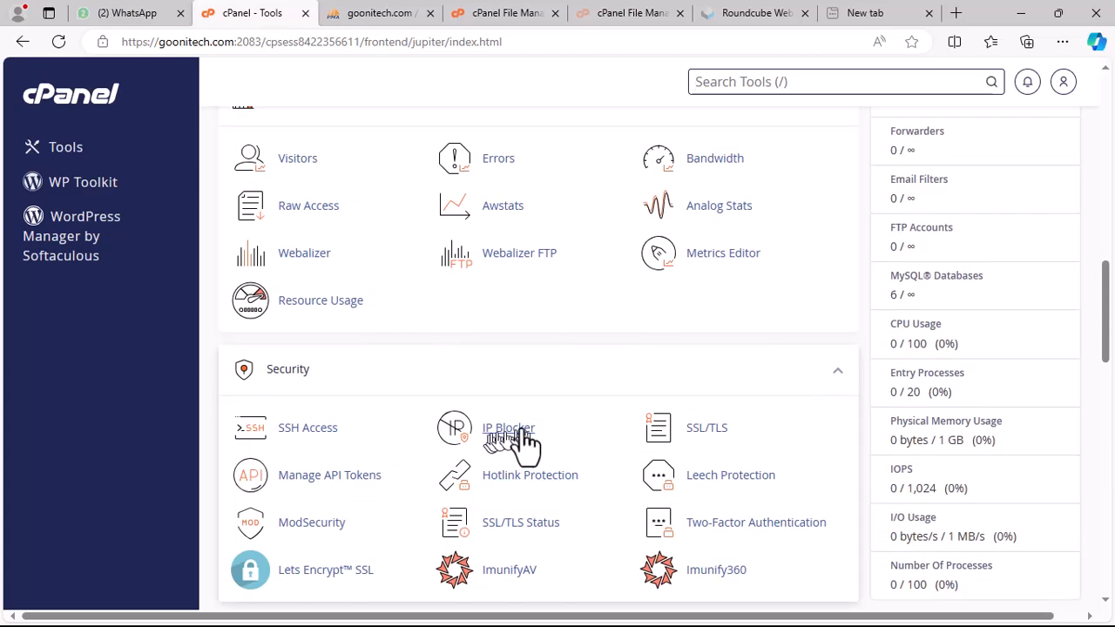
{"action": "scroll", "coordinate": [640, 407], "scroll_direction": "up", "scroll_amount": 3}
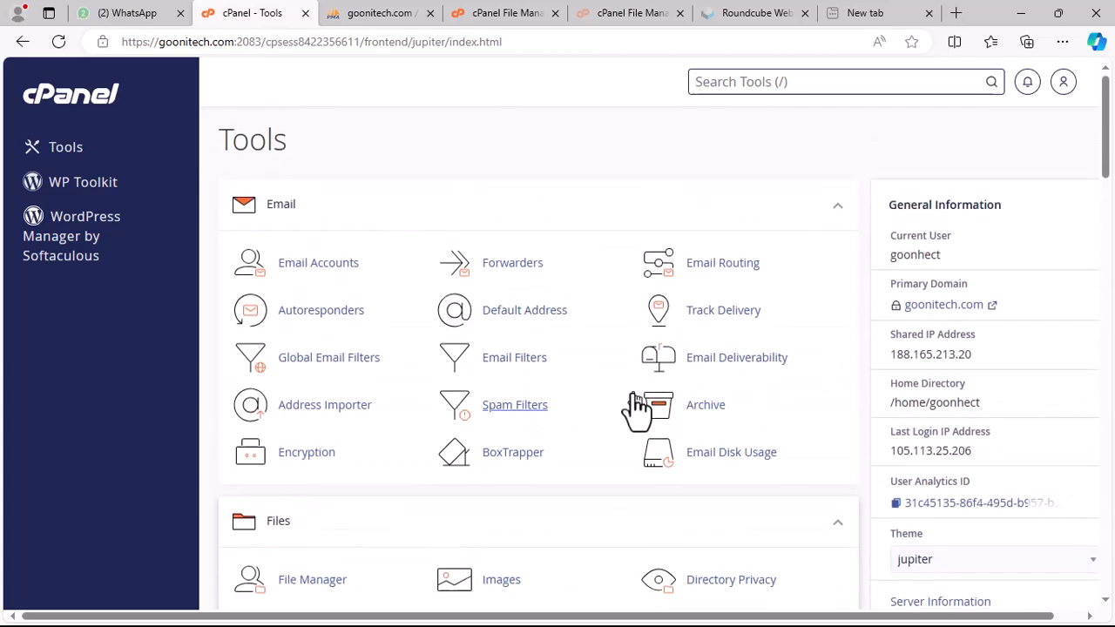
{"action": "scroll", "coordinate": [641, 407], "scroll_direction": "down", "scroll_amount": 8}
{"action": "scroll", "coordinate": [634, 390], "scroll_direction": "down", "scroll_amount": 8}
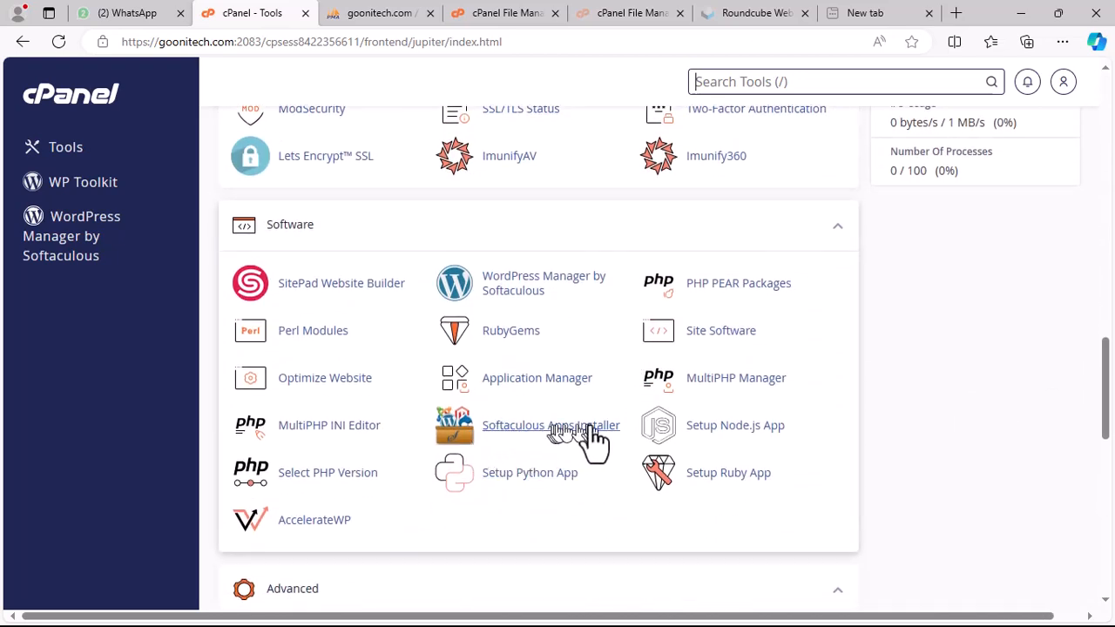
{"action": "left_click", "coordinate": [562, 429]}
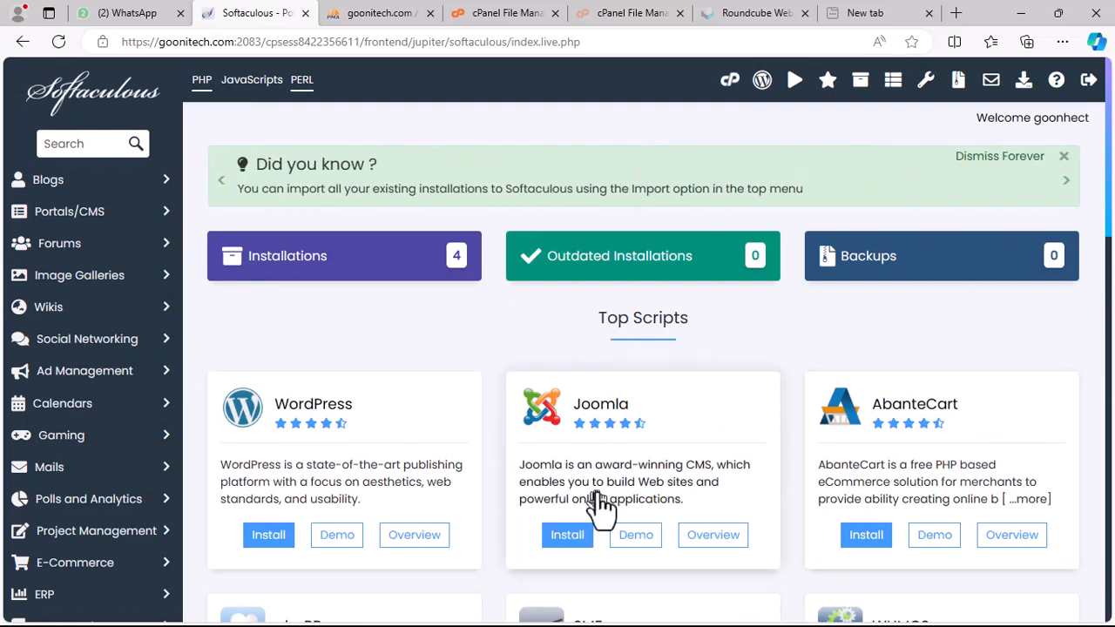
{"action": "scroll", "coordinate": [597, 510], "scroll_direction": "down", "scroll_amount": 2}
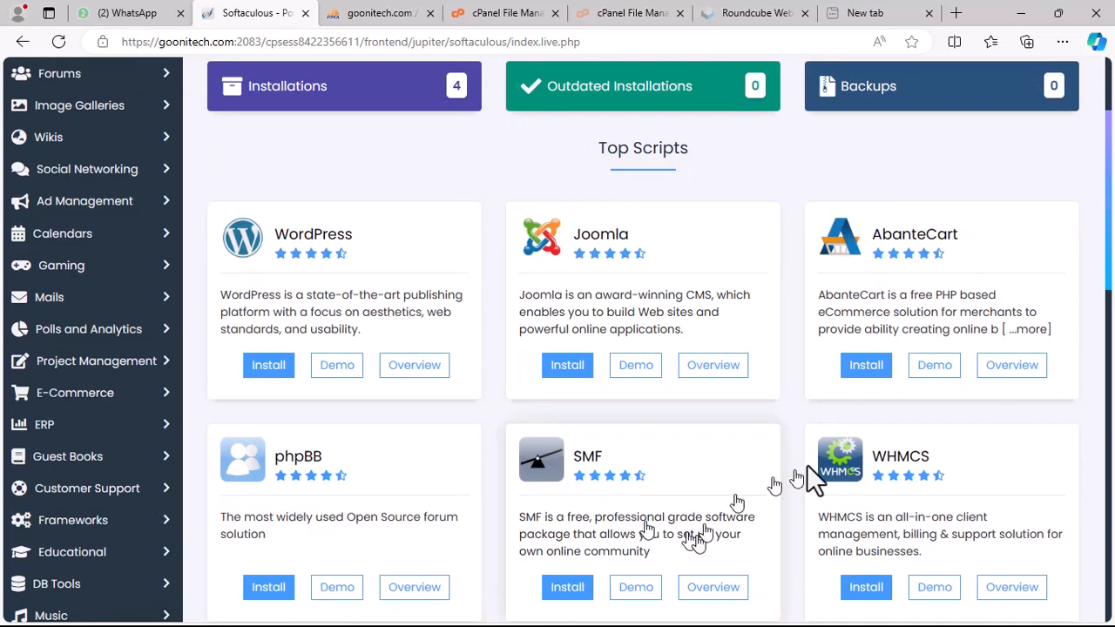
{"action": "scroll", "coordinate": [809, 463], "scroll_direction": "down", "scroll_amount": 2}
{"action": "scroll", "coordinate": [808, 461], "scroll_direction": "up", "scroll_amount": 4}
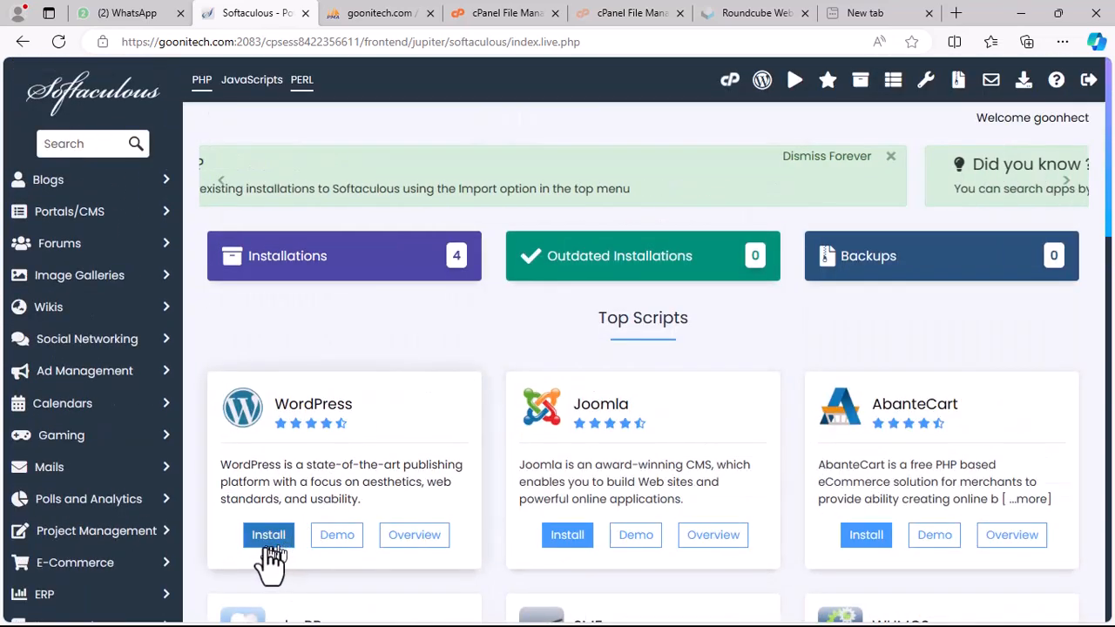
{"action": "left_click", "coordinate": [270, 540]}
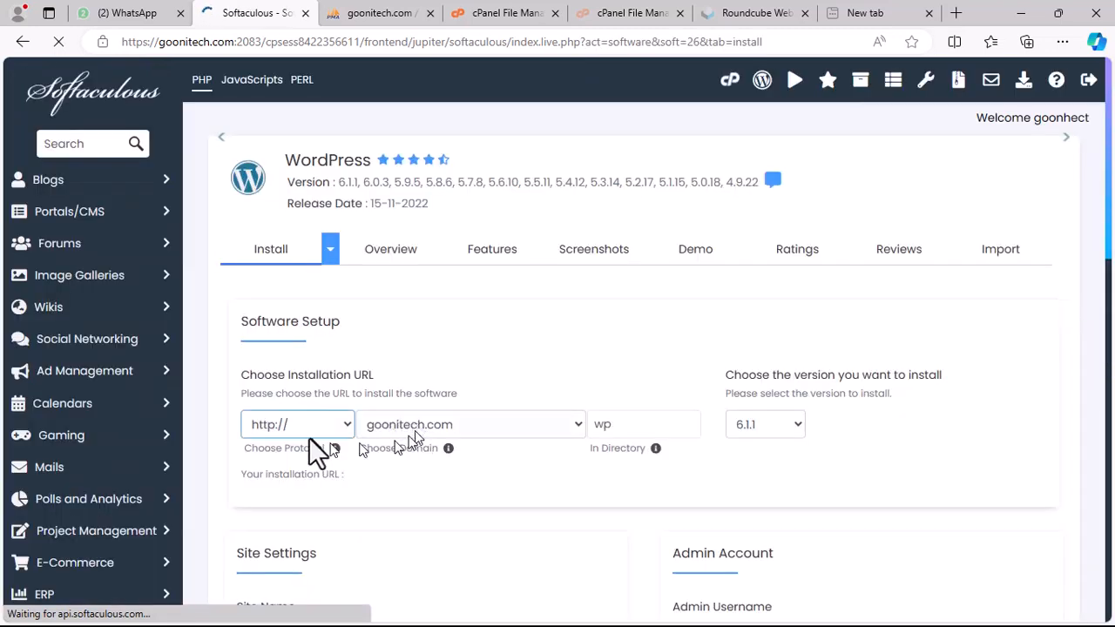
{"action": "scroll", "coordinate": [688, 453], "scroll_direction": "down", "scroll_amount": 2}
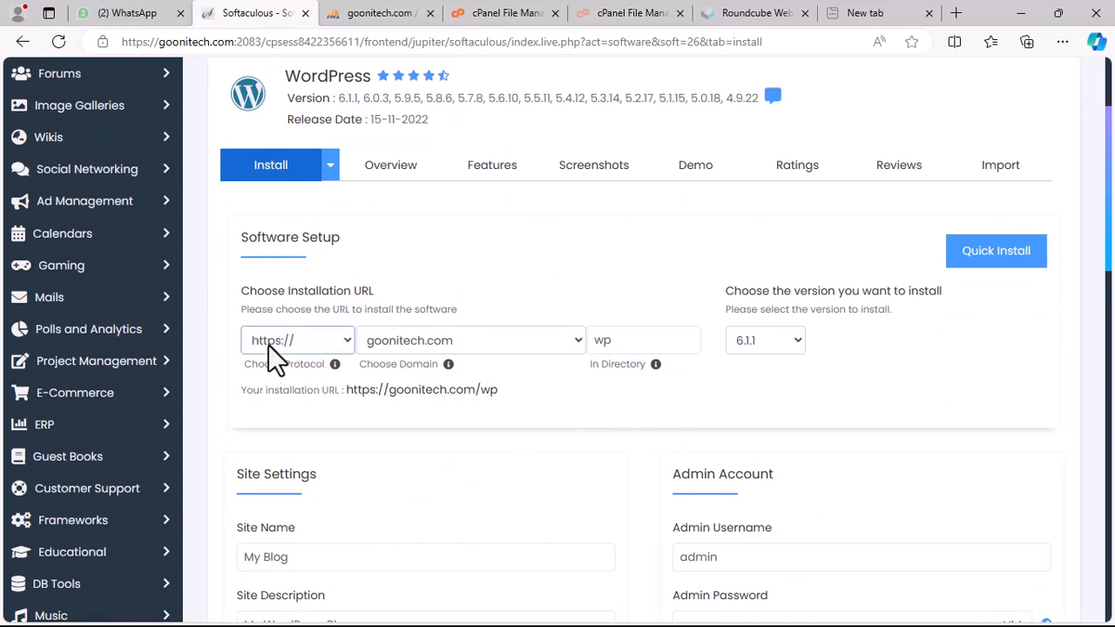
{"action": "left_click", "coordinate": [300, 340]}
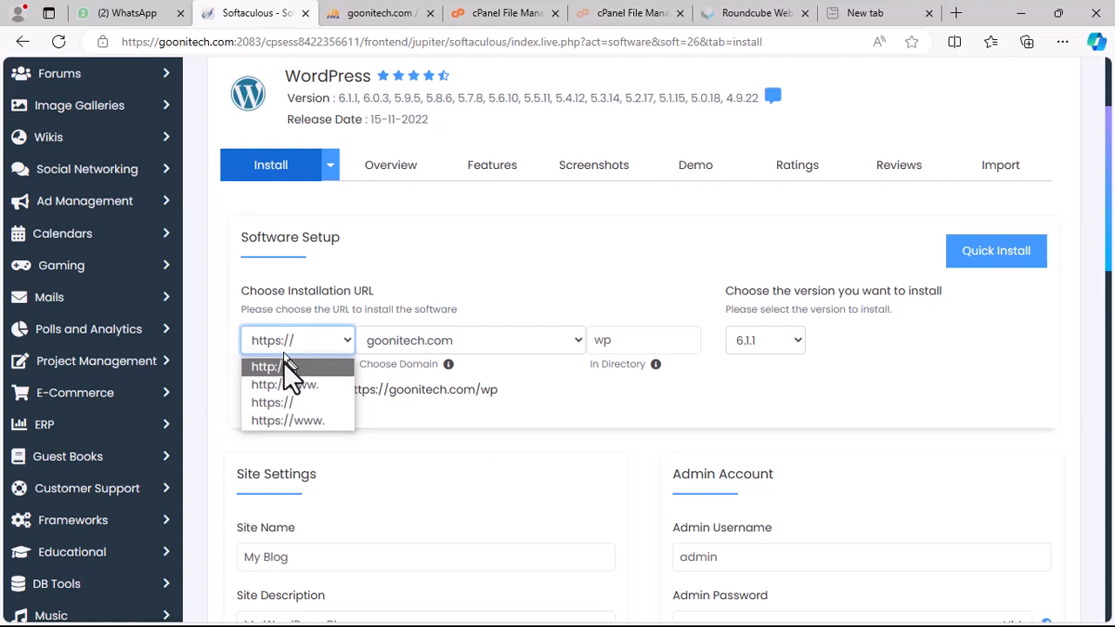
{"action": "left_click", "coordinate": [314, 421]}
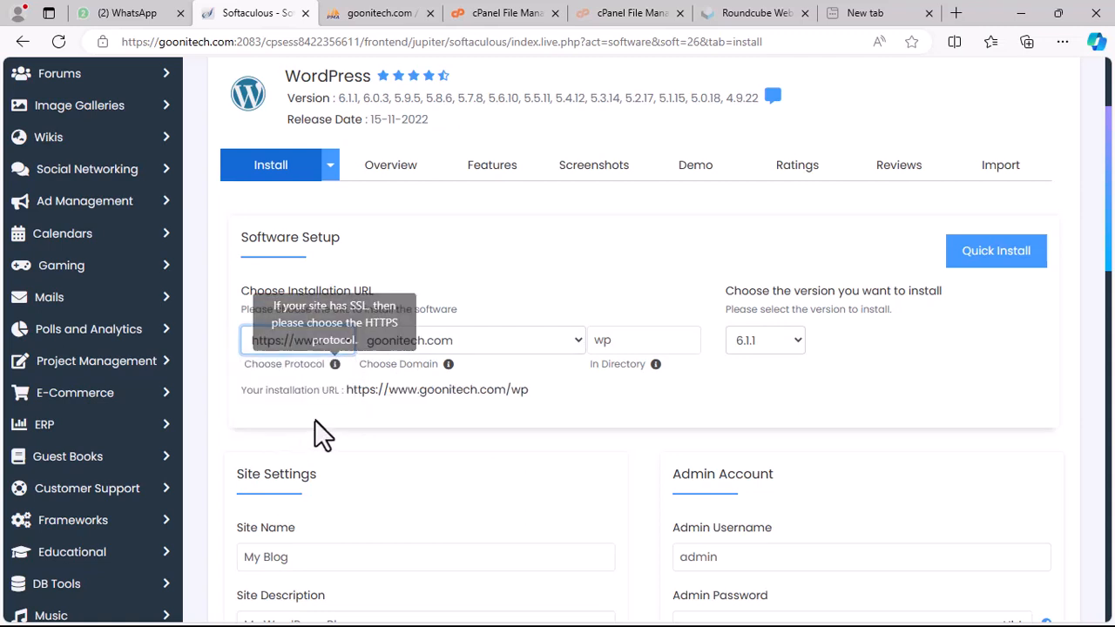
{"action": "left_click", "coordinate": [499, 345]}
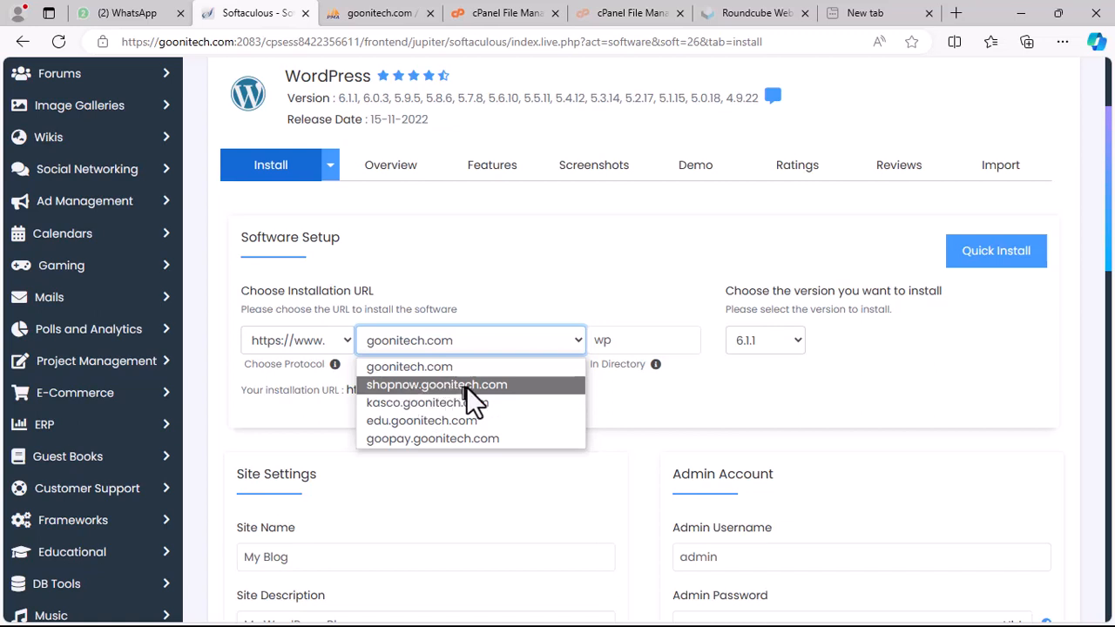
{"action": "left_click", "coordinate": [513, 384]}
Empty the In Directory field, keep version 6.1.1, and clear the default Site Name.
{"action": "left_click_drag", "start_coordinate": [630, 341], "coordinate": [597, 343]}
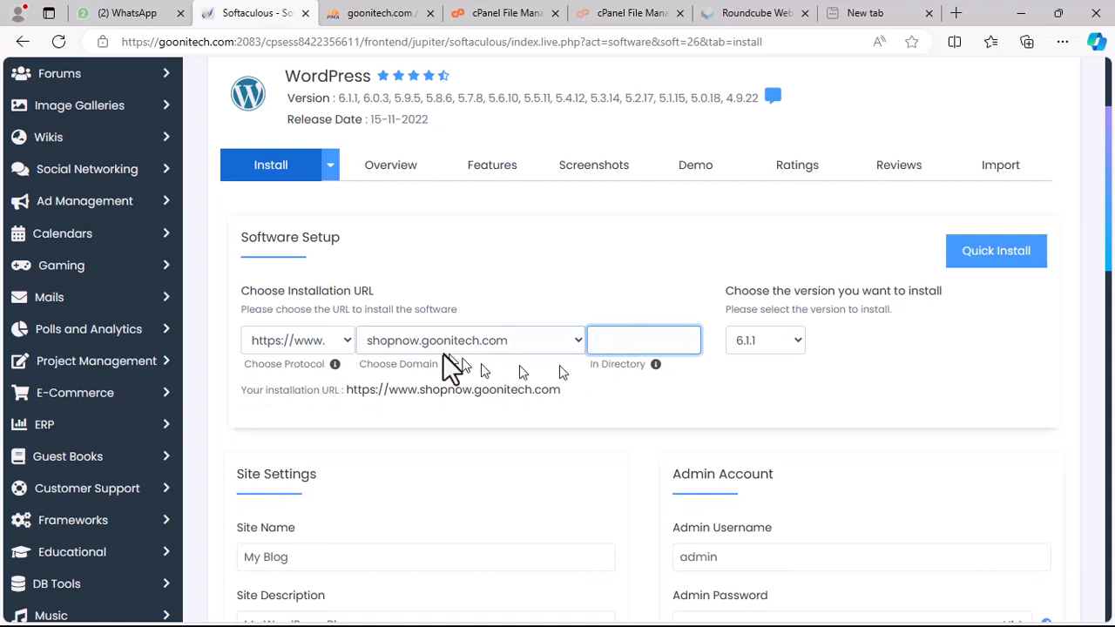
{"action": "left_click", "coordinate": [790, 348]}
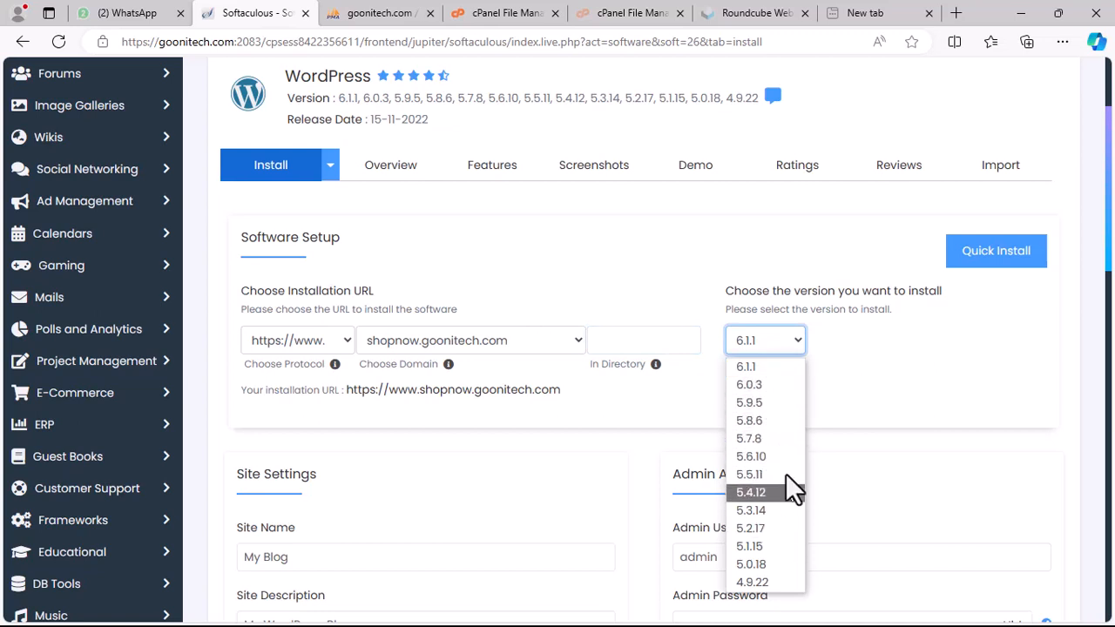
{"action": "left_click", "coordinate": [856, 357]}
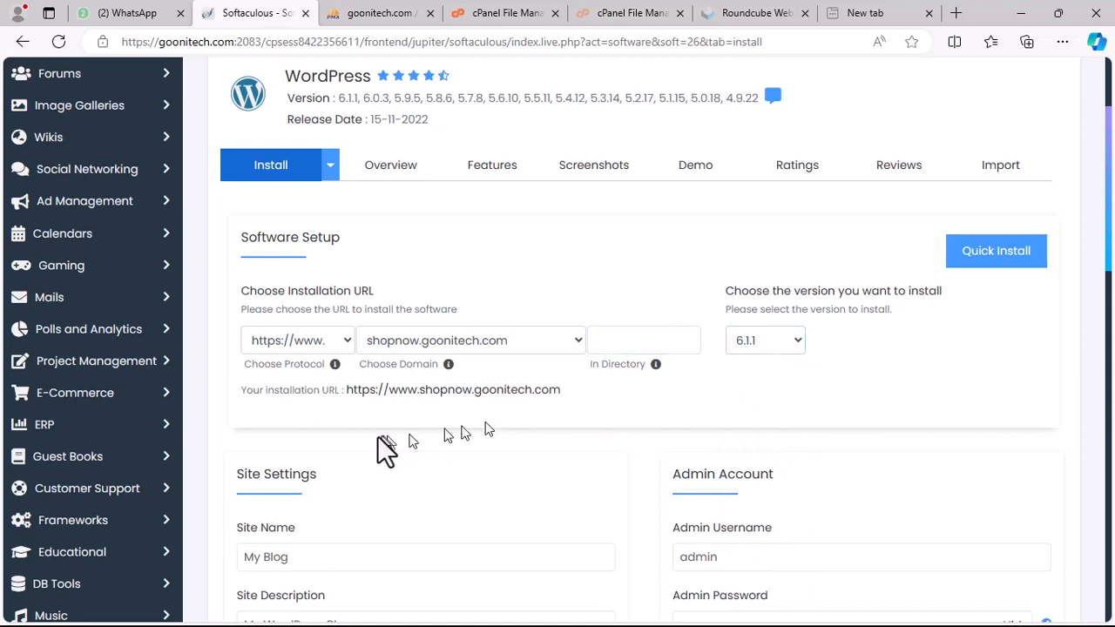
{"action": "scroll", "coordinate": [592, 410], "scroll_direction": "down", "scroll_amount": 3}
{"action": "scroll", "coordinate": [362, 344], "scroll_direction": "up", "scroll_amount": 2}
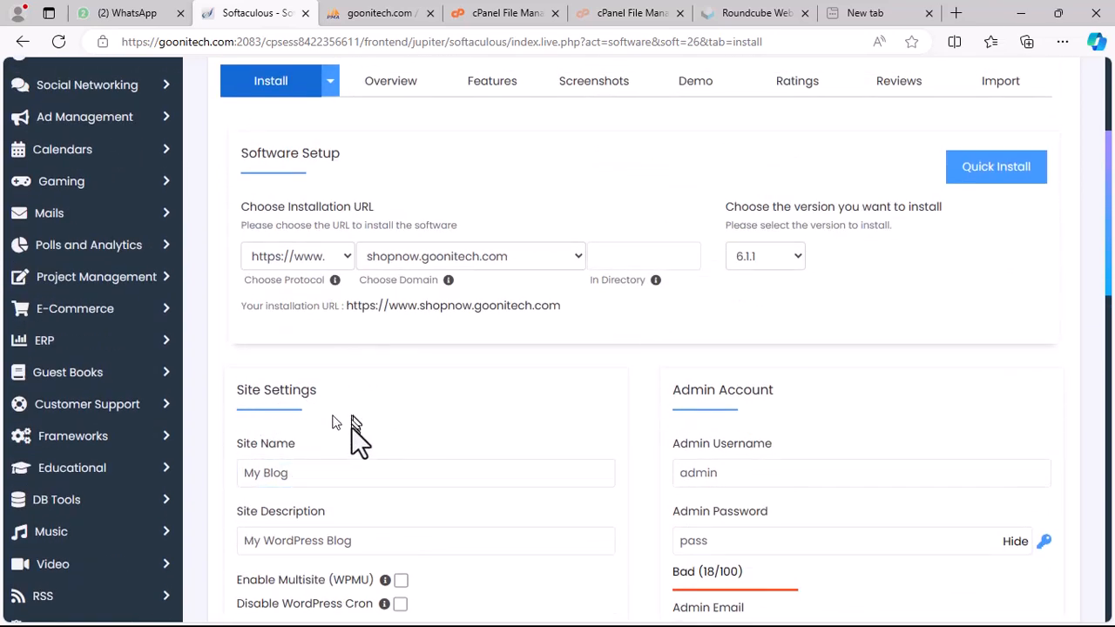
{"action": "scroll", "coordinate": [362, 440], "scroll_direction": "down", "scroll_amount": 1}
{"action": "left_click", "coordinate": [321, 389]}
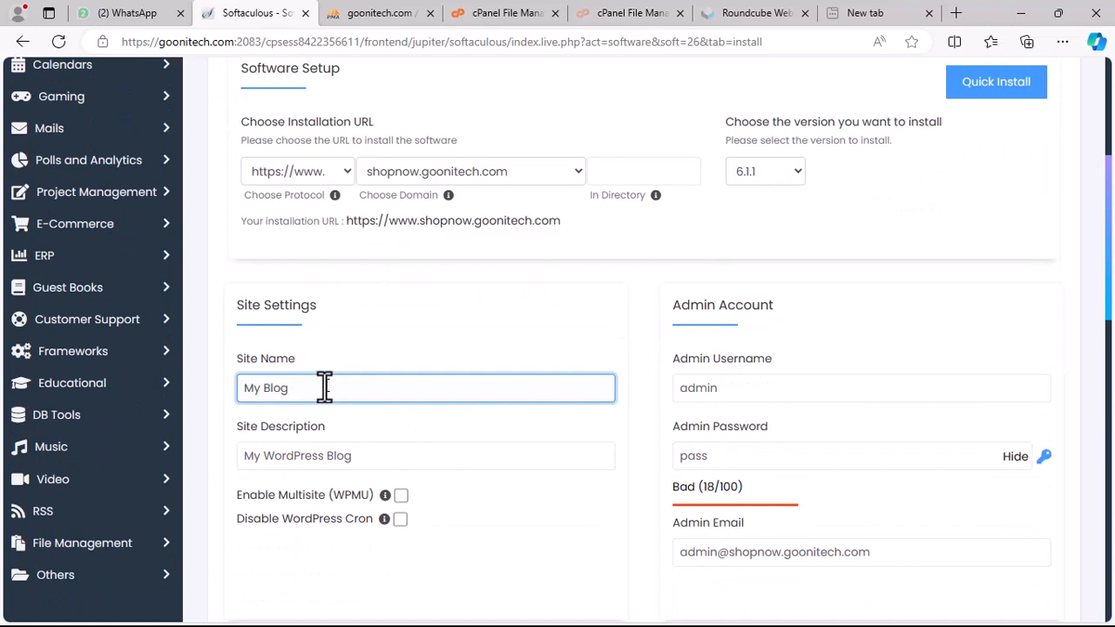
{"action": "key", "text": "BackSpace"}
{"action": "key", "text": "BackSpace"}
Name the site ShopNow and set its description to 'Shop Now is one of the best online marketplaces in Nigeria'.
{"action": "type", "text": "ShopNow"}
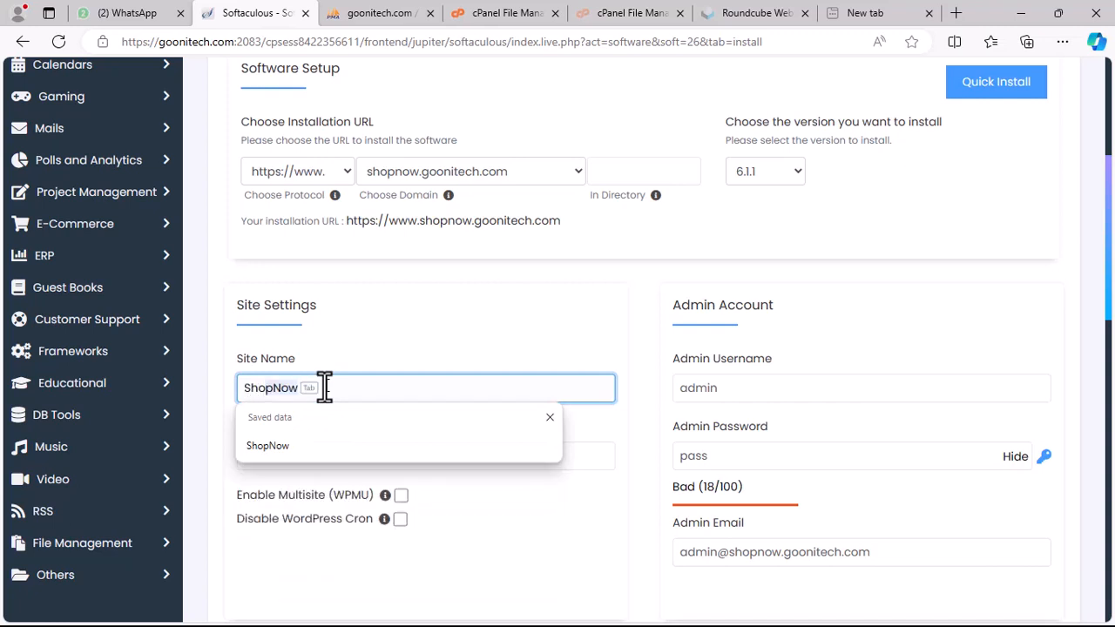
{"action": "key", "text": "Tab"}
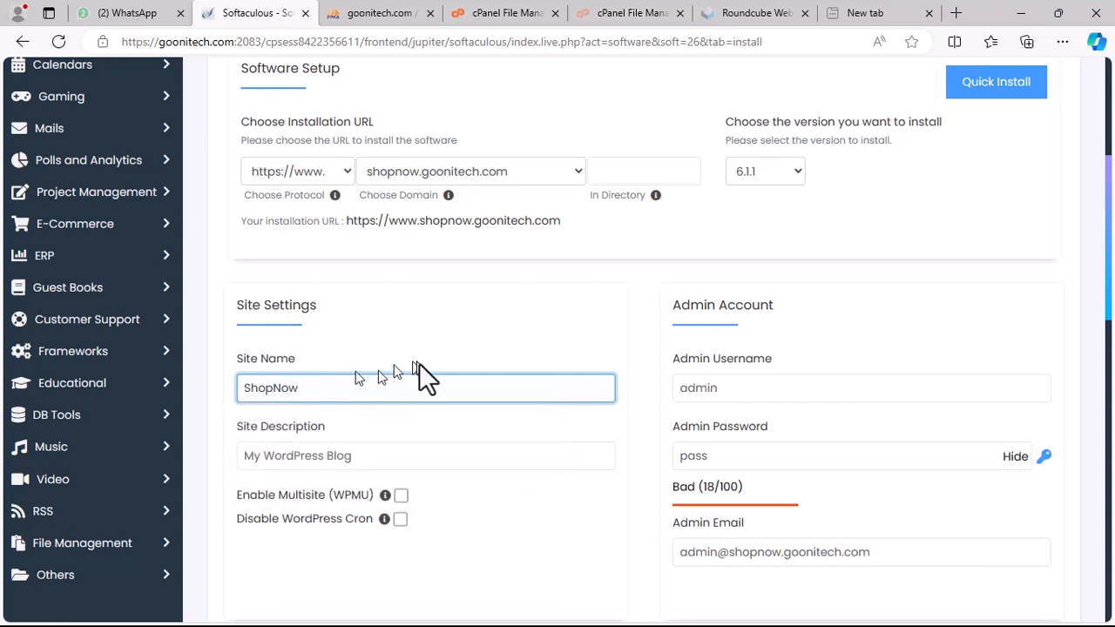
{"action": "left_click", "coordinate": [416, 454]}
{"action": "left_click_drag", "start_coordinate": [373, 454], "coordinate": [239, 461]}
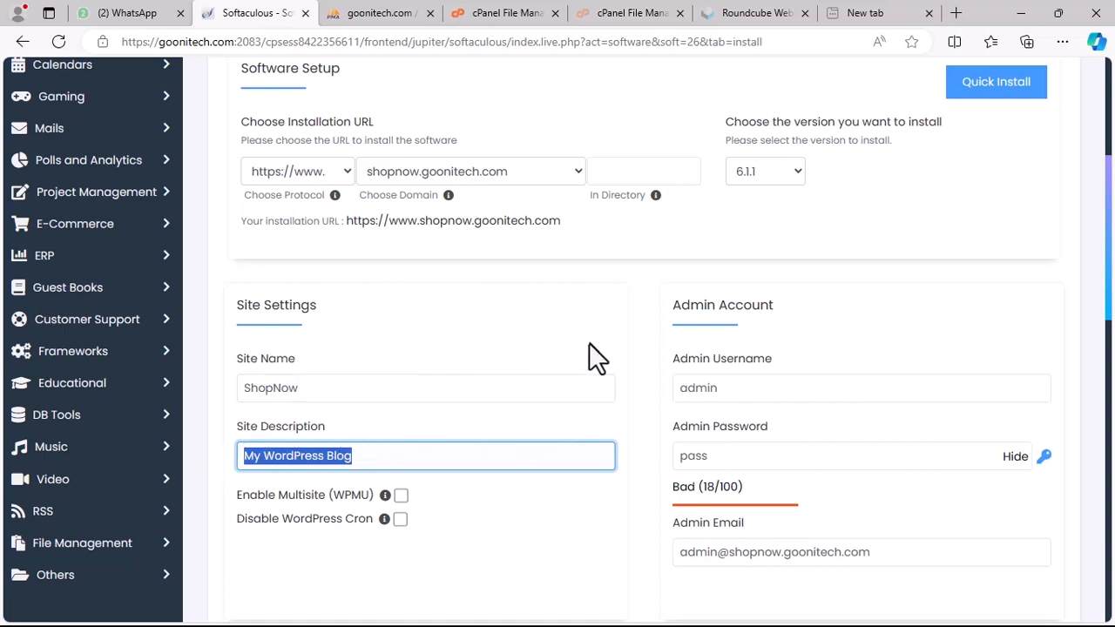
{"action": "type", "text": "Shop Now is one of the best online marketplaces in Nigeria"}
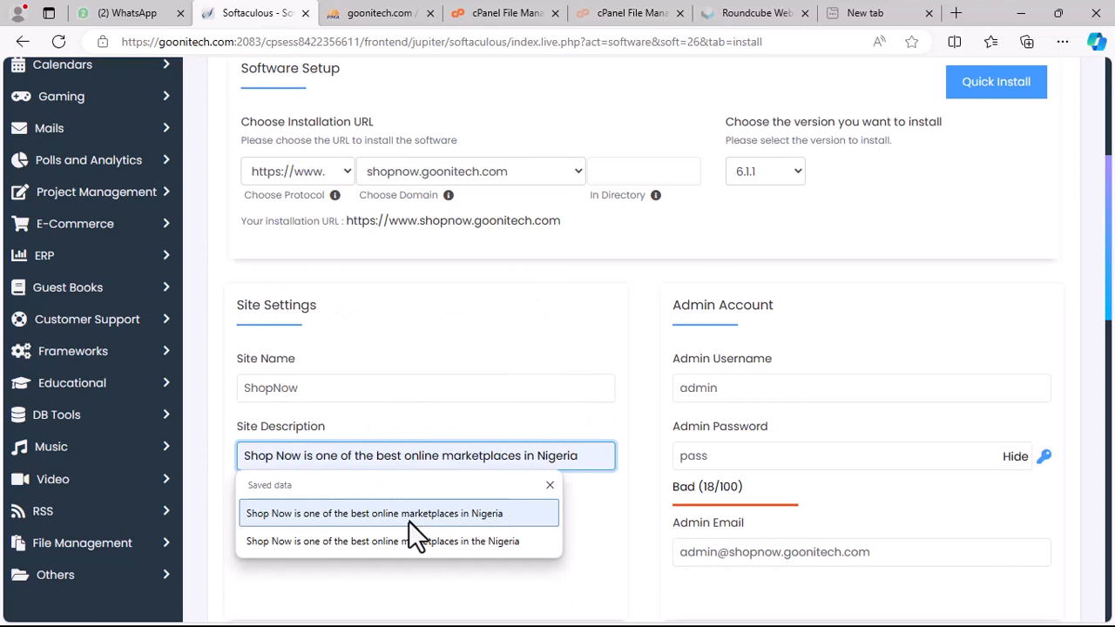
{"action": "left_click", "coordinate": [408, 514]}
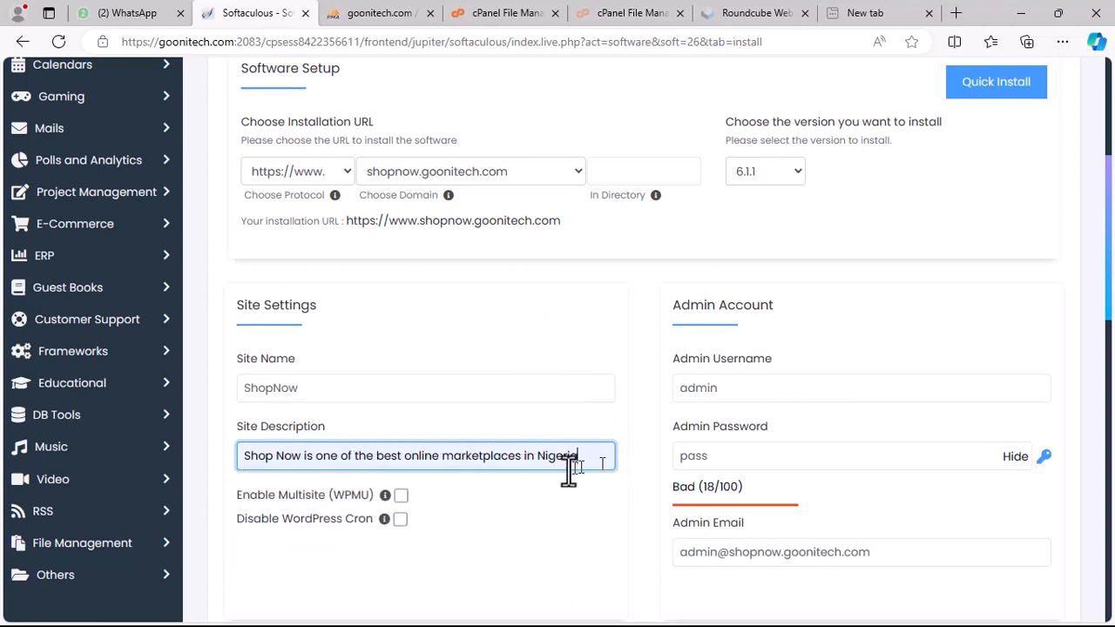
{"action": "left_click", "coordinate": [795, 386]}
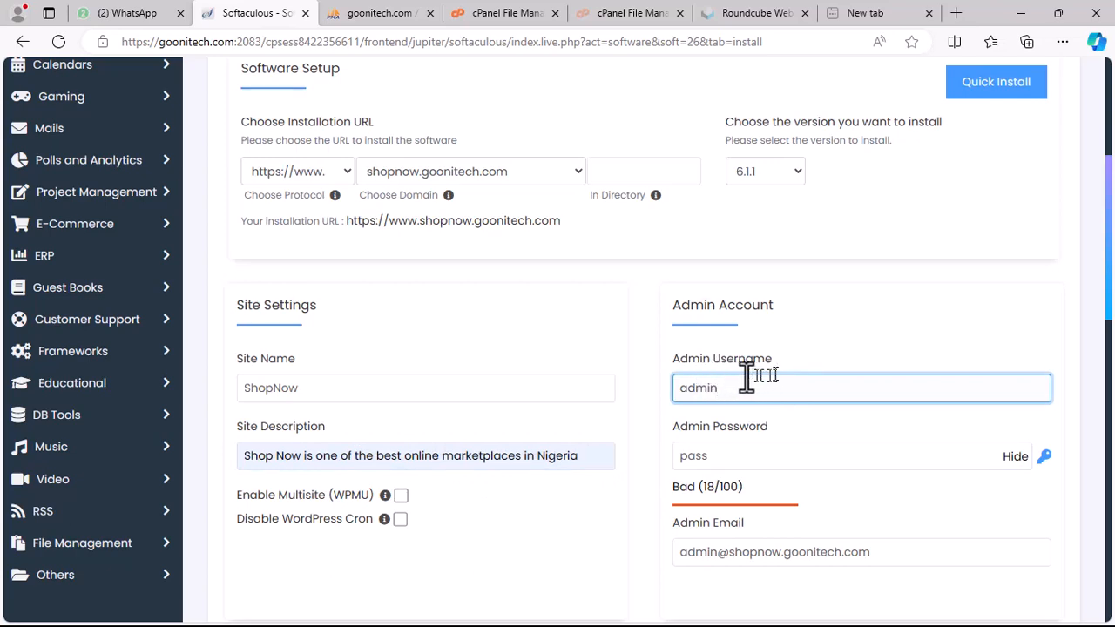
Replace the default admin password with a new strong password.
{"action": "scroll", "coordinate": [858, 365], "scroll_direction": "down", "scroll_amount": 2}
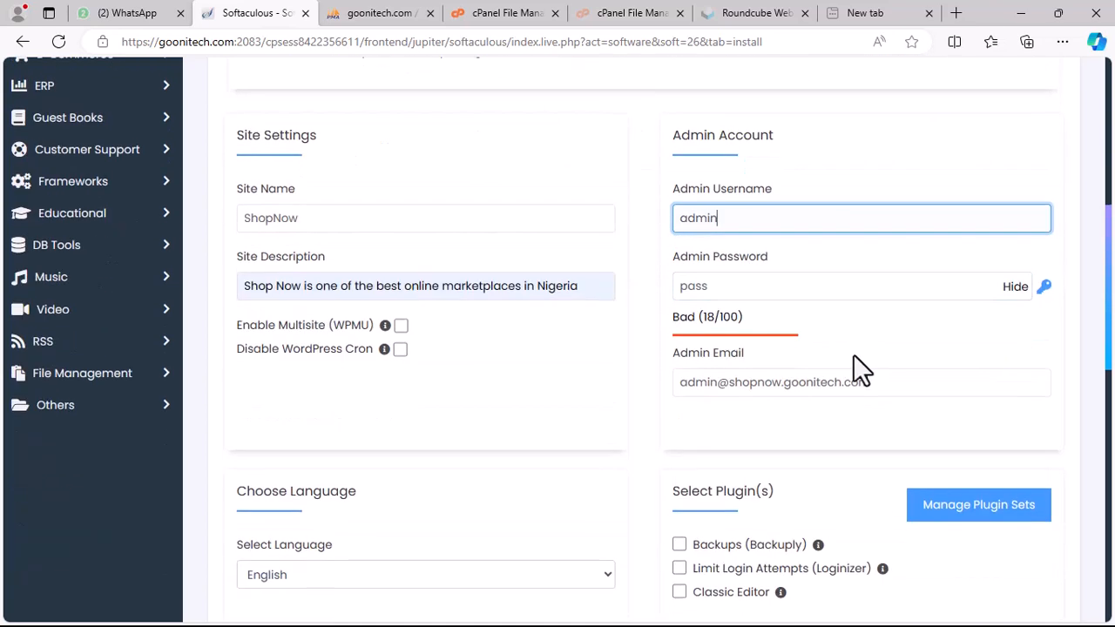
{"action": "left_click", "coordinate": [724, 295]}
{"action": "key", "text": "BackSpace"}
{"action": "key", "text": "BackSpace"}
{"action": "key", "text": "BackSpace"}
{"action": "key", "text": "BackSpace"}
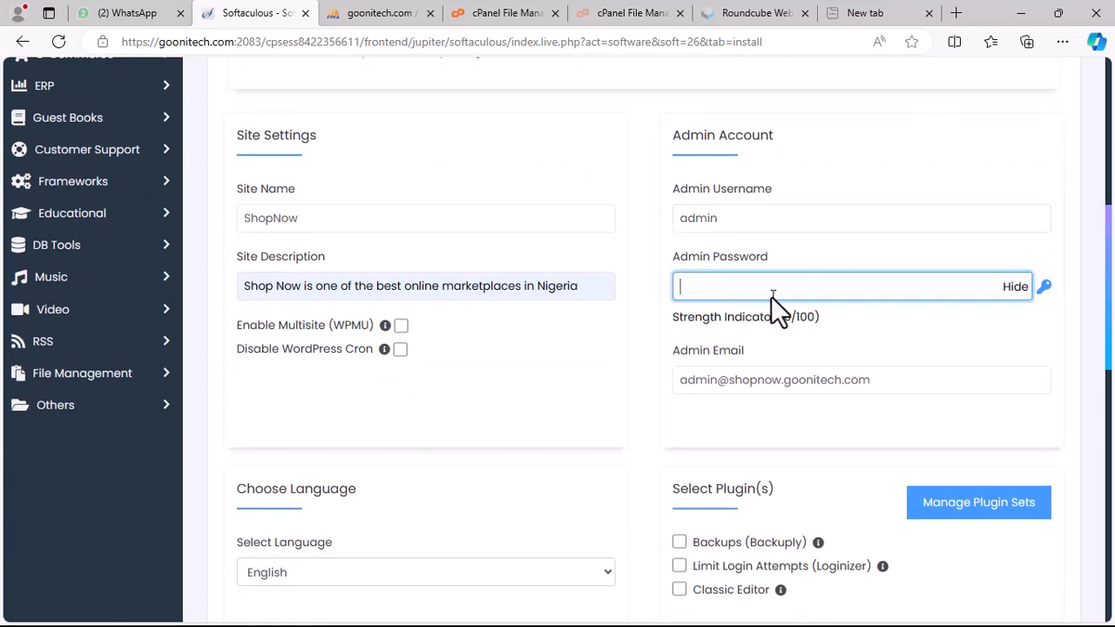
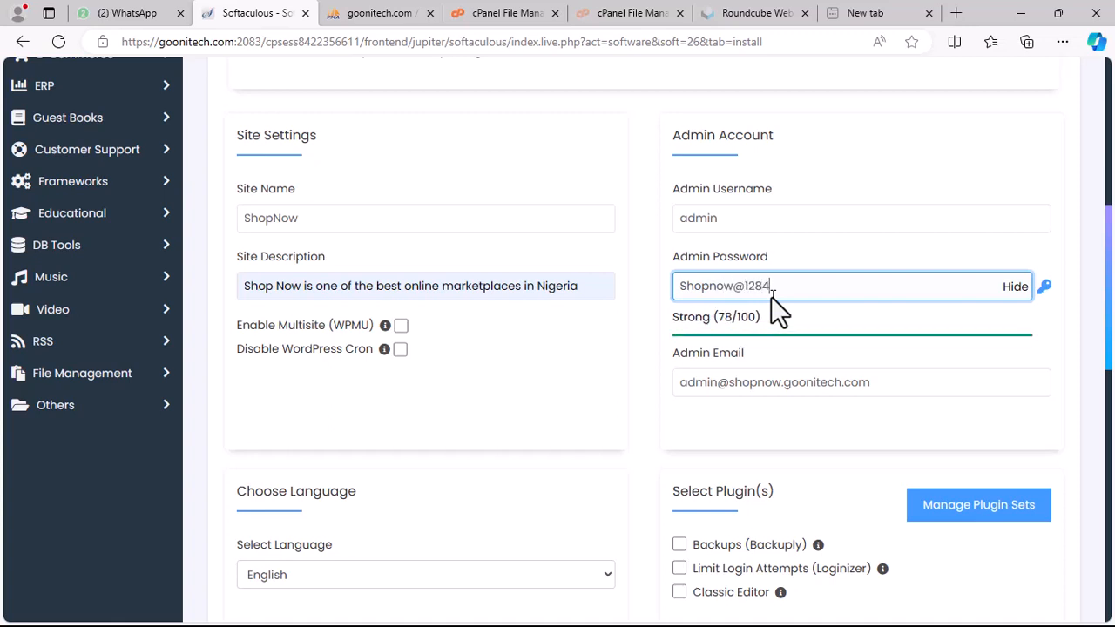
{"action": "left_click_drag", "start_coordinate": [771, 294], "coordinate": [667, 312]}
{"action": "left_click", "coordinate": [715, 295]}
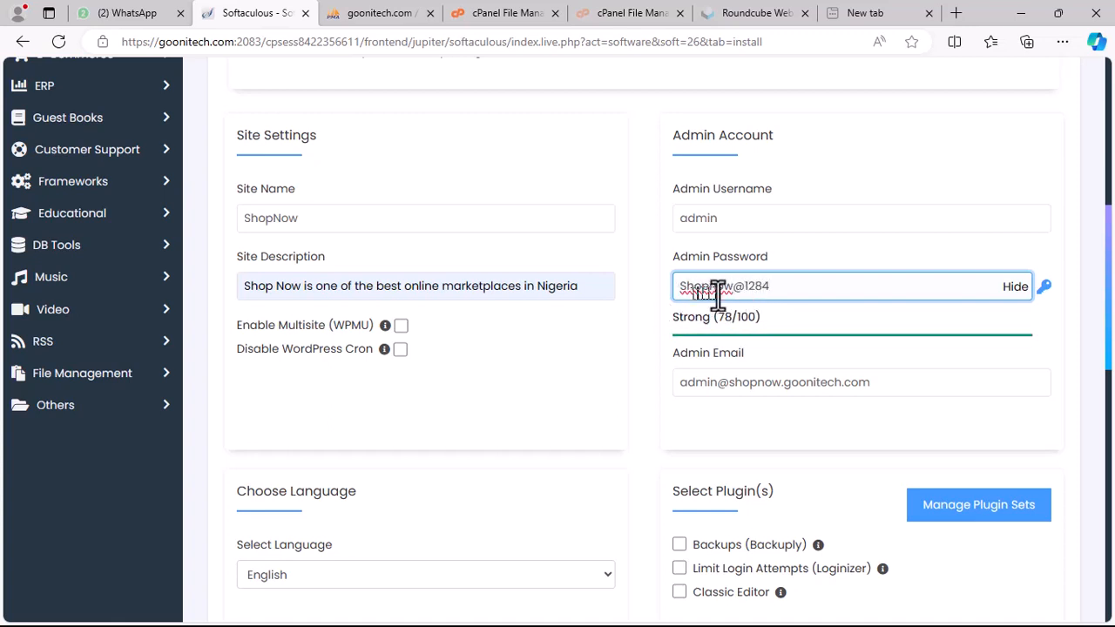
{"action": "left_click", "coordinate": [792, 287]}
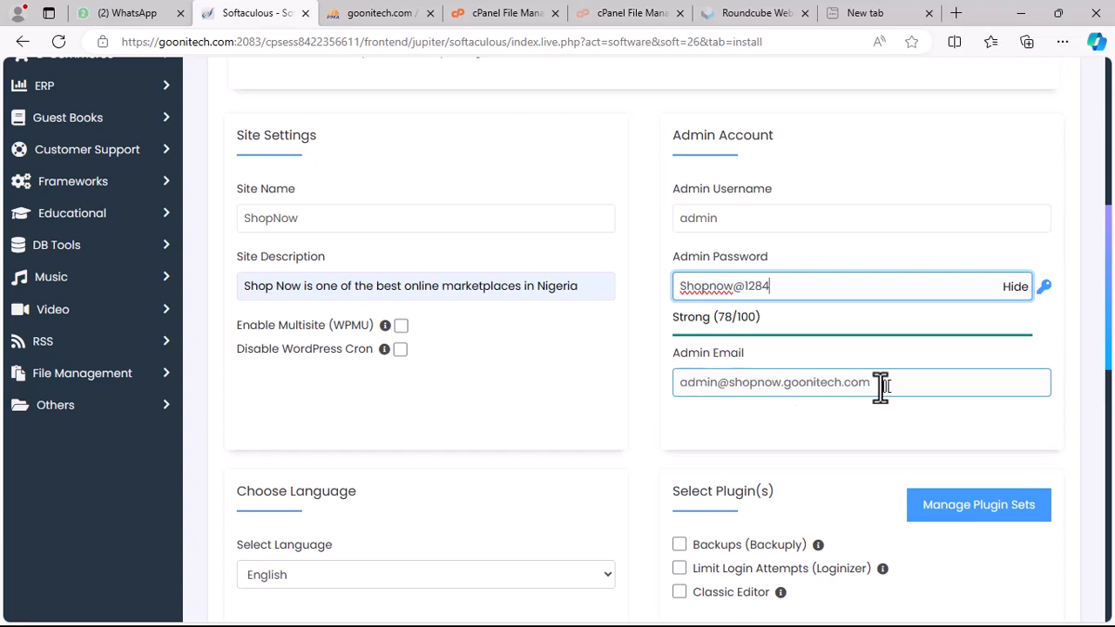
Replace the default admin email with the user's saved personal email address.
{"action": "left_click_drag", "start_coordinate": [876, 385], "coordinate": [676, 386]}
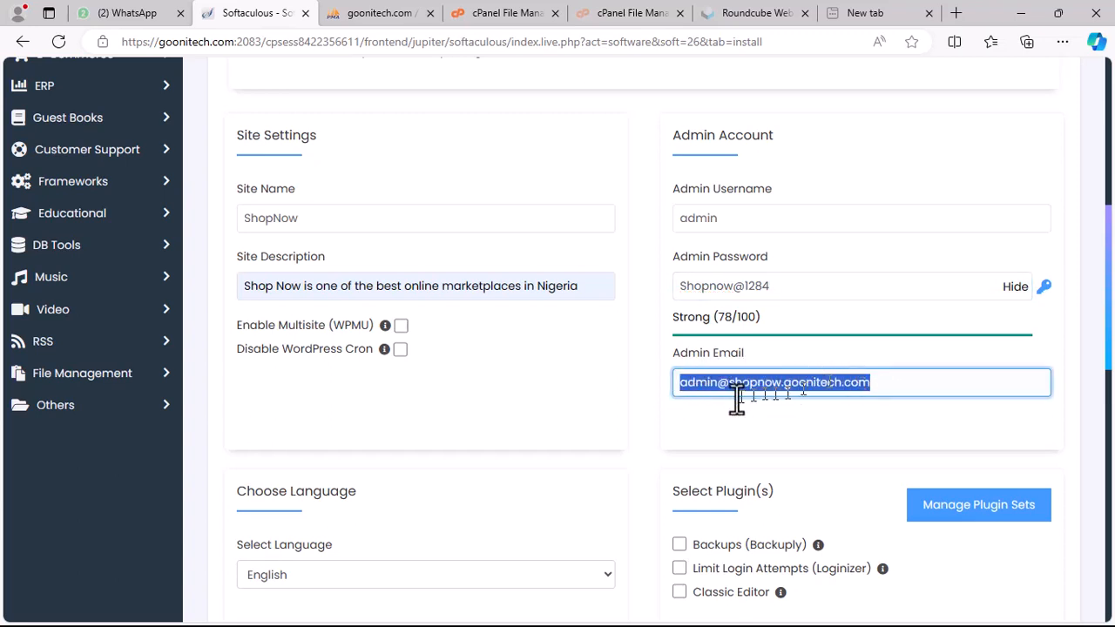
{"action": "left_click", "coordinate": [784, 385]}
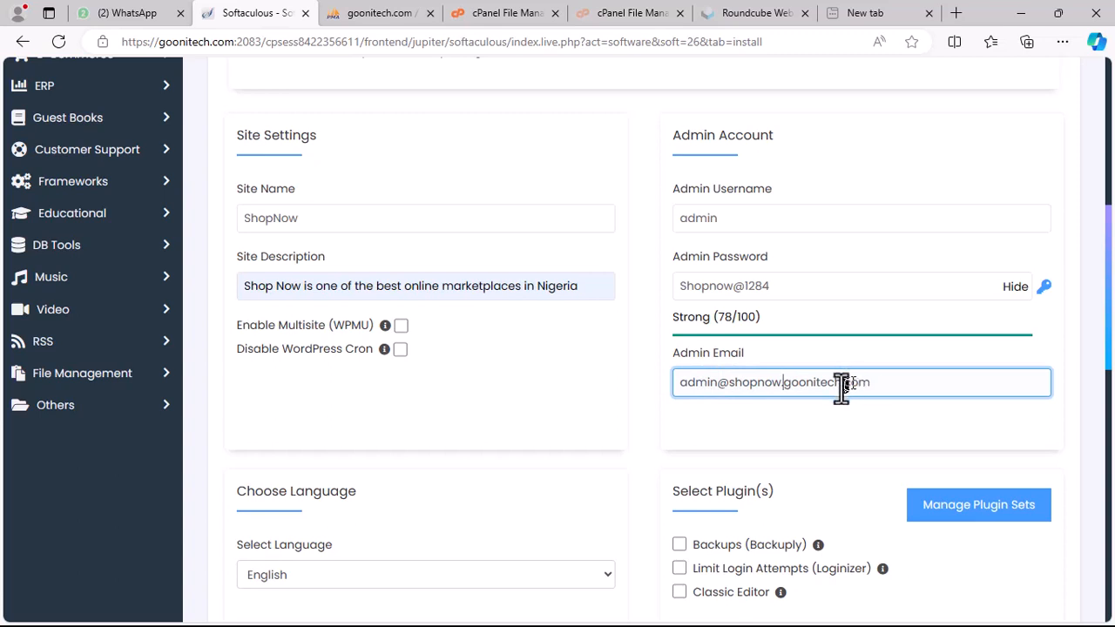
{"action": "left_click_drag", "start_coordinate": [871, 383], "coordinate": [649, 408]}
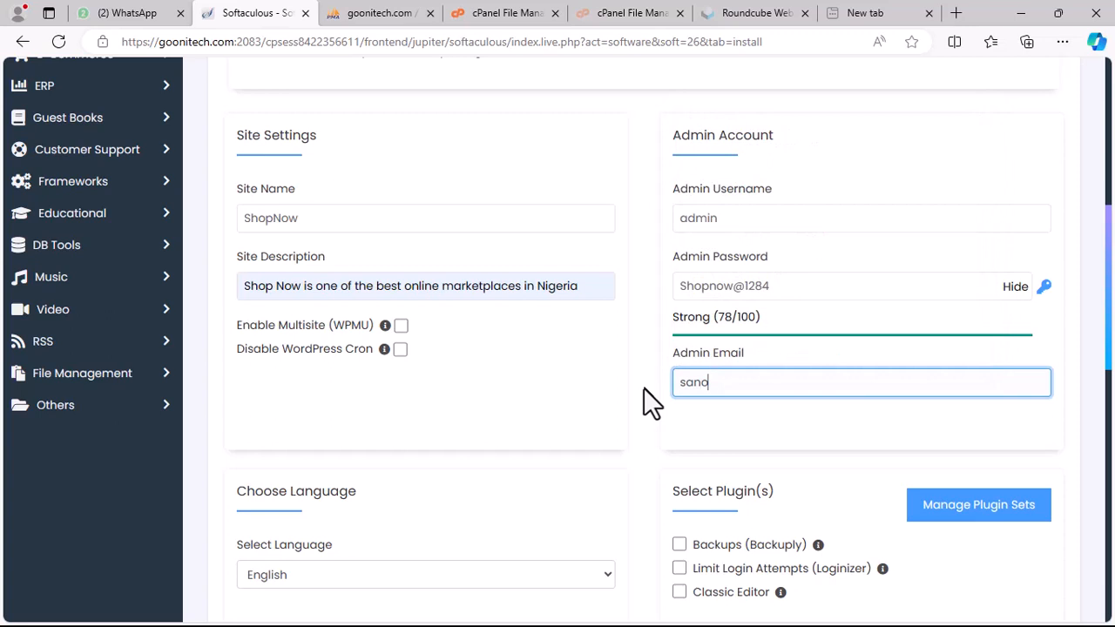
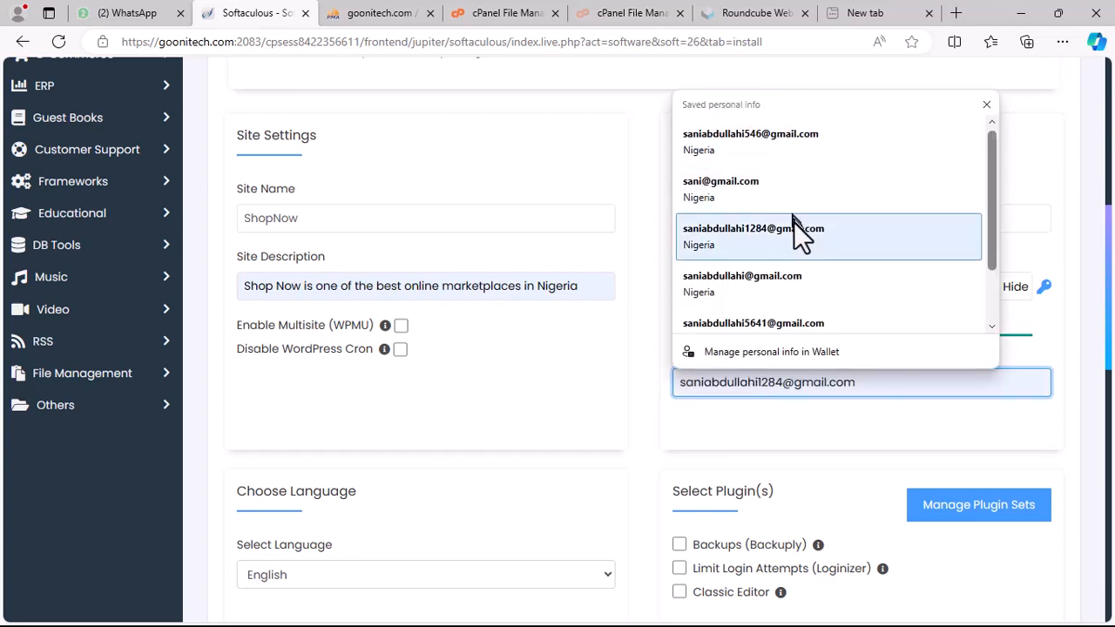
{"action": "left_click", "coordinate": [784, 138]}
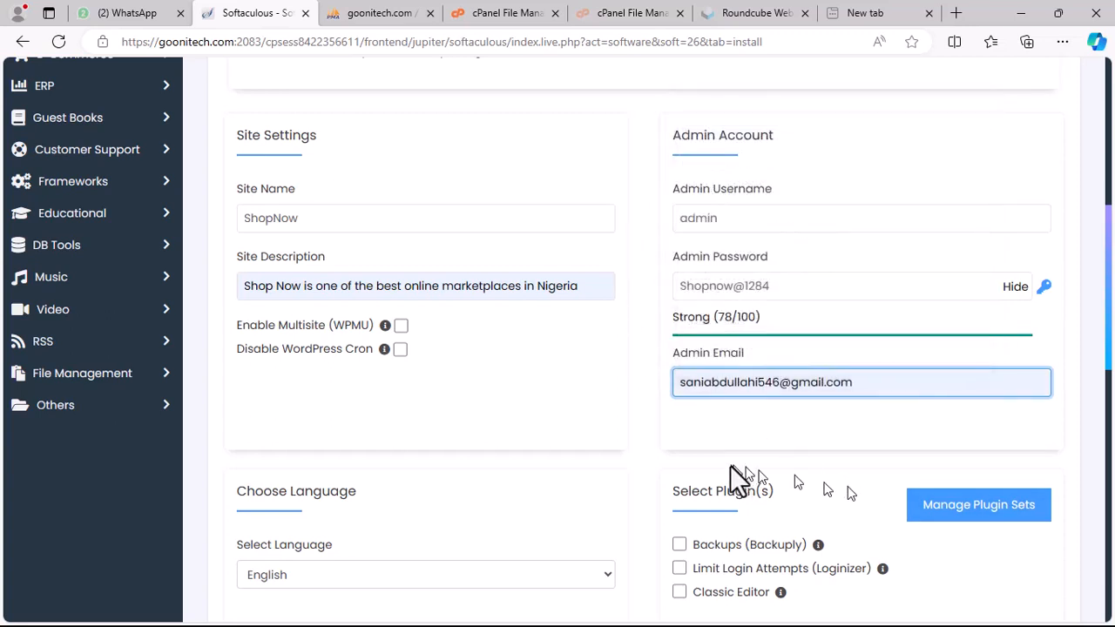
{"action": "scroll", "coordinate": [582, 444], "scroll_direction": "up", "scroll_amount": 6}
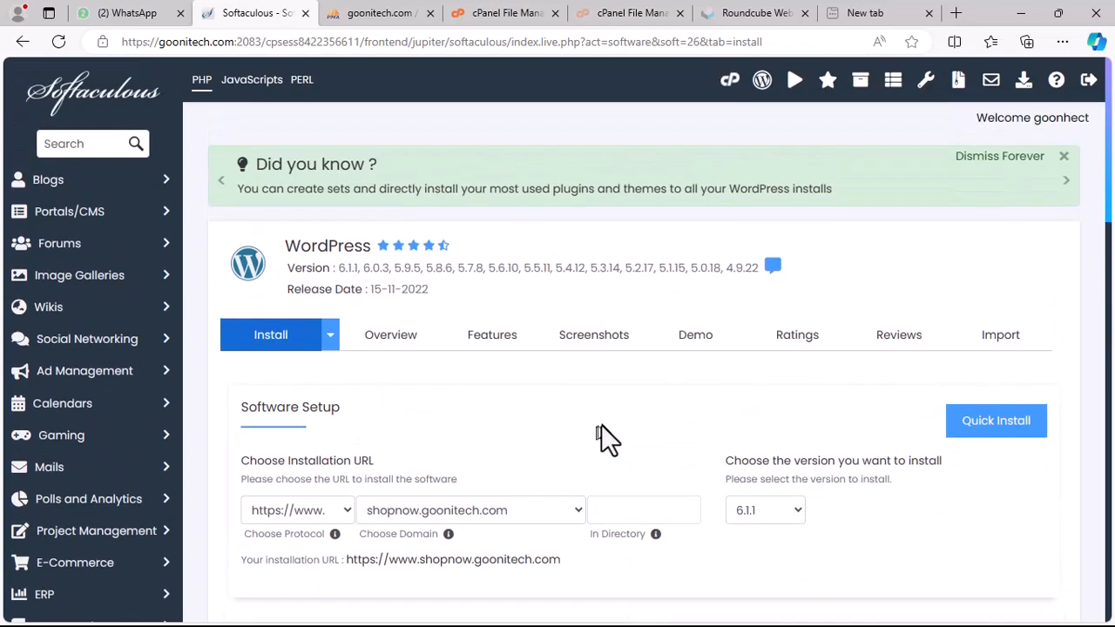
{"action": "scroll", "coordinate": [592, 416], "scroll_direction": "down", "scroll_amount": 2}
{"action": "scroll", "coordinate": [586, 410], "scroll_direction": "up", "scroll_amount": 2}
{"action": "scroll", "coordinate": [471, 427], "scroll_direction": "down", "scroll_amount": 1}
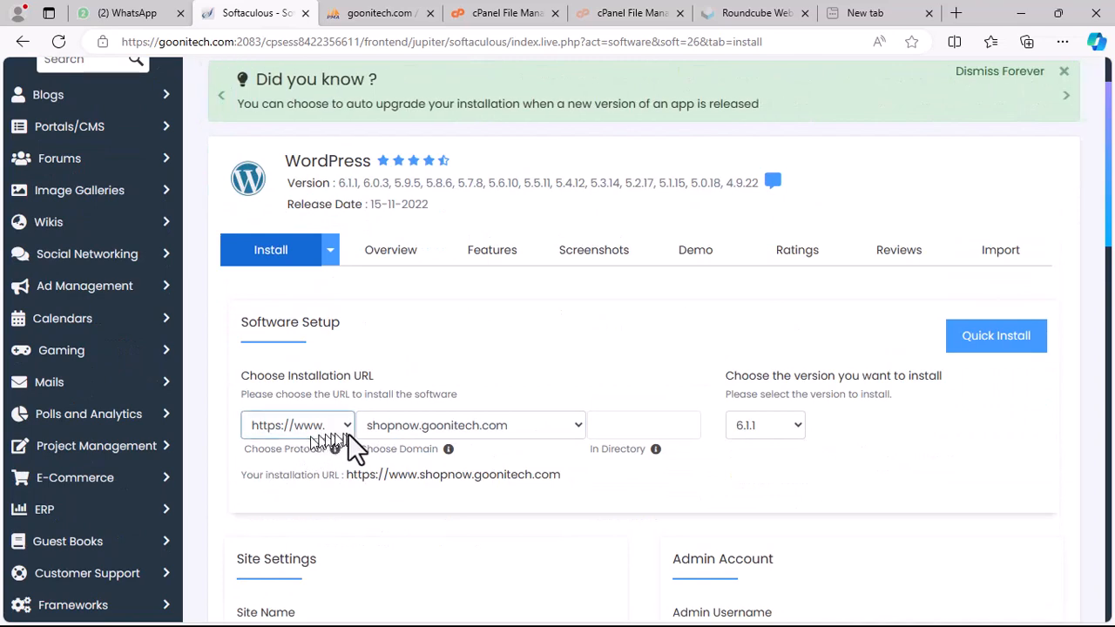
{"action": "left_click", "coordinate": [636, 426]}
{"action": "left_click", "coordinate": [384, 477]}
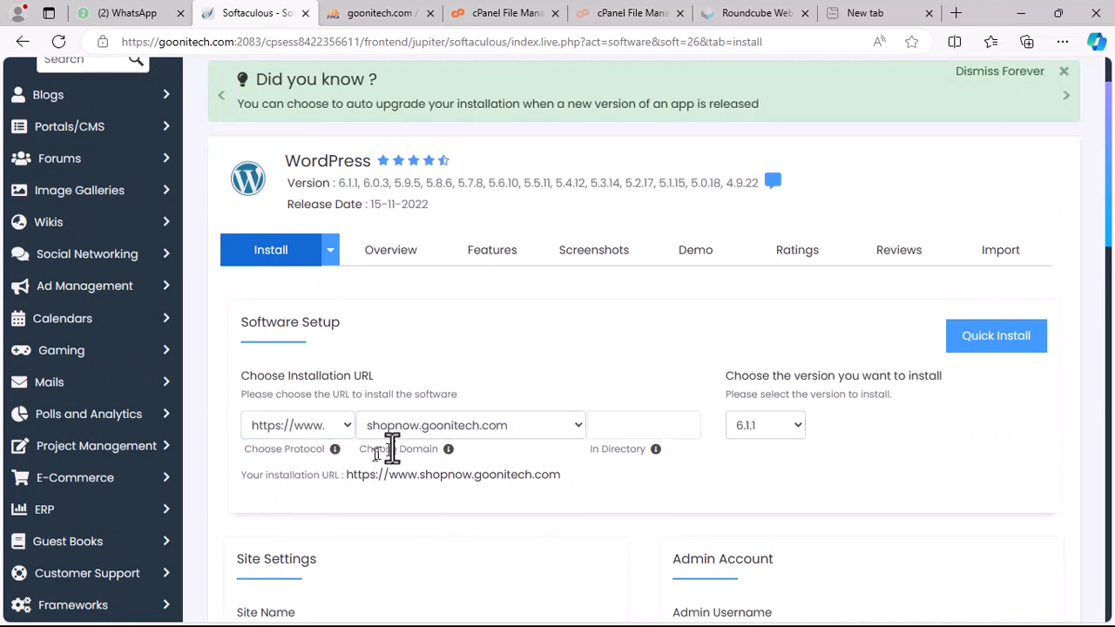
{"action": "scroll", "coordinate": [423, 443], "scroll_direction": "down", "scroll_amount": 2}
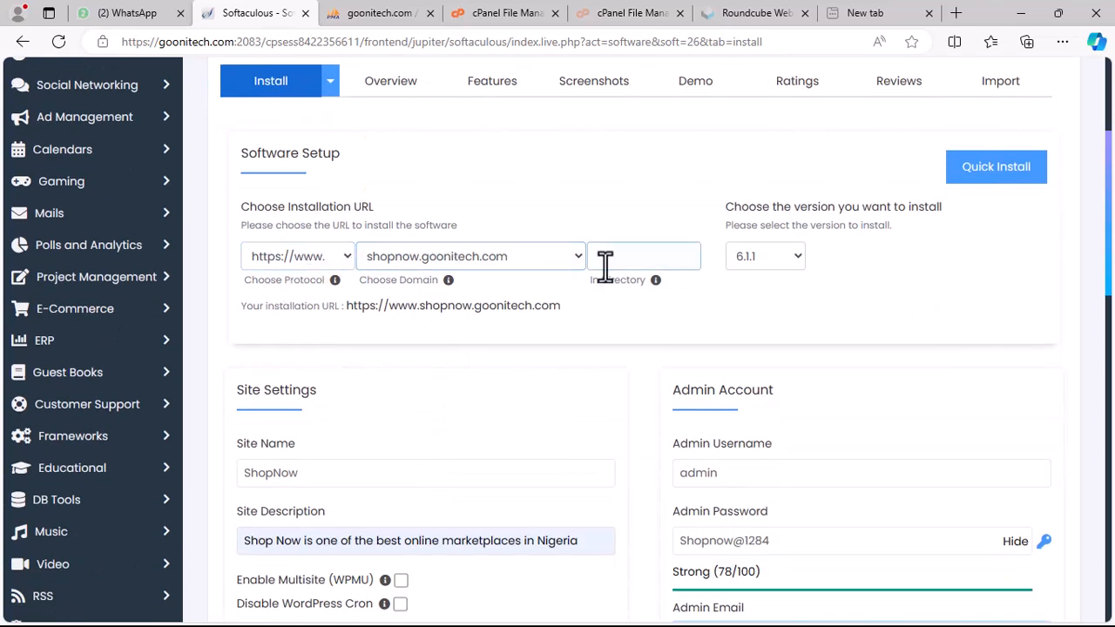
{"action": "left_click", "coordinate": [326, 473]}
{"action": "scroll", "coordinate": [327, 473], "scroll_direction": "down", "scroll_amount": 1}
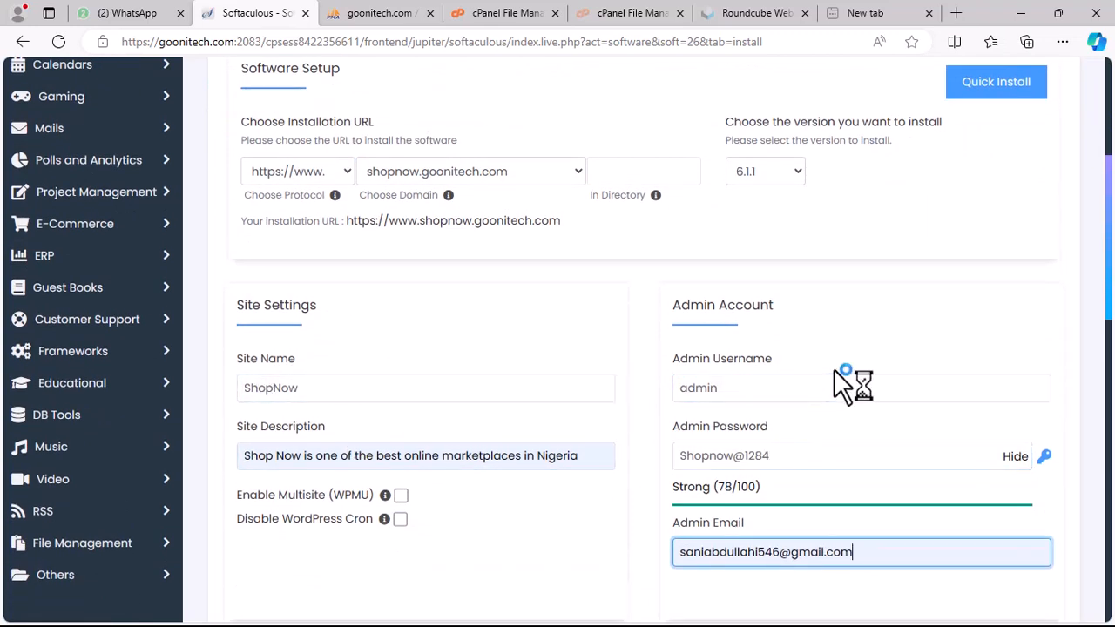
{"action": "left_click", "coordinate": [772, 391]}
{"action": "scroll", "coordinate": [488, 462], "scroll_direction": "down", "scroll_amount": 1}
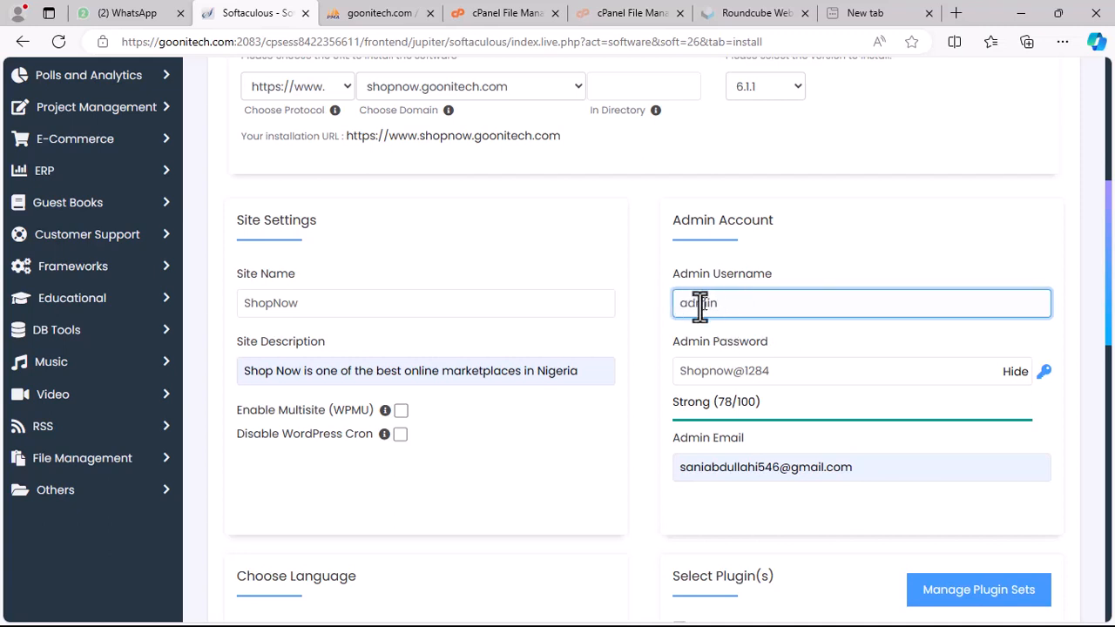
{"action": "left_click_drag", "start_coordinate": [724, 304], "coordinate": [673, 304]}
{"action": "left_click_drag", "start_coordinate": [774, 370], "coordinate": [659, 376]}
{"action": "left_click", "coordinate": [715, 299]}
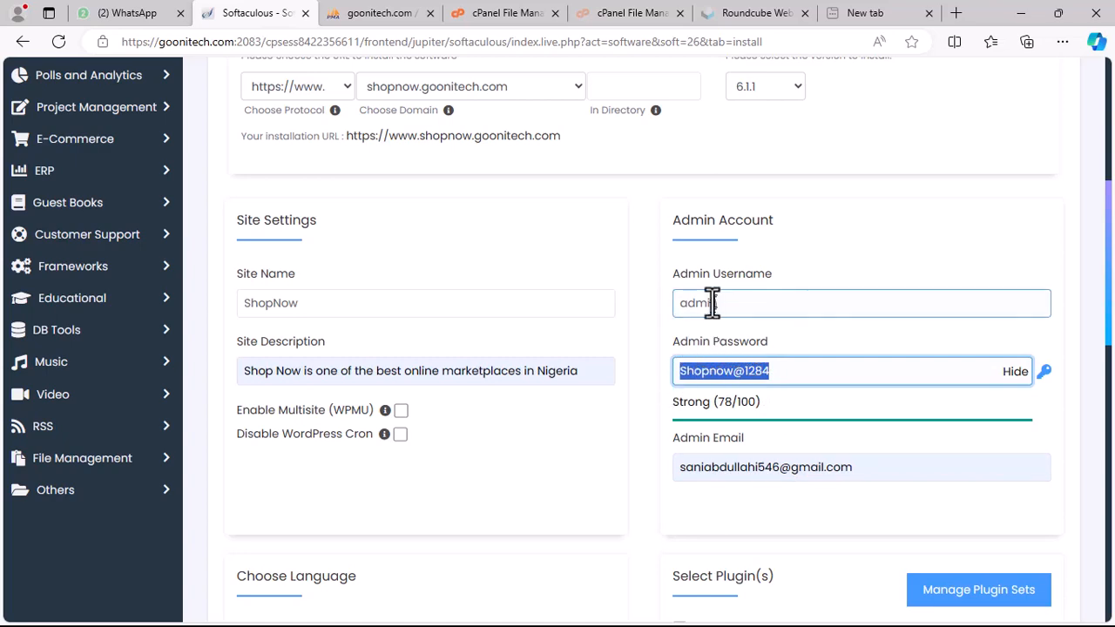
{"action": "left_click_drag", "start_coordinate": [723, 304], "coordinate": [670, 307]}
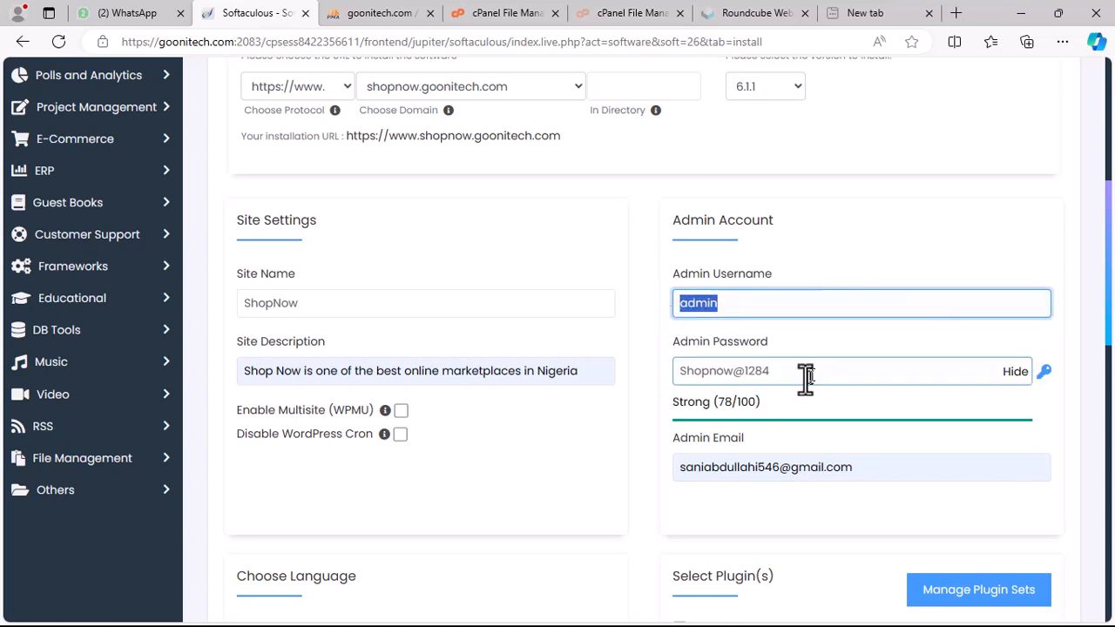
{"action": "left_click_drag", "start_coordinate": [806, 371], "coordinate": [664, 379]}
{"action": "scroll", "coordinate": [438, 411], "scroll_direction": "up", "scroll_amount": 1}
{"action": "scroll", "coordinate": [438, 411], "scroll_direction": "up", "scroll_amount": 1}
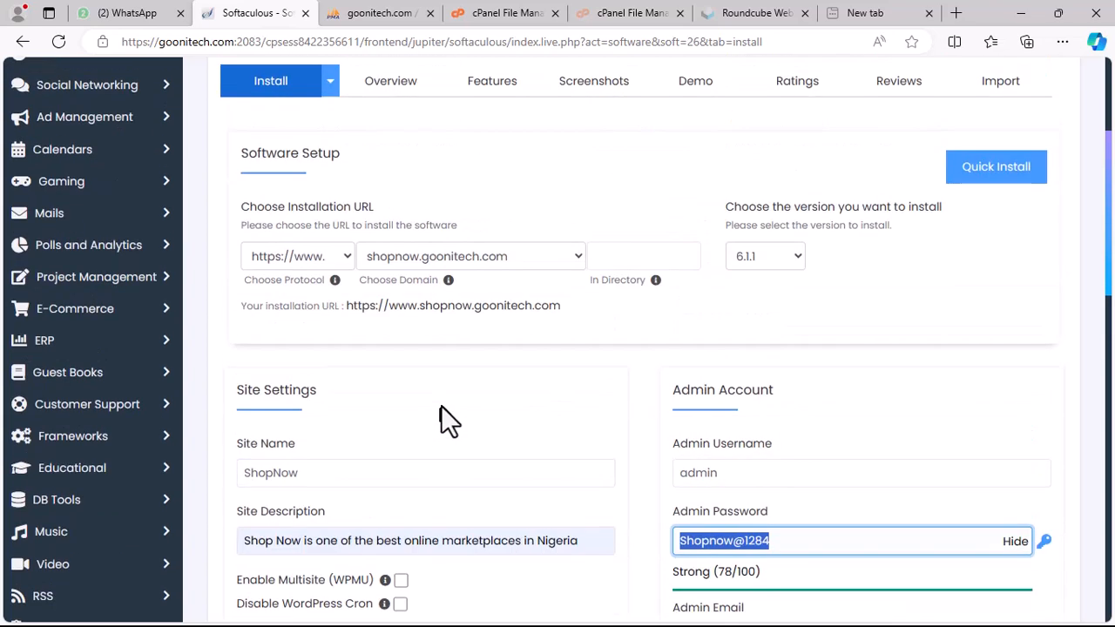
{"action": "scroll", "coordinate": [567, 473], "scroll_direction": "down", "scroll_amount": 8}
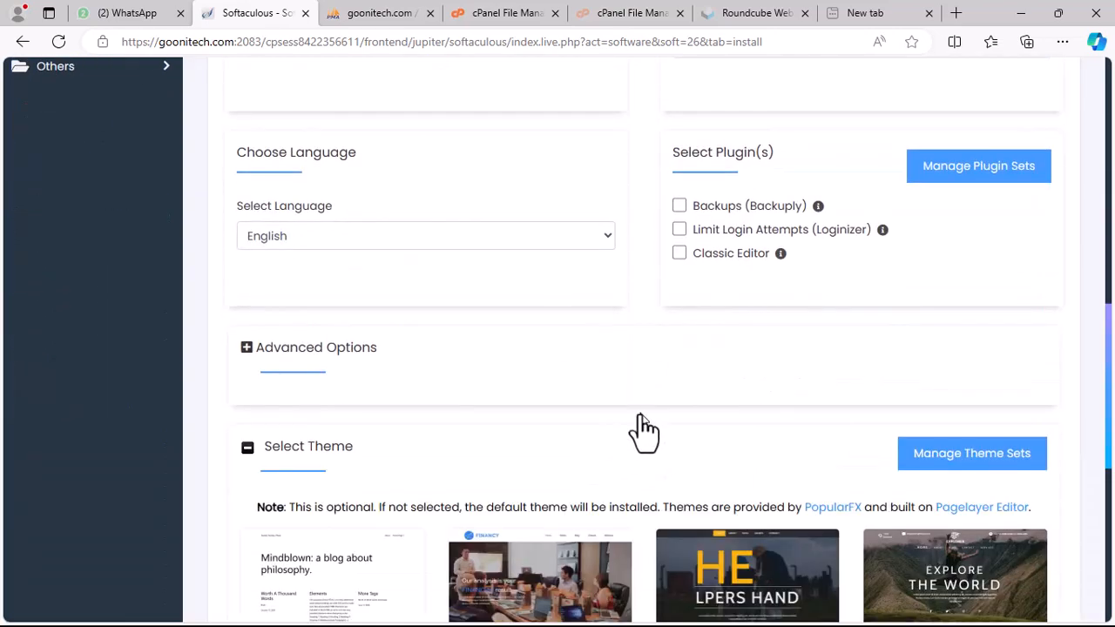
{"action": "scroll", "coordinate": [640, 428], "scroll_direction": "down", "scroll_amount": 6}
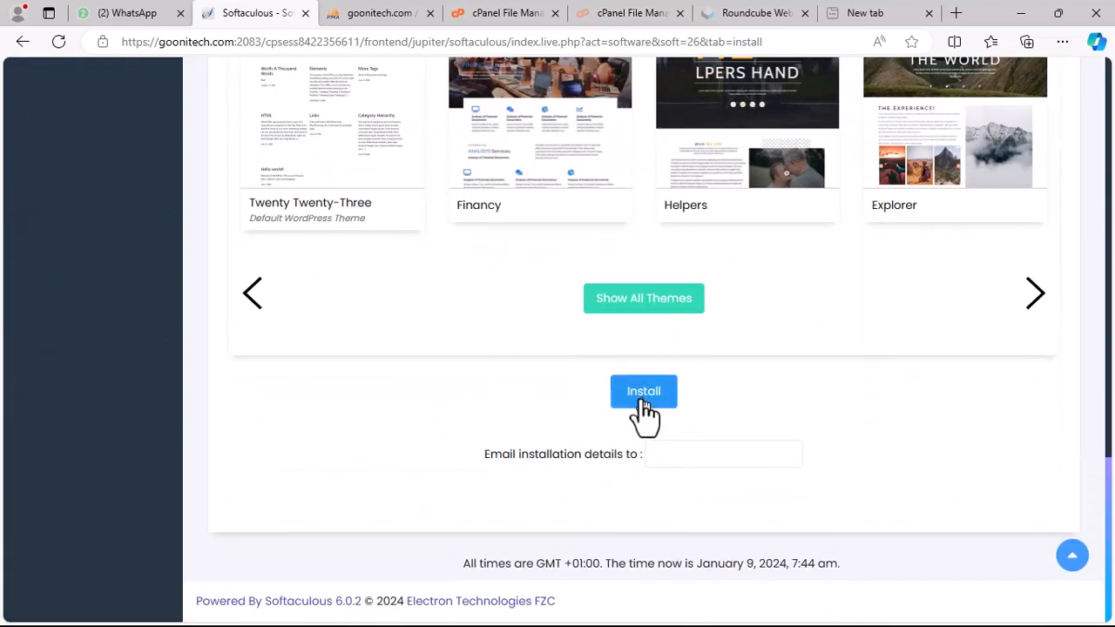
Install WordPress and bring up the link options for the new site URL on the success page.
{"action": "left_click", "coordinate": [645, 403]}
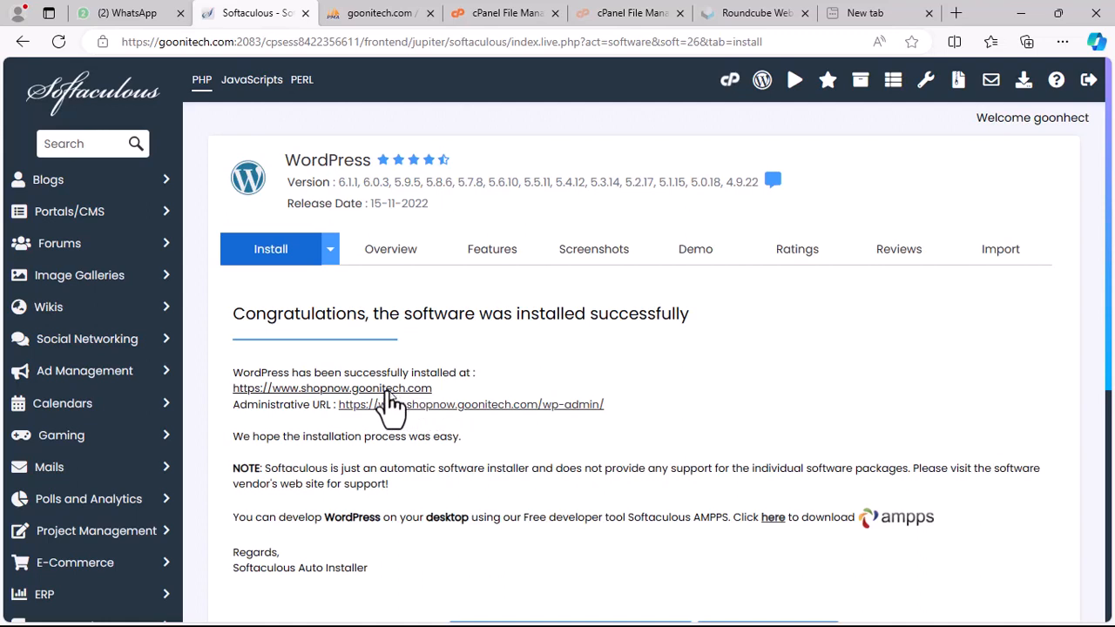
{"action": "right_click", "coordinate": [384, 394]}
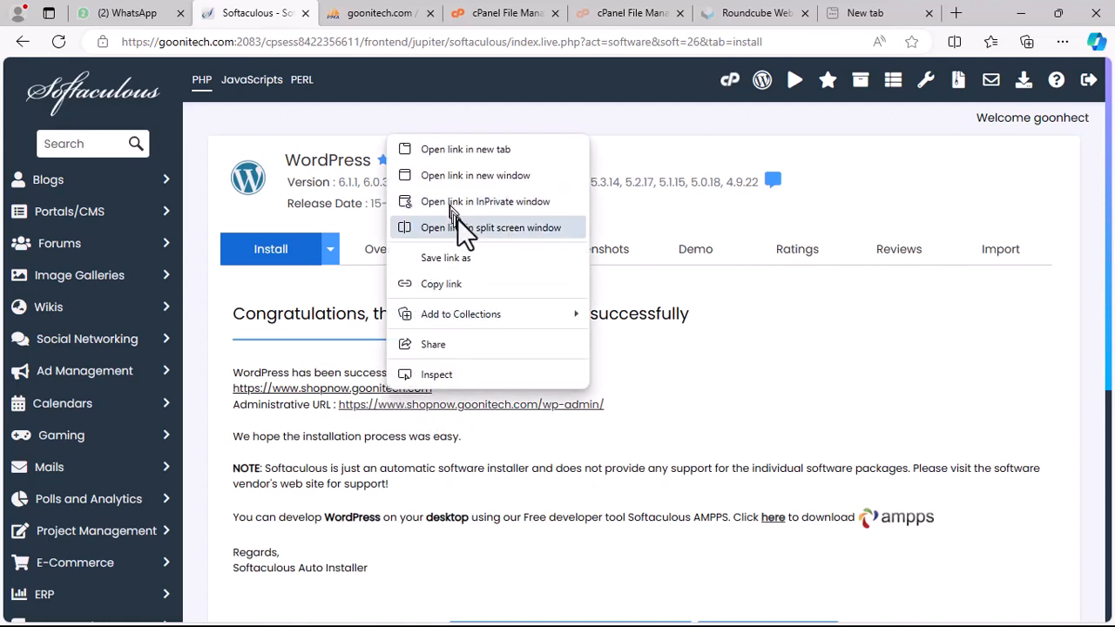
View the live ShopNow site in a new window, then return to the Softaculous success page.
{"action": "left_click", "coordinate": [569, 176]}
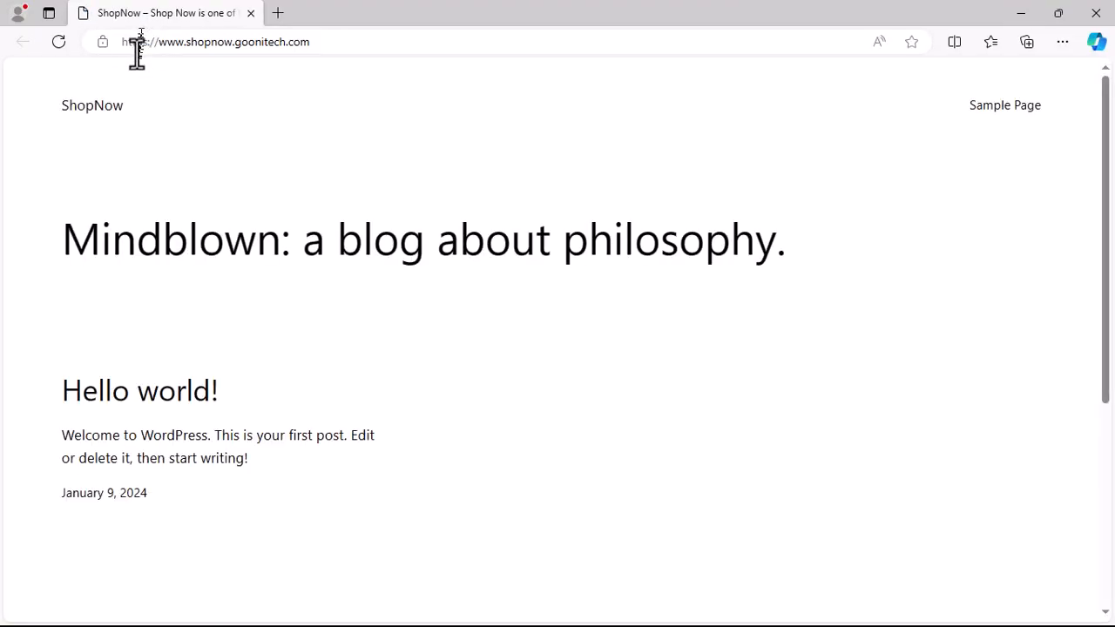
{"action": "scroll", "coordinate": [399, 401], "scroll_direction": "down", "scroll_amount": 5}
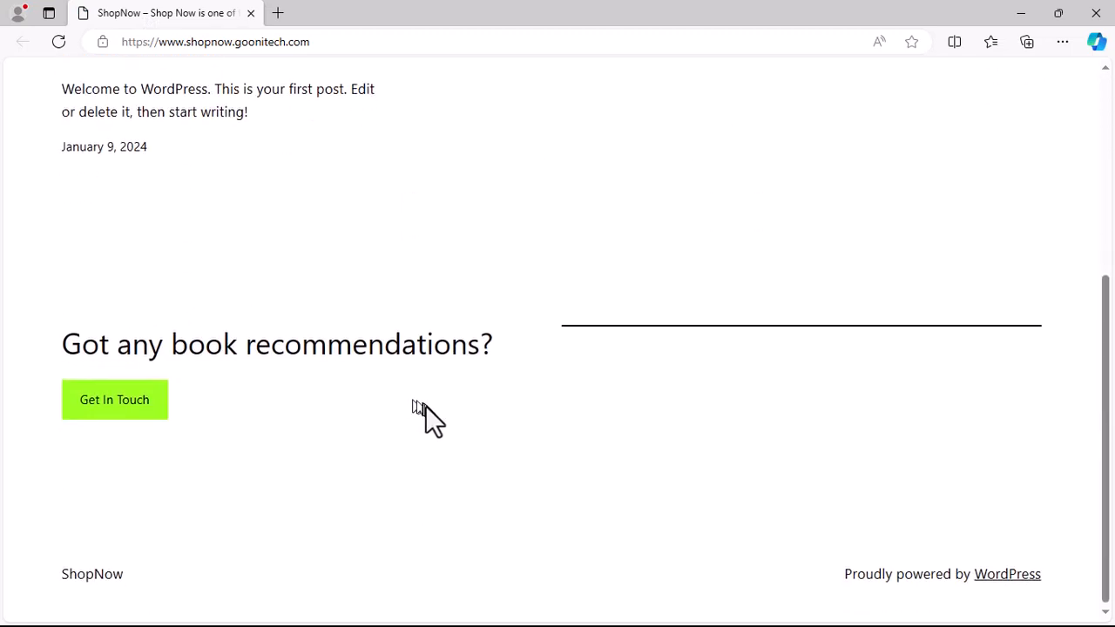
{"action": "scroll", "coordinate": [427, 409], "scroll_direction": "up", "scroll_amount": 5}
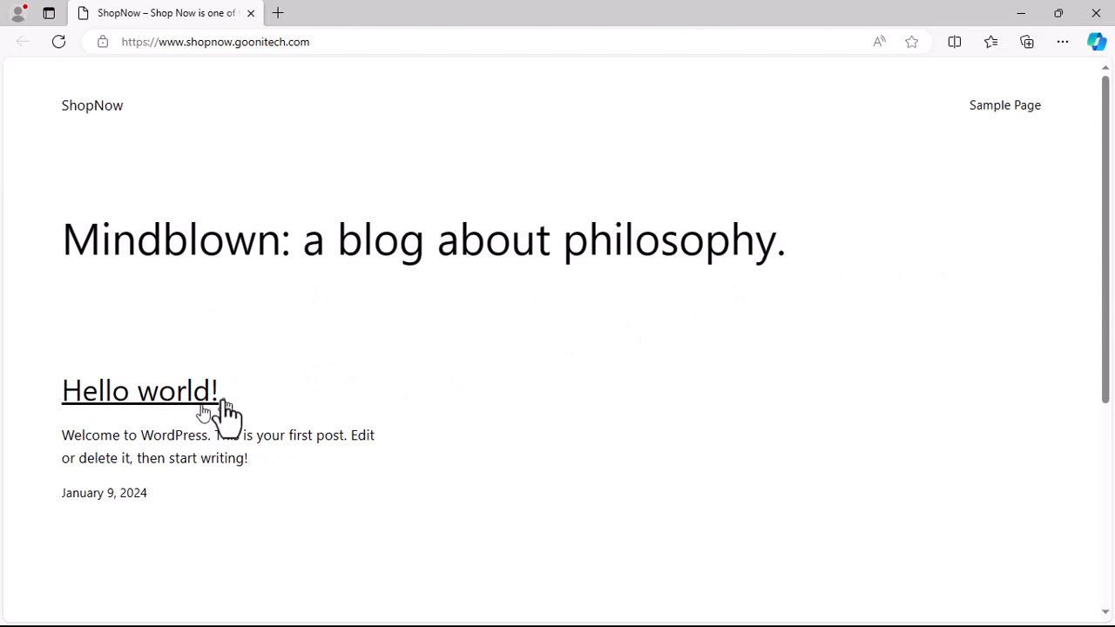
{"action": "left_click_drag", "start_coordinate": [137, 104], "coordinate": [13, 112]}
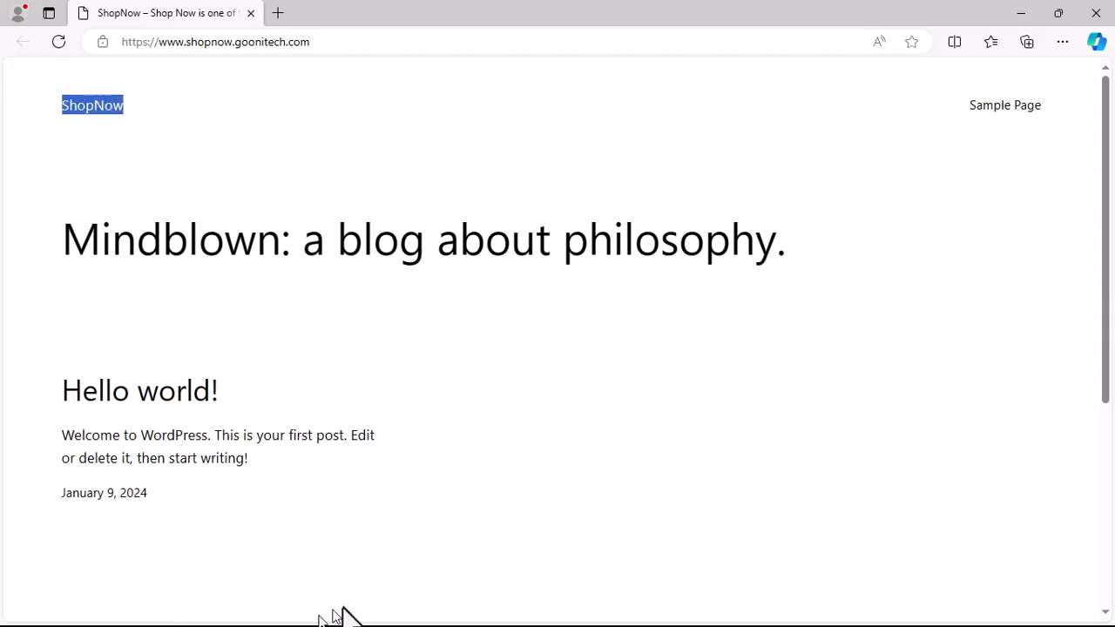
{"action": "left_click", "coordinate": [429, 603]}
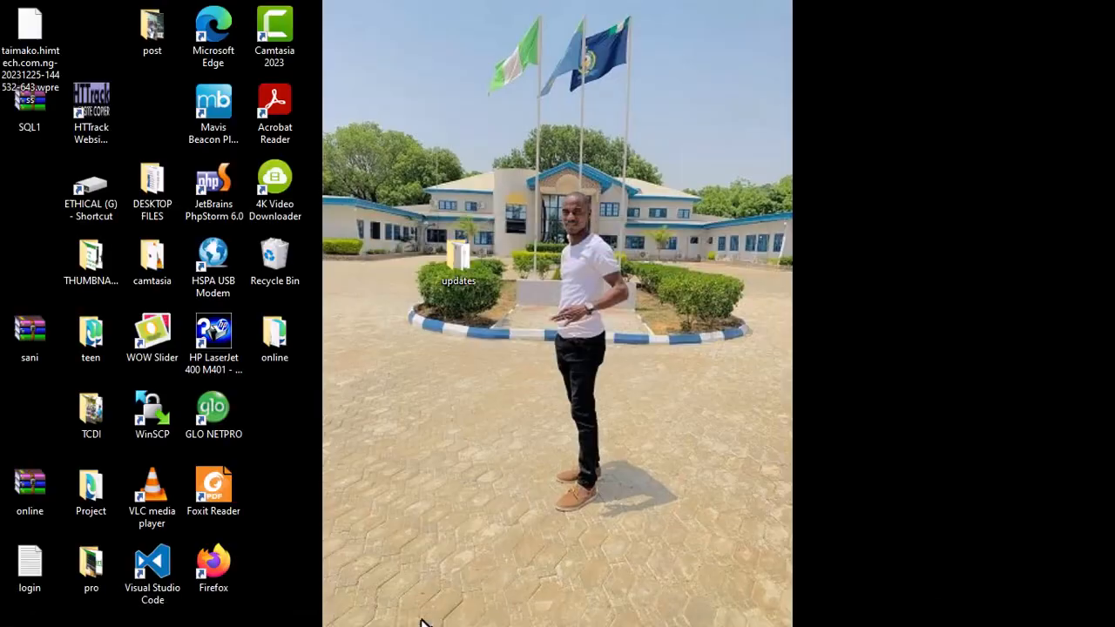
{"action": "mouse_move", "coordinate": [352, 617]}
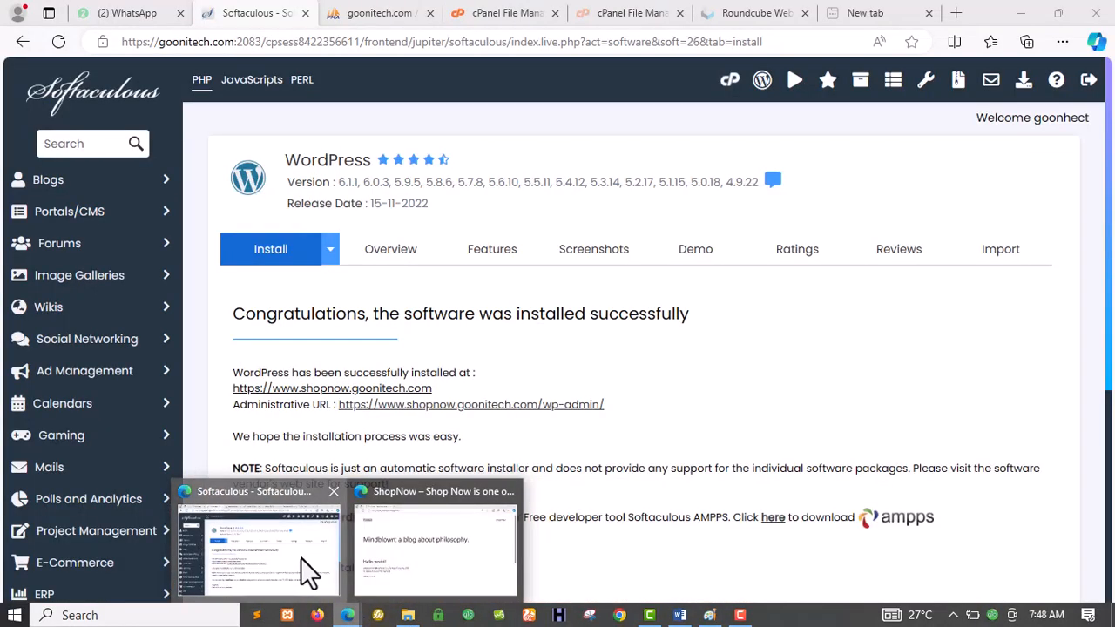
{"action": "left_click", "coordinate": [301, 558]}
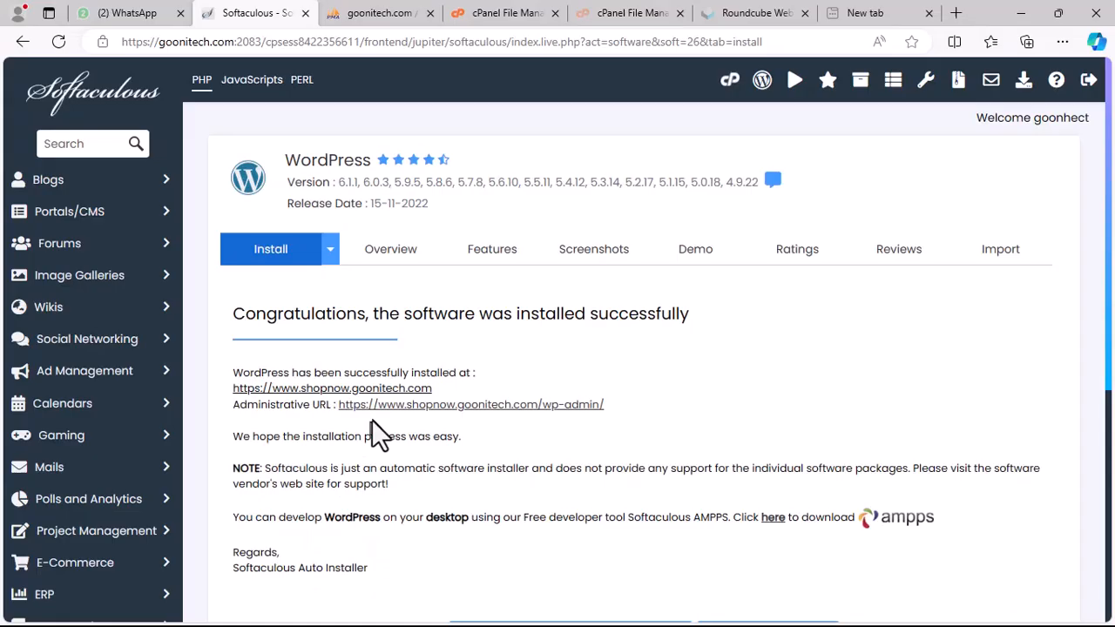
Open the ShopNow wp-admin Dashboard via the Administrative URL and review it.
{"action": "left_click", "coordinate": [478, 406]}
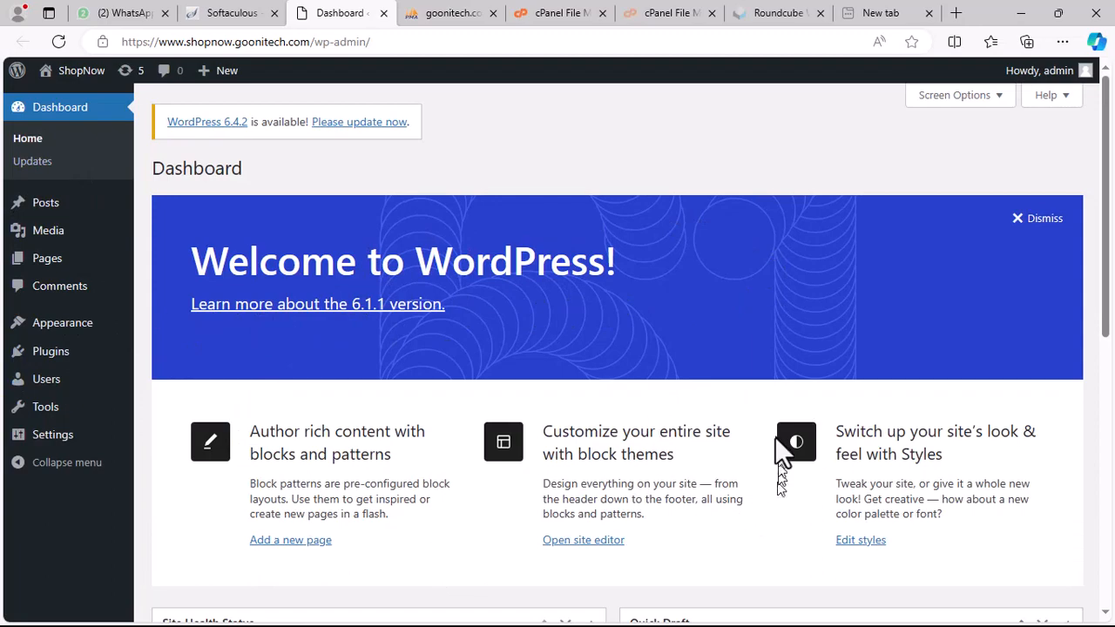
{"action": "scroll", "coordinate": [560, 423], "scroll_direction": "down", "scroll_amount": 7}
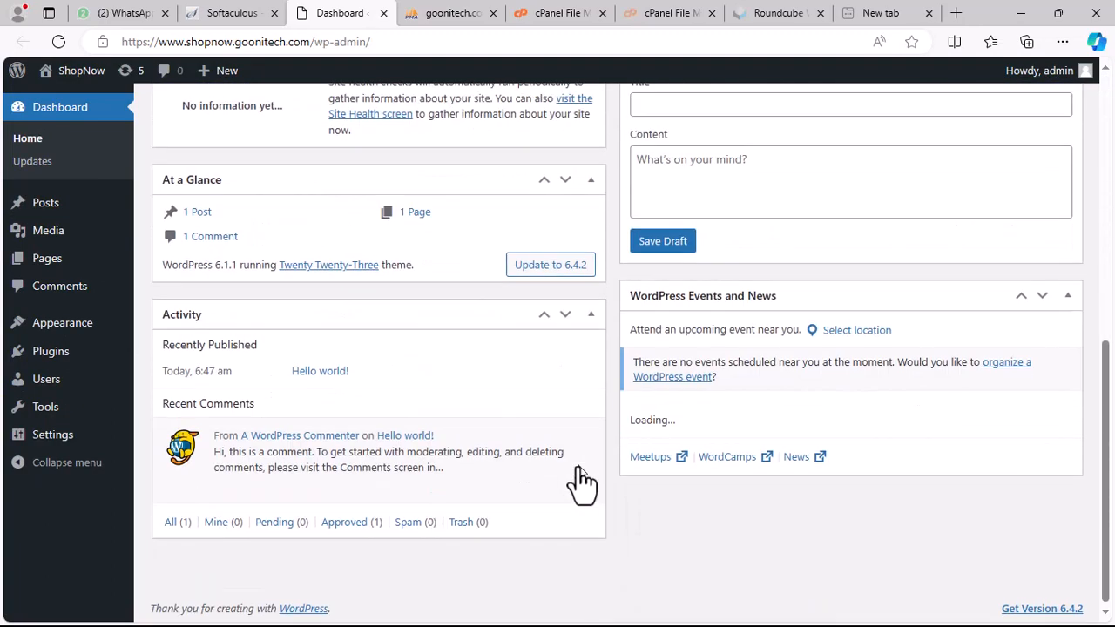
{"action": "scroll", "coordinate": [580, 481], "scroll_direction": "up", "scroll_amount": 5}
{"action": "scroll", "coordinate": [580, 462], "scroll_direction": "up", "scroll_amount": 3}
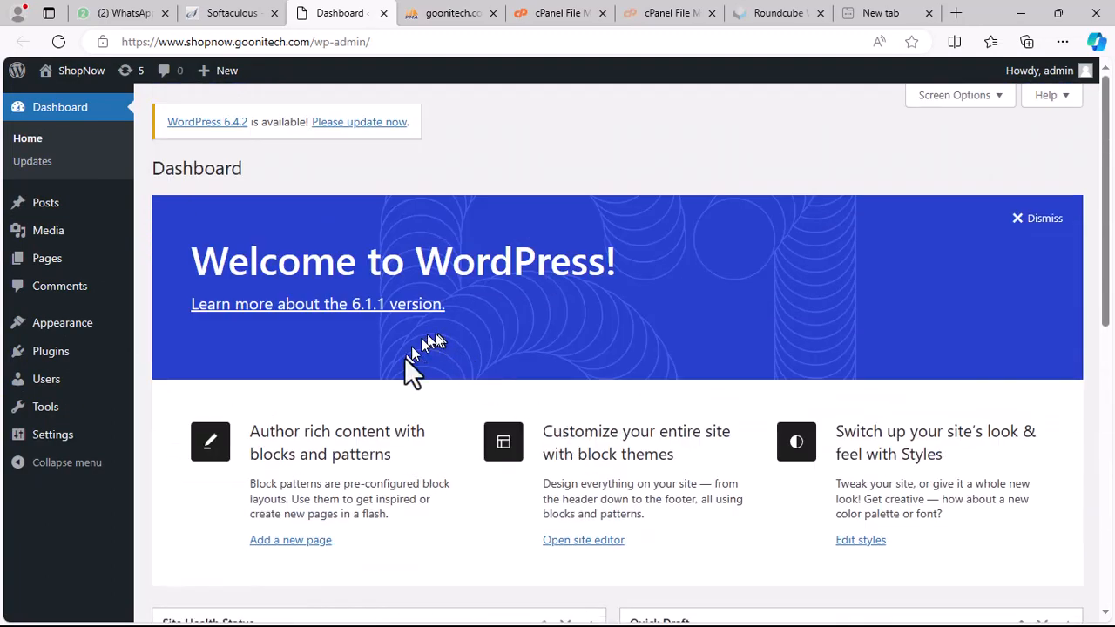